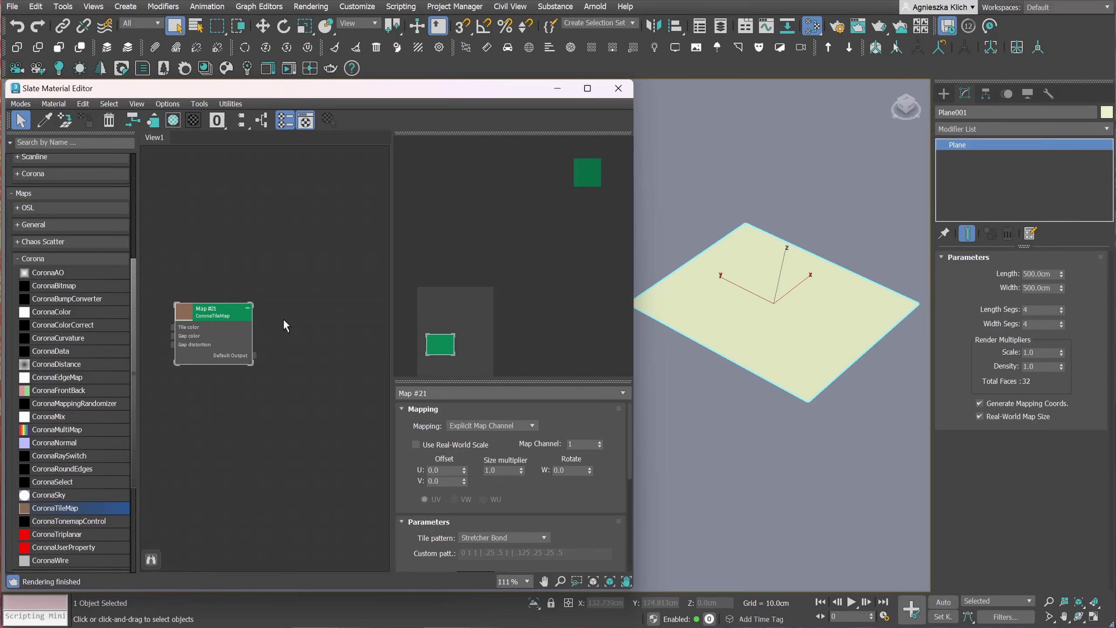
# Create a CoronaTileMap node, Map #21, in the Slate Material Editor node view
pyautogui.rightClick(284, 321)
# Create a CoronaPhysicalMtl, wire Map #21 into its base color, and assign Material #50 to the plane
pyautogui.moveTo(310, 326)
pyautogui.moveTo(395, 356)
pyautogui.click(483, 427)
pyautogui.moveTo(306, 365); pyautogui.dragTo(334, 365)
pyautogui.moveTo(255, 355); pyautogui.dragTo(281, 341)
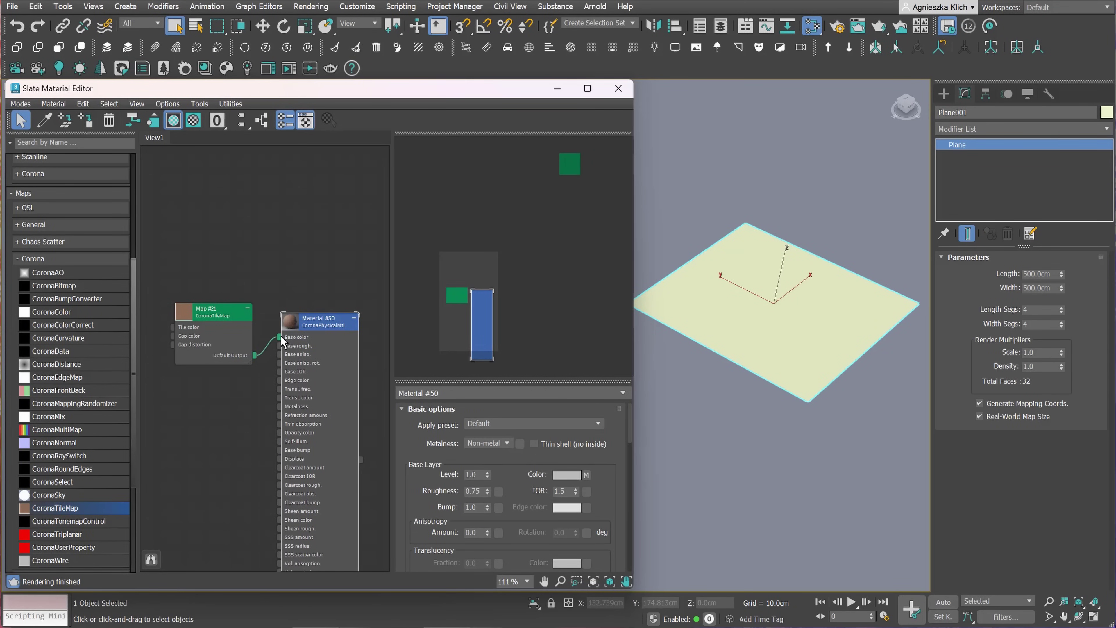
pyautogui.click(87, 127)
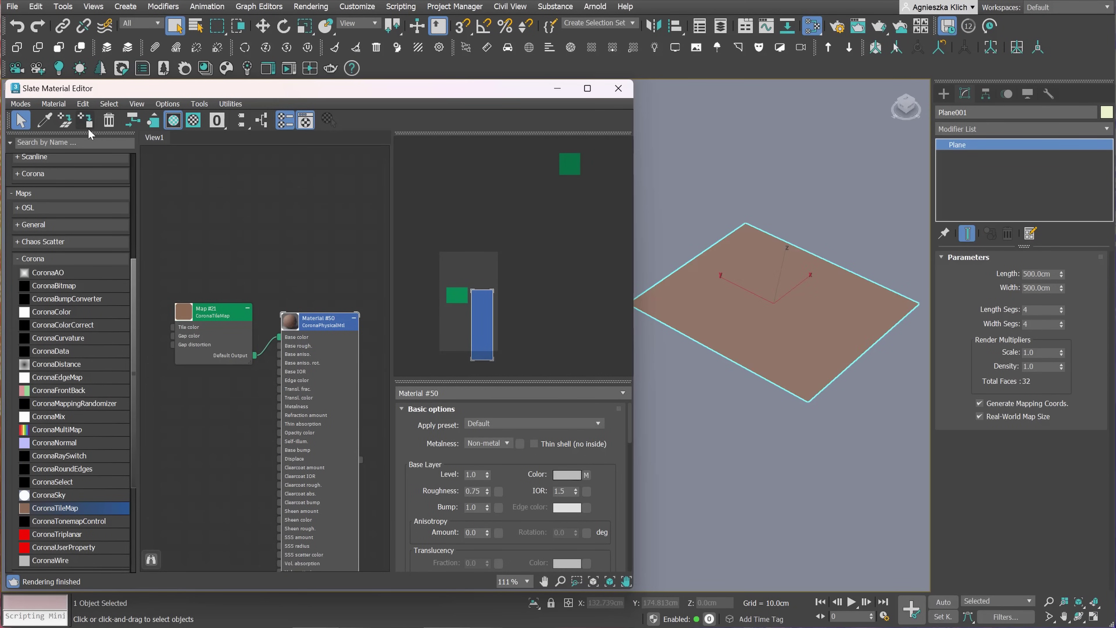
# Add a UVW Map modifier to the plane
pyautogui.click(1051, 131)
pyautogui.write('u')
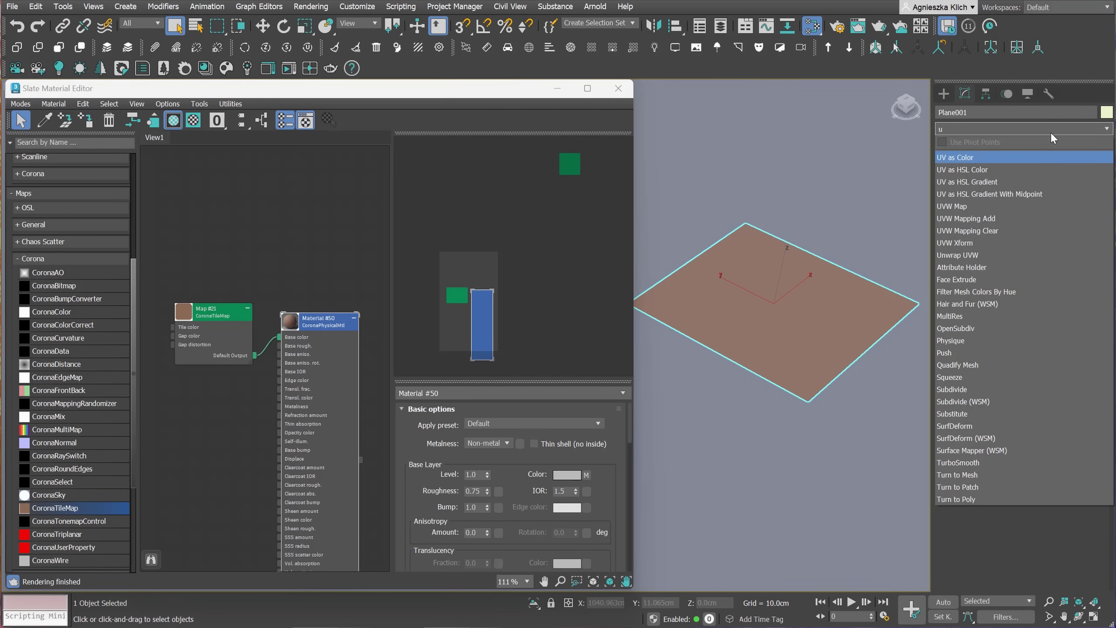
pyautogui.click(1020, 210)
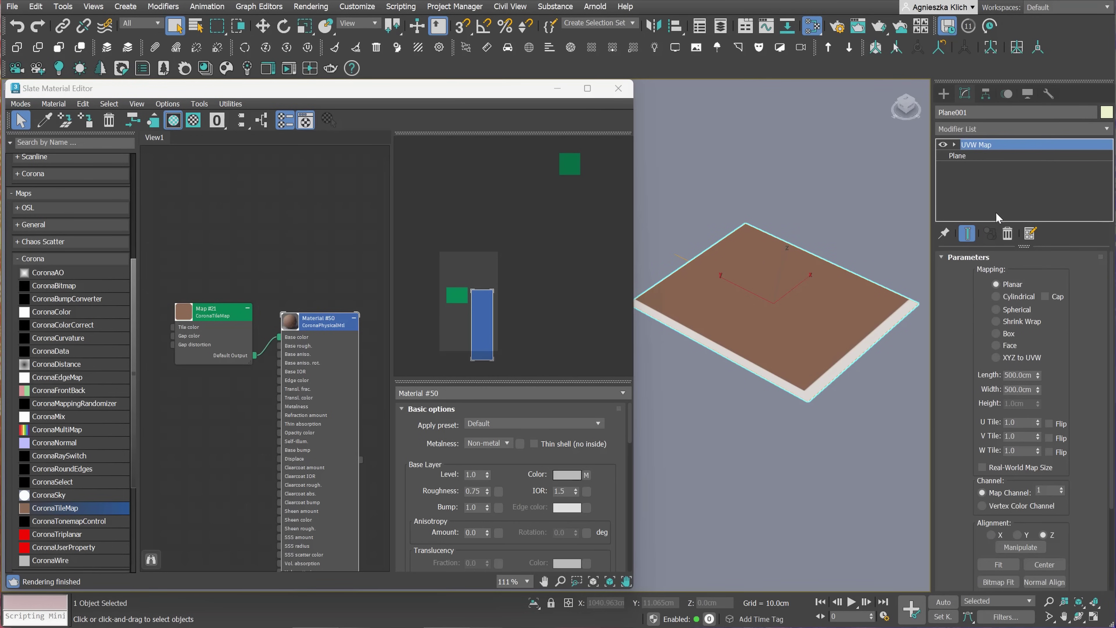
# Keep the Stretcher Bond pattern and make Map #21's tile colour green
pyautogui.doubleClick(226, 313)
pyautogui.scroll(2, 239, 356)
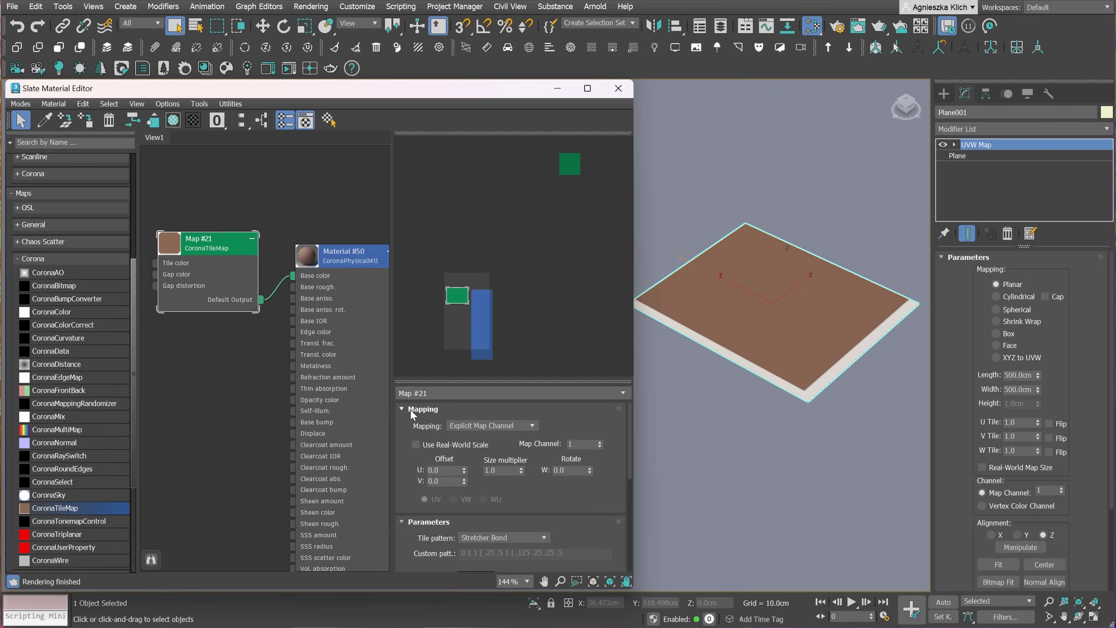
pyautogui.click(402, 409)
pyautogui.click(512, 442)
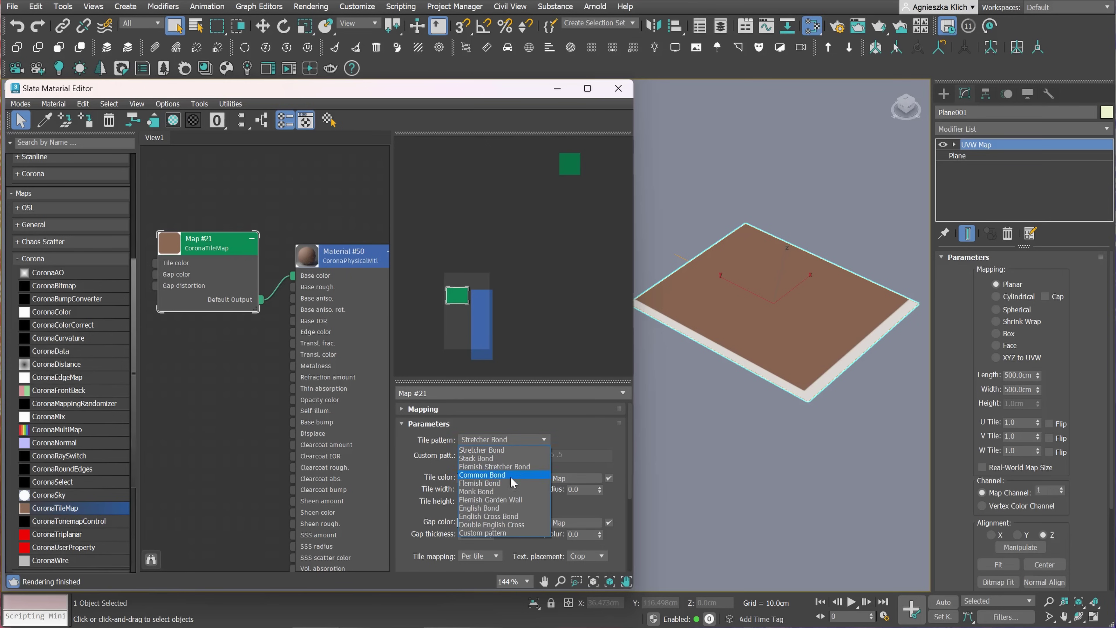
pyautogui.click(506, 441)
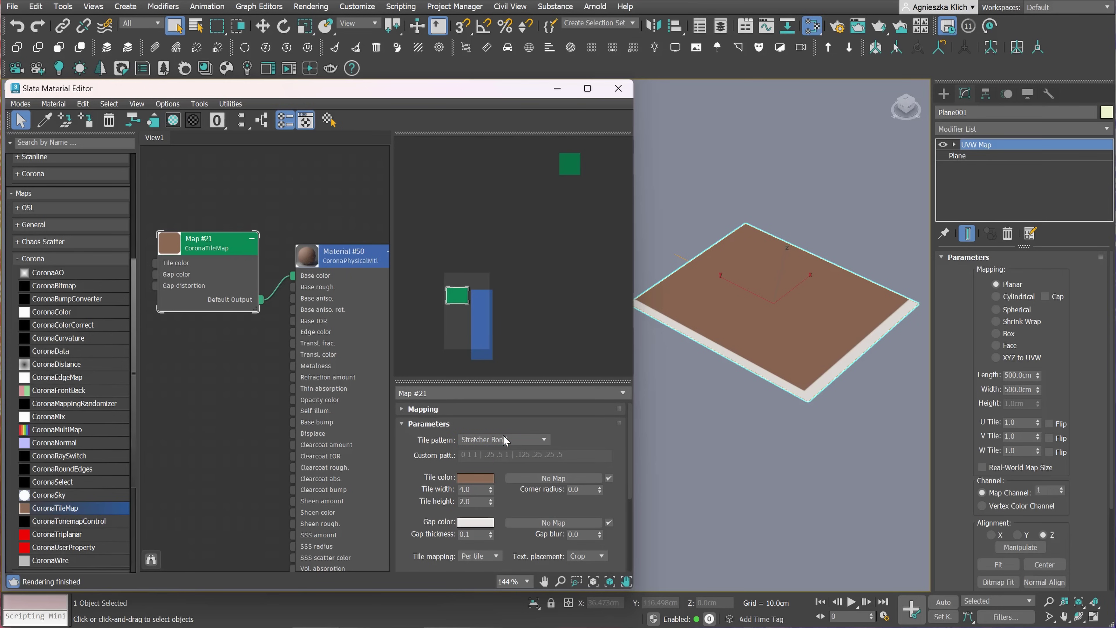
pyautogui.click(480, 480)
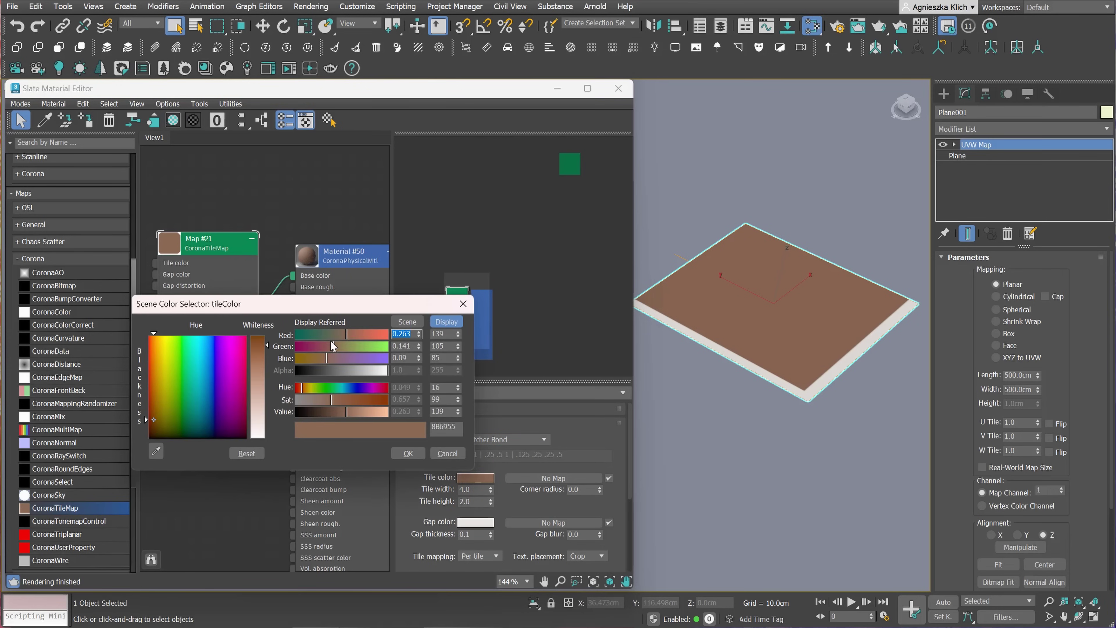
pyautogui.moveTo(332, 346); pyautogui.dragTo(378, 346)
pyautogui.click(408, 452)
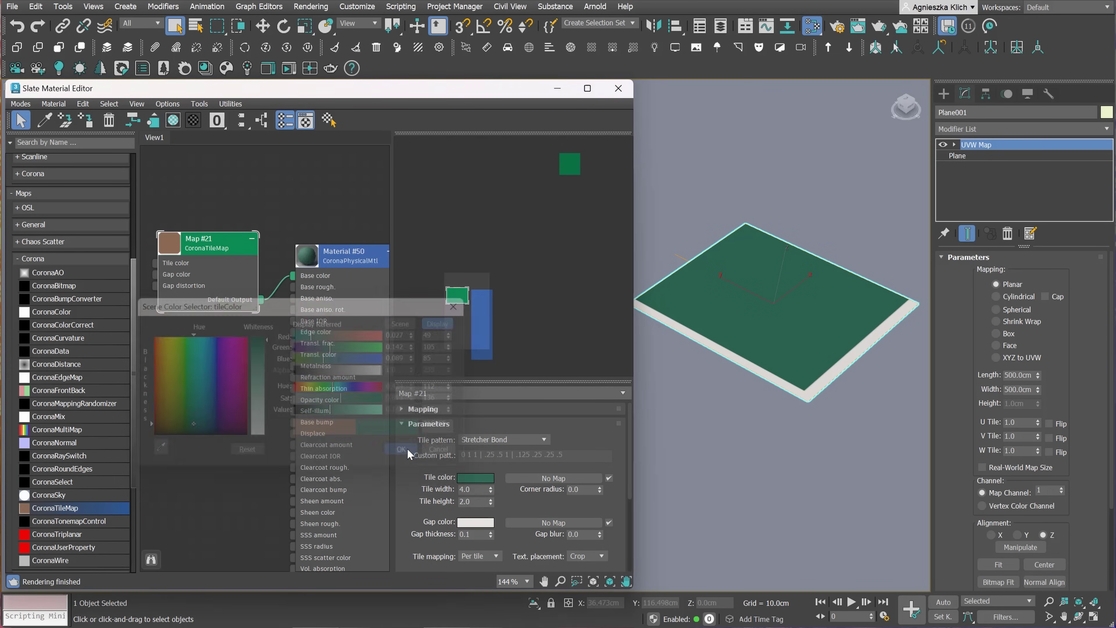
# Set tile width 0.2, tile height 0.1 and gap thickness 0.005
pyautogui.click(458, 489)
pyautogui.write('.2')
pyautogui.press('Return')
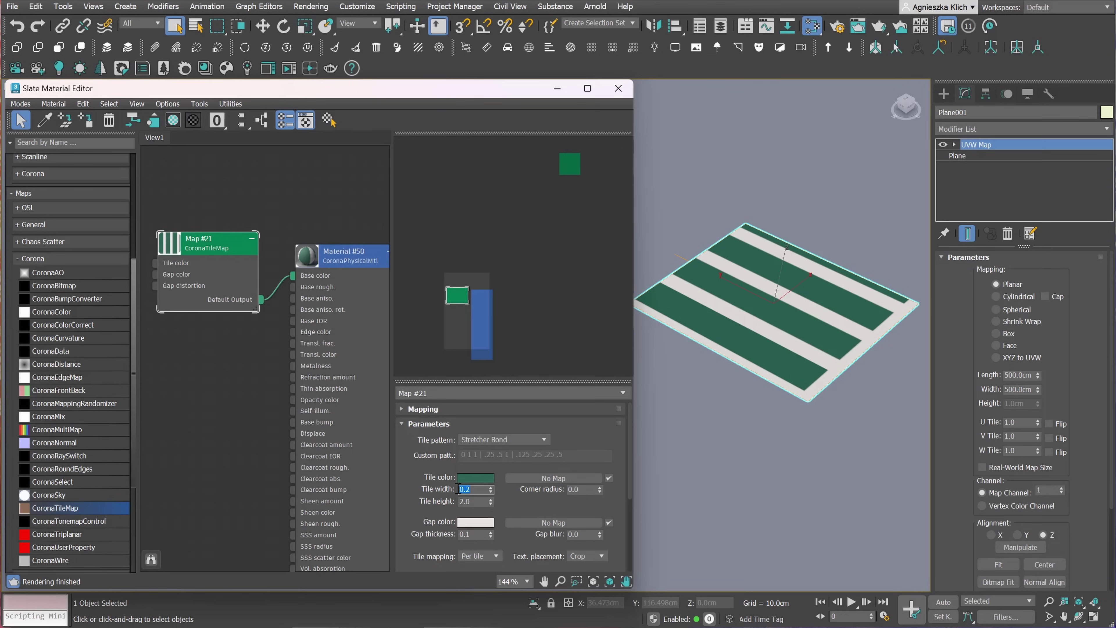
pyautogui.click(474, 502)
pyautogui.press('Return')
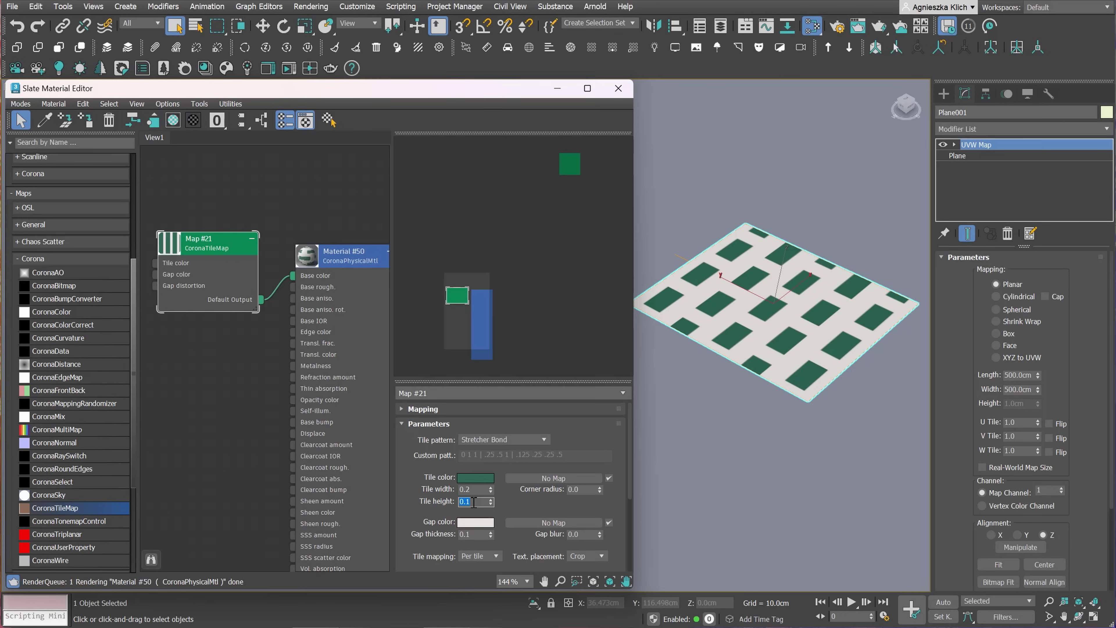
pyautogui.click(466, 534)
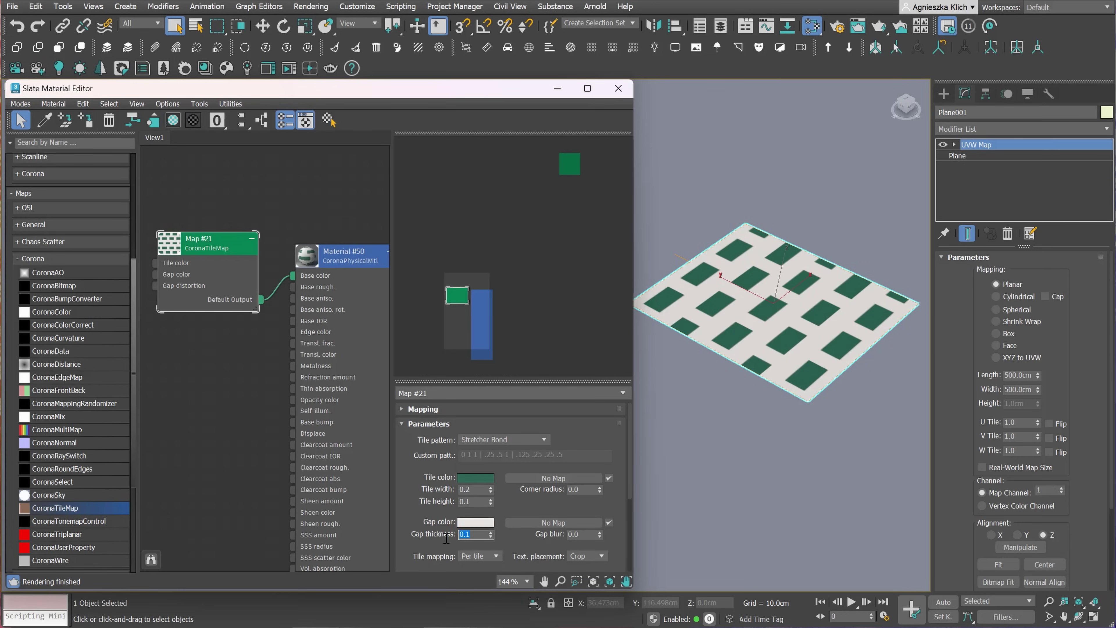
pyautogui.write('.005')
pyautogui.press('Return')
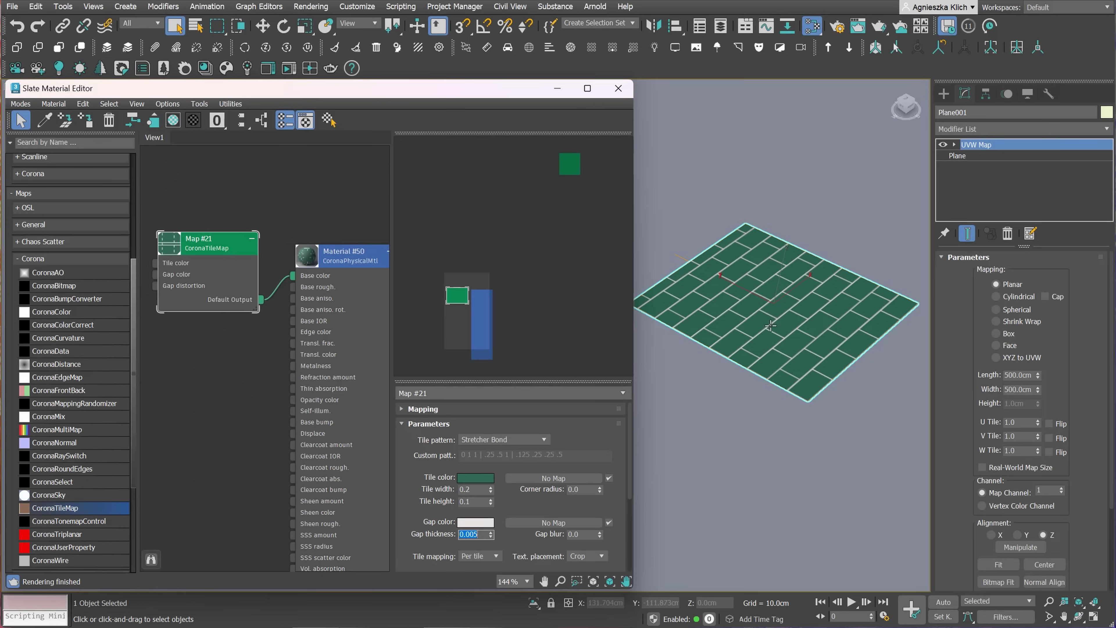
pyautogui.scroll(5, 770, 326)
pyautogui.moveTo(770, 326); pyautogui.dragTo(706, 417, button='middle')
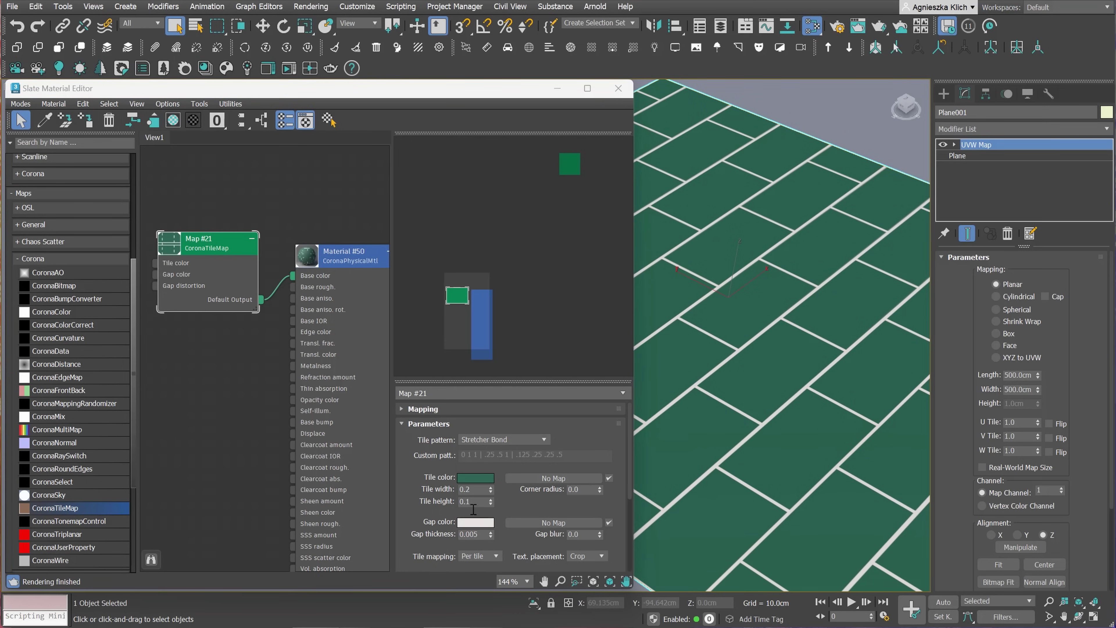
# Change the gap colour to beige AFA595
pyautogui.click(476, 521)
pyautogui.moveTo(175, 440); pyautogui.dragTo(152, 465)
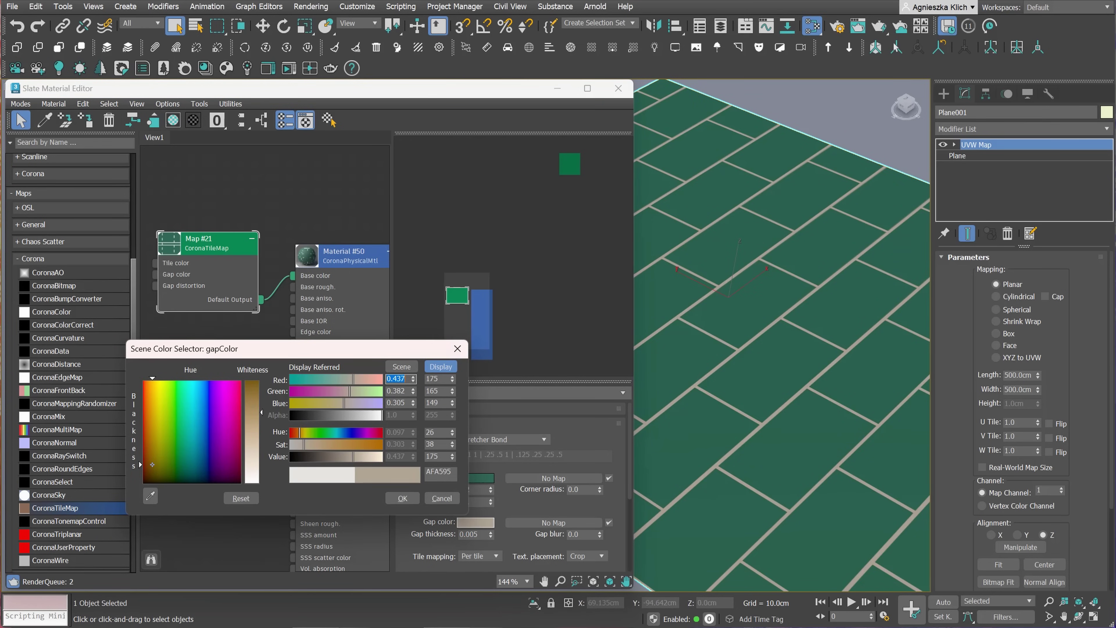
pyautogui.click(409, 498)
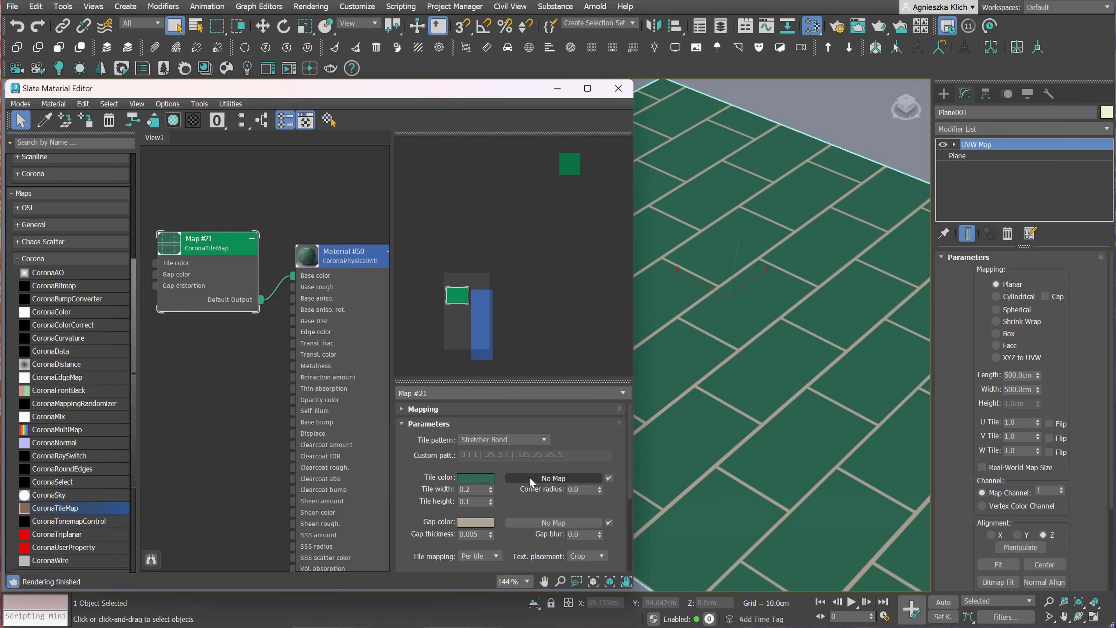
# Round the tile corners to radius 0.01, leaving gap blur at 0
pyautogui.moveTo(599, 489)
pyautogui.mouseDown()
pyautogui.moveTo(599, 464)
pyautogui.moveTo(598, 490)
pyautogui.mouseUp()
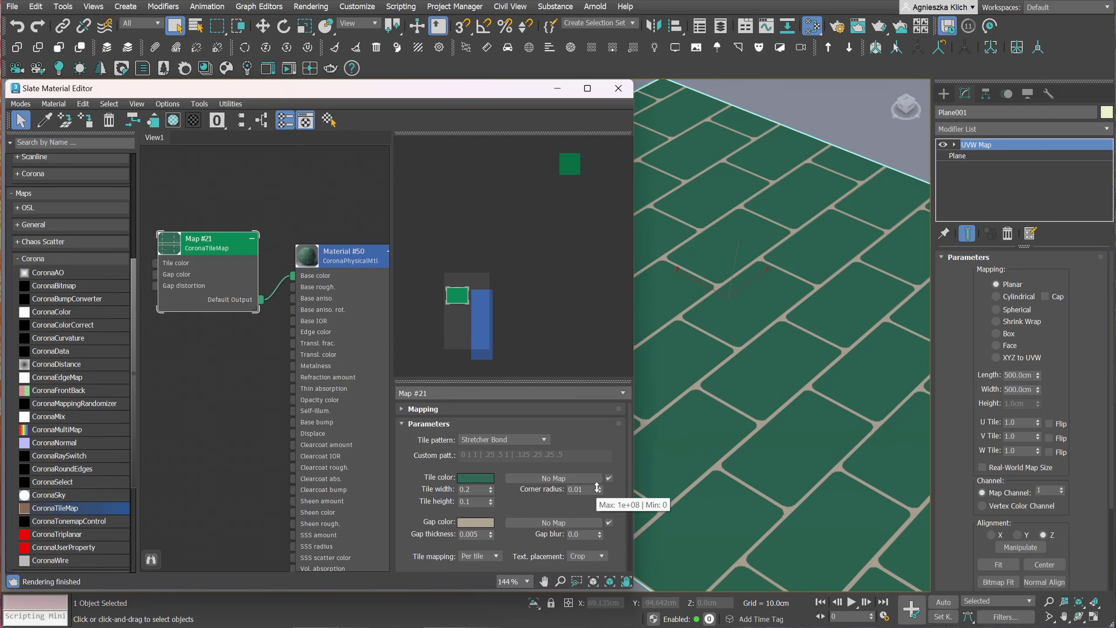
pyautogui.moveTo(600, 534); pyautogui.dragTo(601, 545)
pyautogui.moveTo(508, 531); pyautogui.dragTo(510, 510)
pyautogui.scroll(-4, 509, 510)
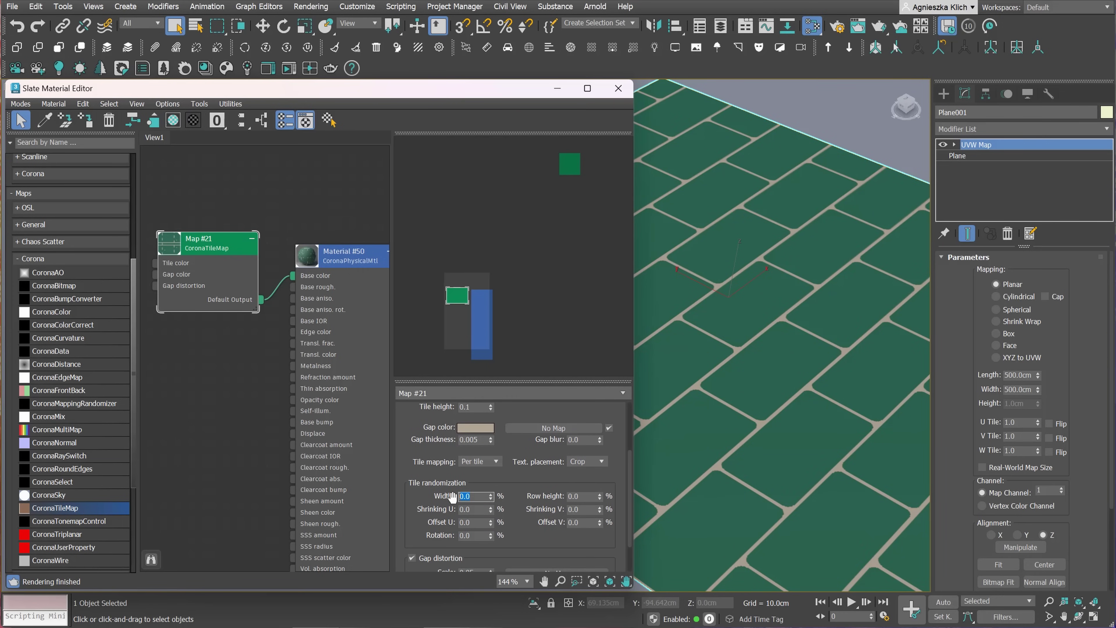
# Randomize tile width by 50%, then set Shrinking U to 5% after trying 20 and 50
pyautogui.write('10')
pyautogui.press('Return')
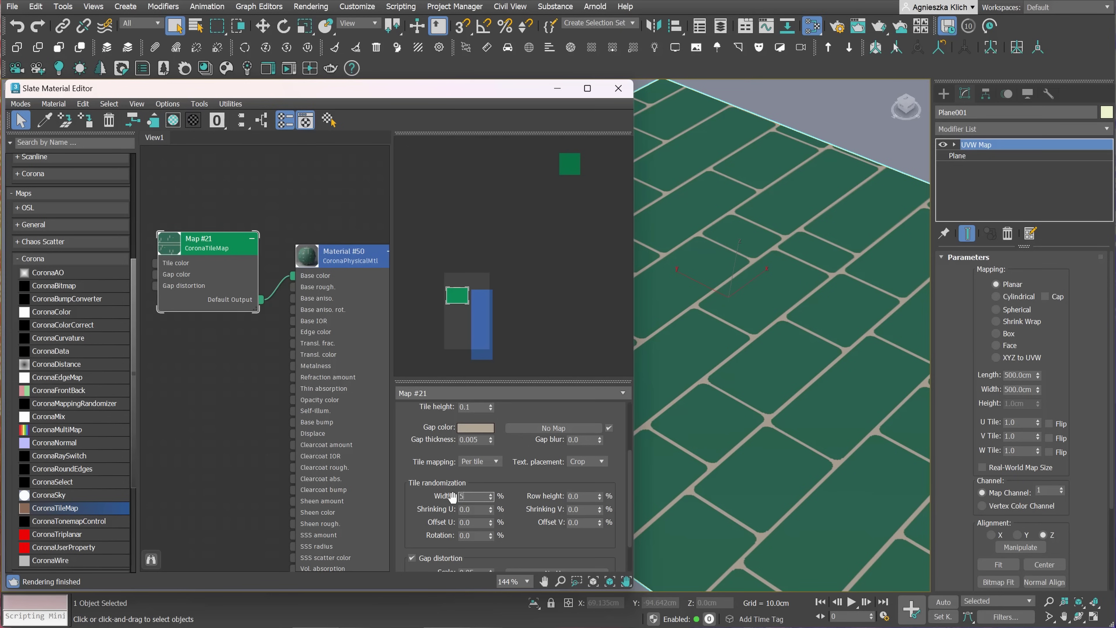
pyautogui.click(474, 510)
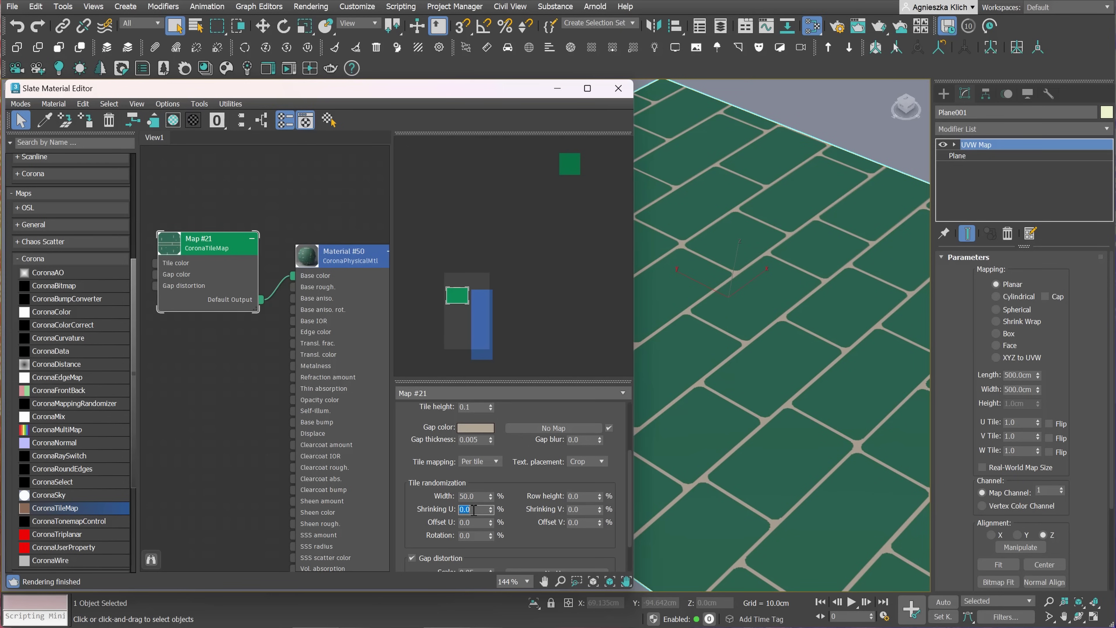
pyautogui.write('20')
pyautogui.press('Return')
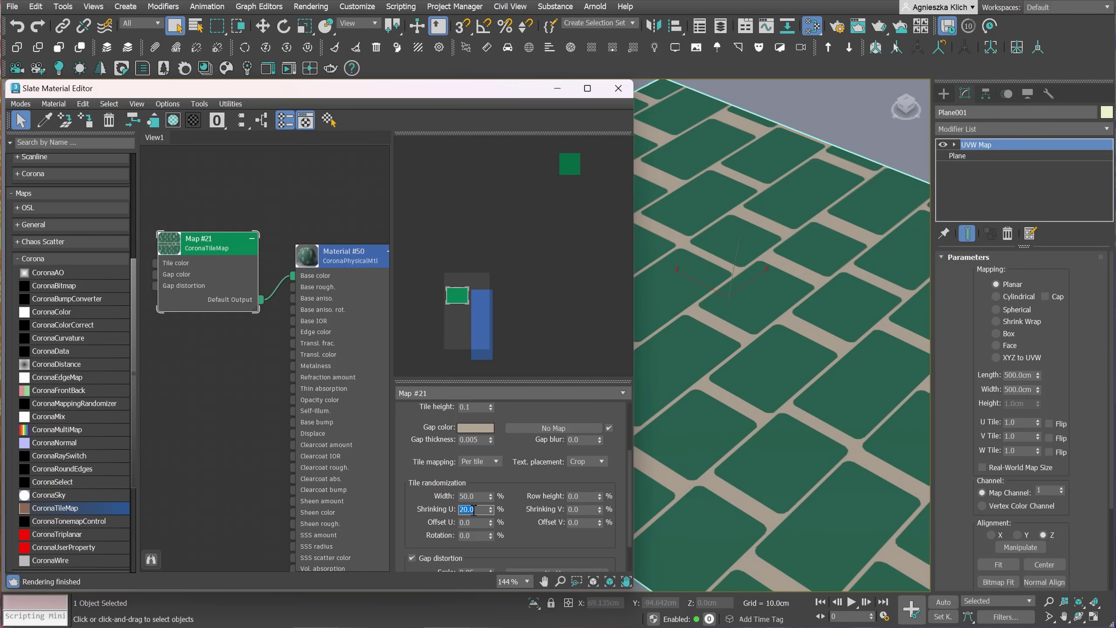
pyautogui.write('50')
pyautogui.press('Return')
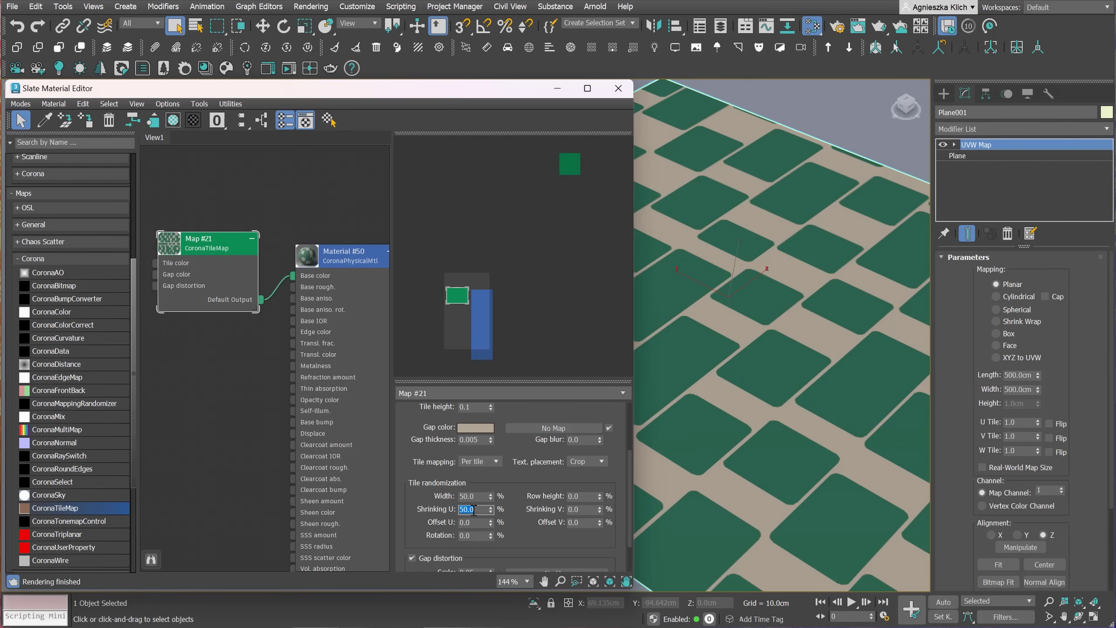
pyautogui.write('5')
pyautogui.press('Return')
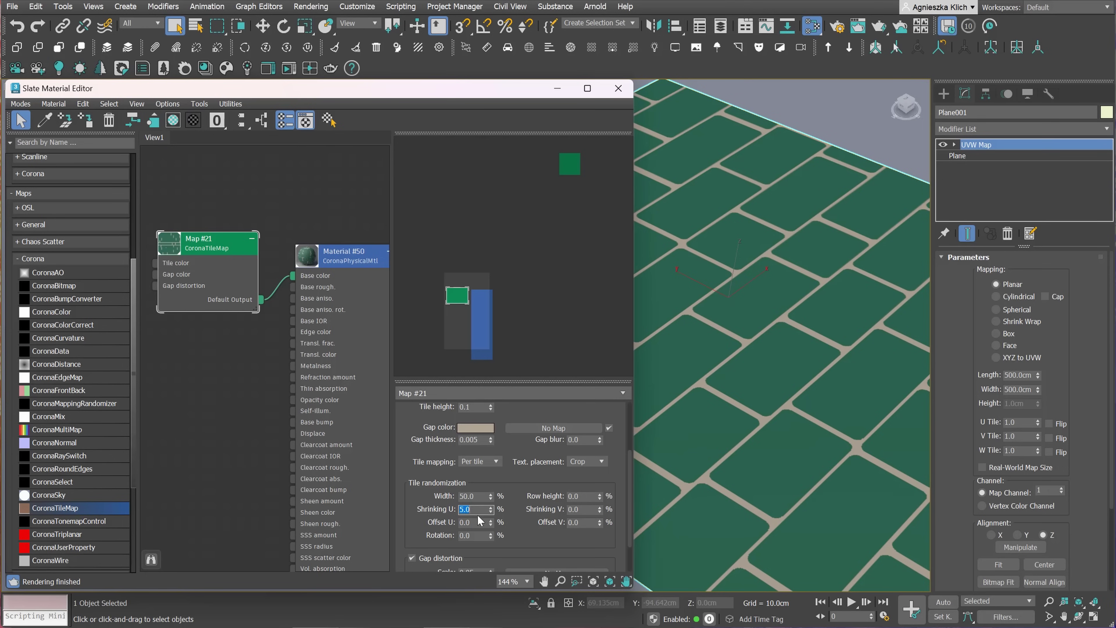
pyautogui.click(568, 510)
# Set Shrinking V to 1% and the row height randomization to 20%
pyautogui.write('5')
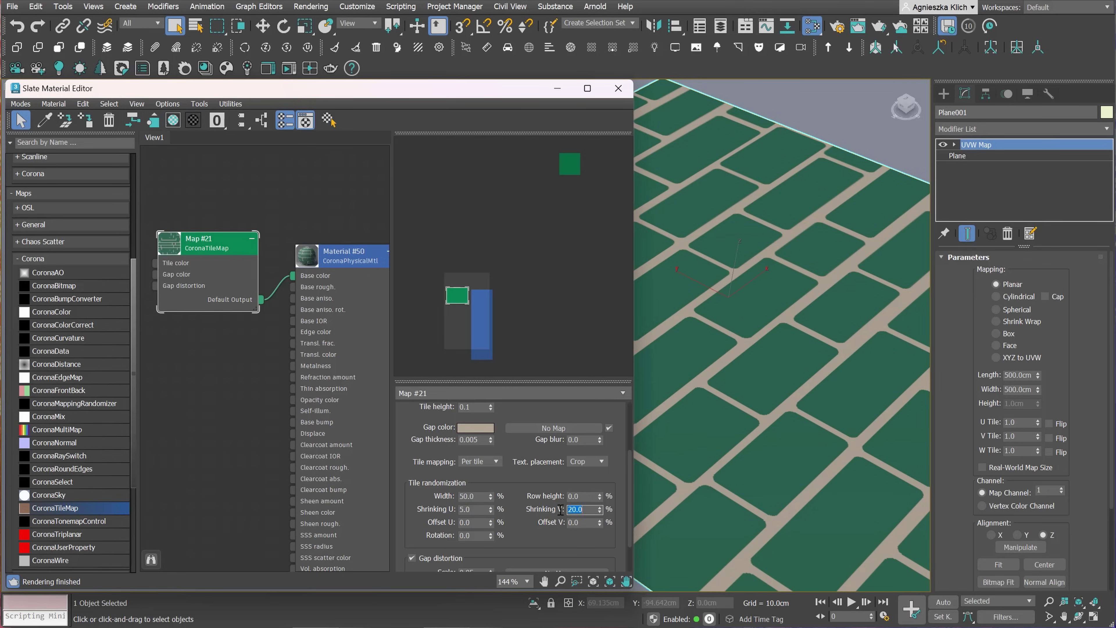
pyautogui.press('Return')
pyautogui.write('1')
pyautogui.press('Return')
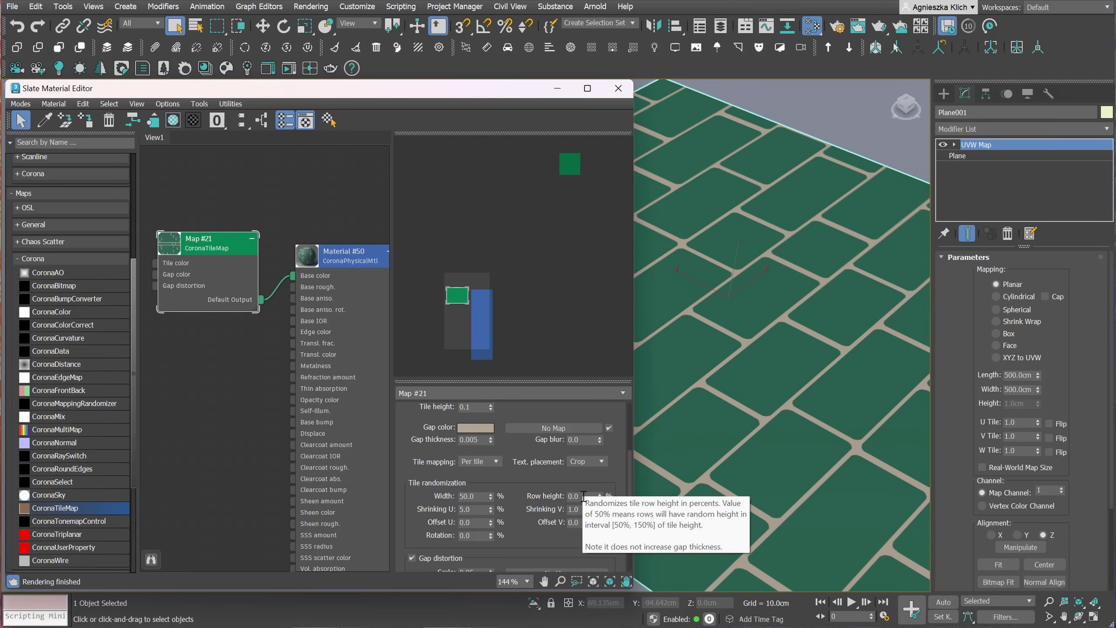
pyautogui.click(573, 495)
pyautogui.write('10')
pyautogui.press('Return')
pyautogui.write('2')
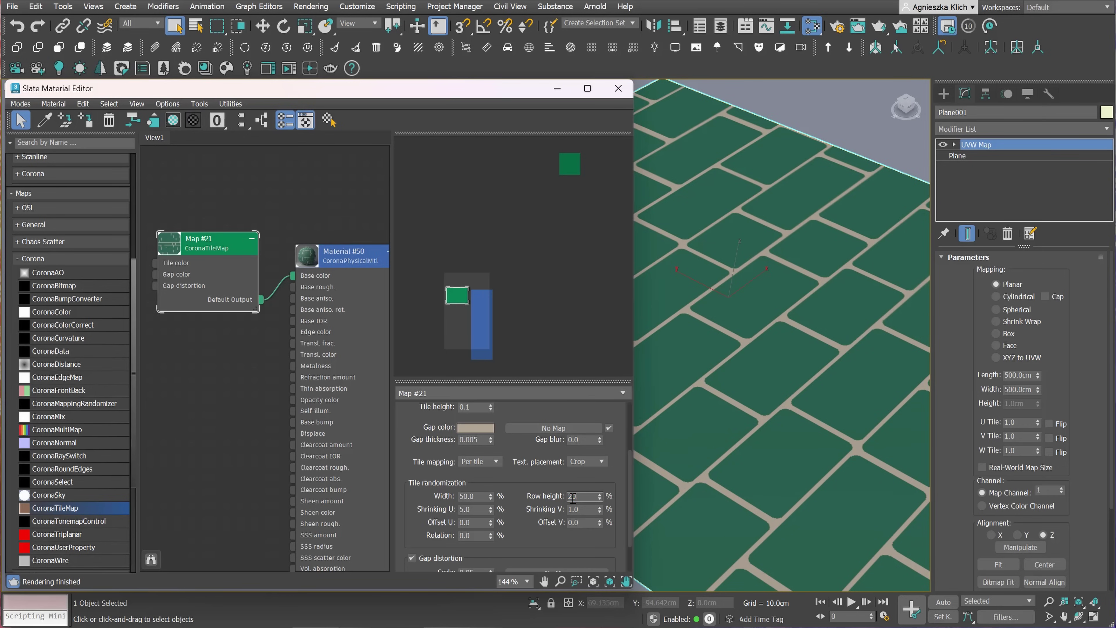
pyautogui.write('0')
pyautogui.press('Return')
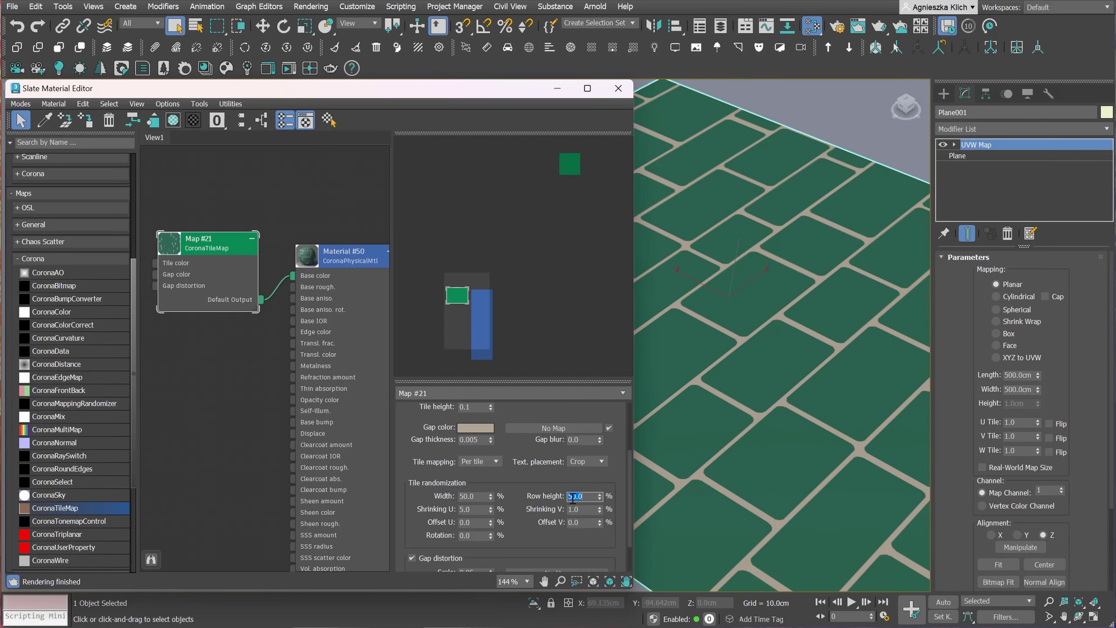
# Randomize tile offsets by 55% in U and V and add random tile rotation
pyautogui.write('5')
pyautogui.click(477, 522)
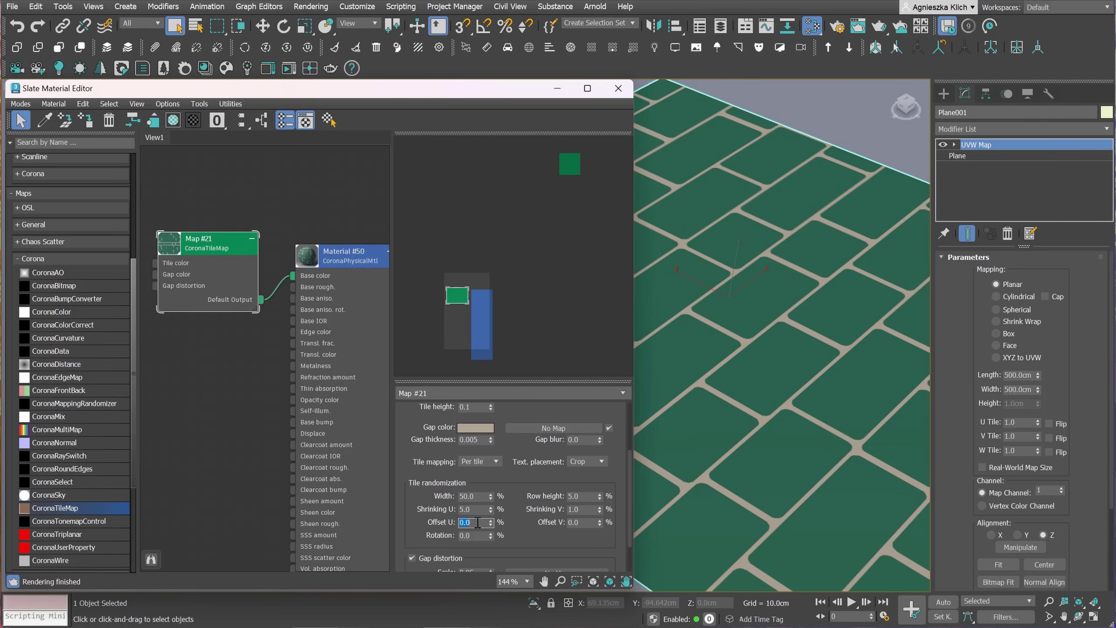
pyautogui.write('50')
pyautogui.press('BackSpace')
pyautogui.press('BackSpace')
pyautogui.write('10')
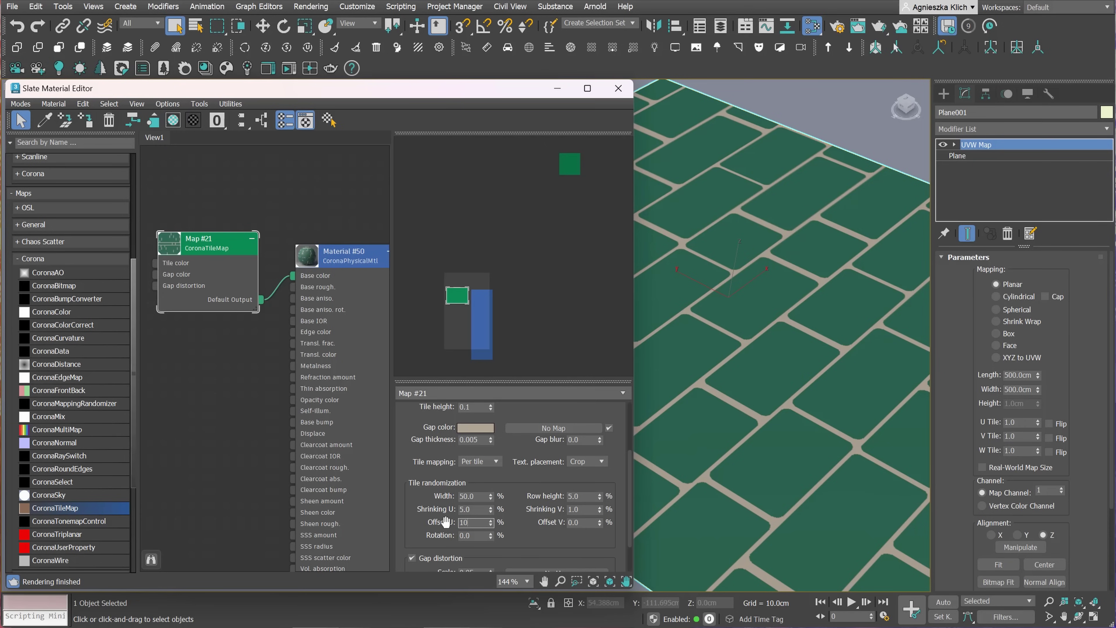
pyautogui.write('0')
pyautogui.press('Return')
pyautogui.click(585, 522)
pyautogui.write('10')
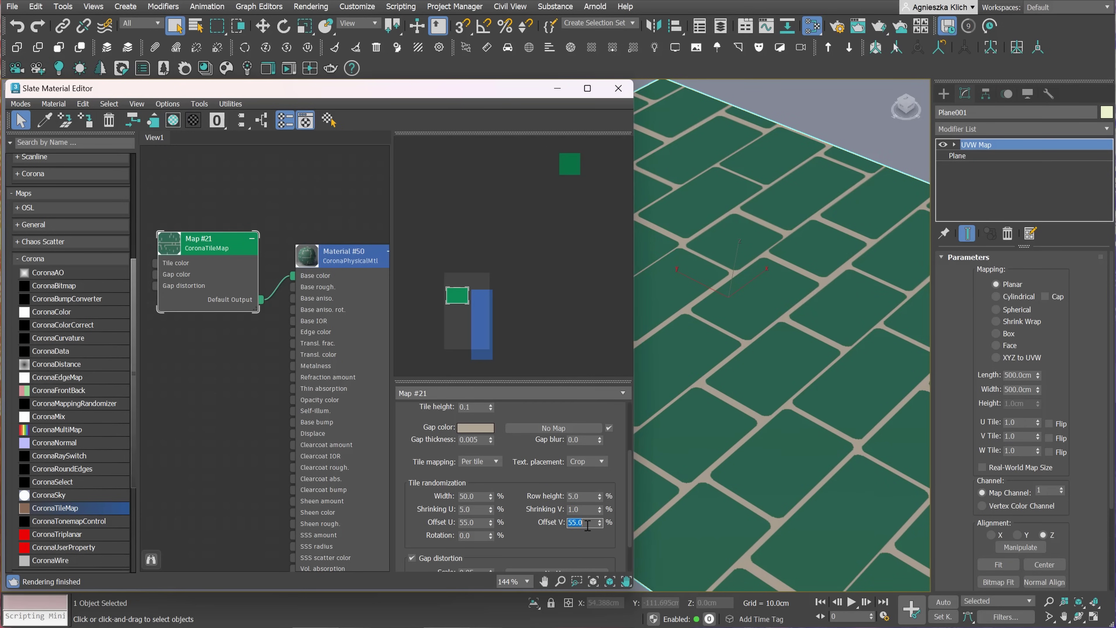
pyautogui.click(471, 536)
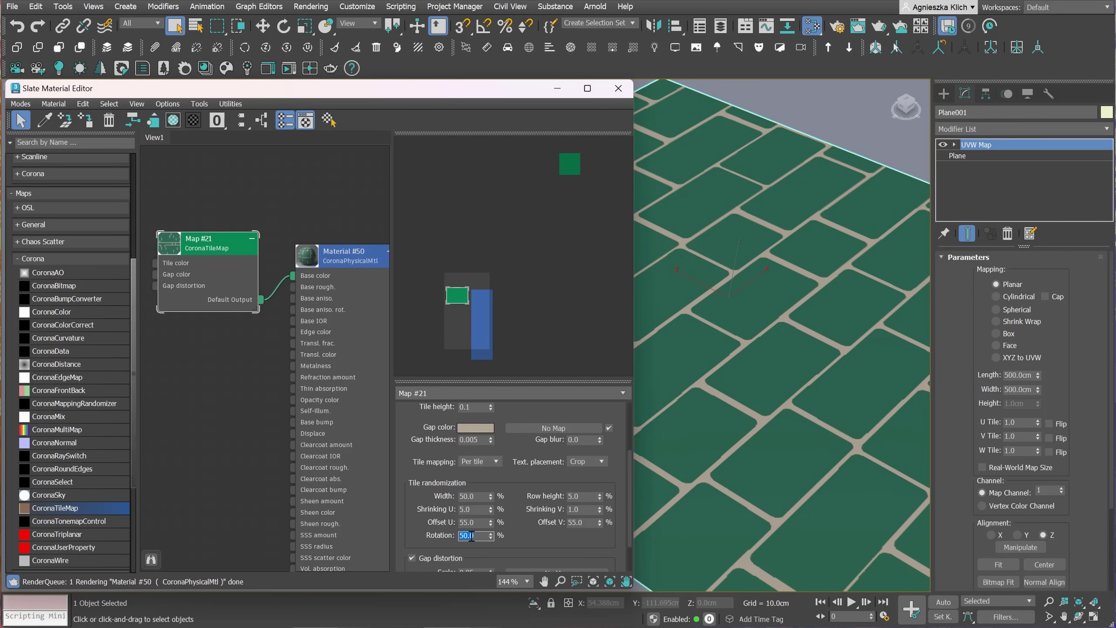
pyautogui.press('BackSpace')
pyautogui.press('BackSpace')
pyautogui.write('70')
pyautogui.press('Return')
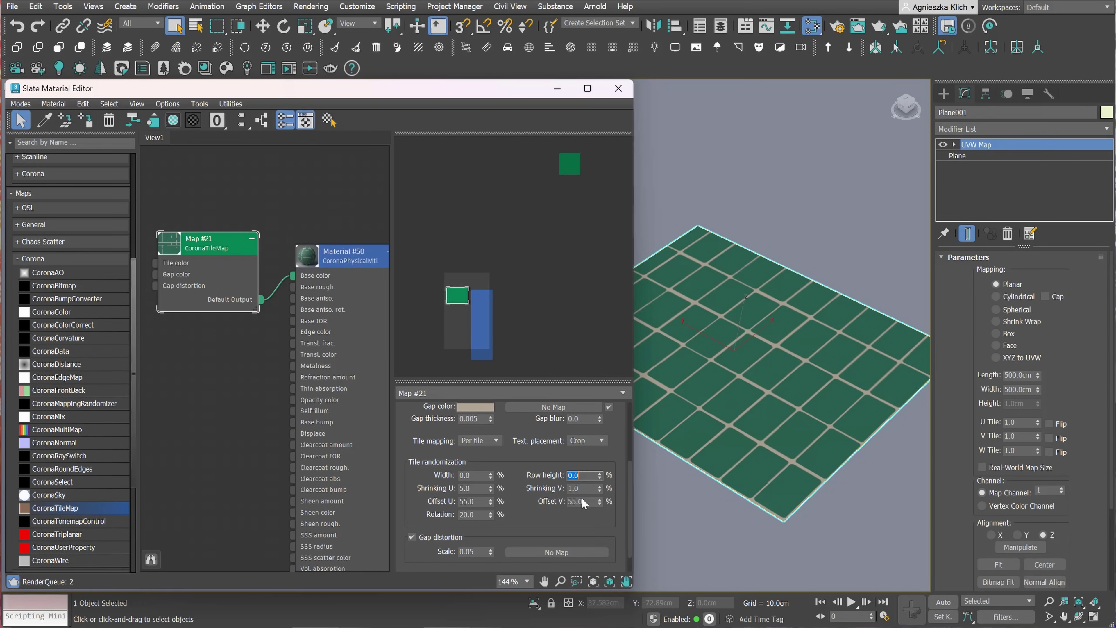
# Reset the tile randomization values, including rotation, to zero
pyautogui.click(581, 502)
pyautogui.rightClick(599, 488)
pyautogui.rightClick(490, 488)
pyautogui.rightClick(490, 501)
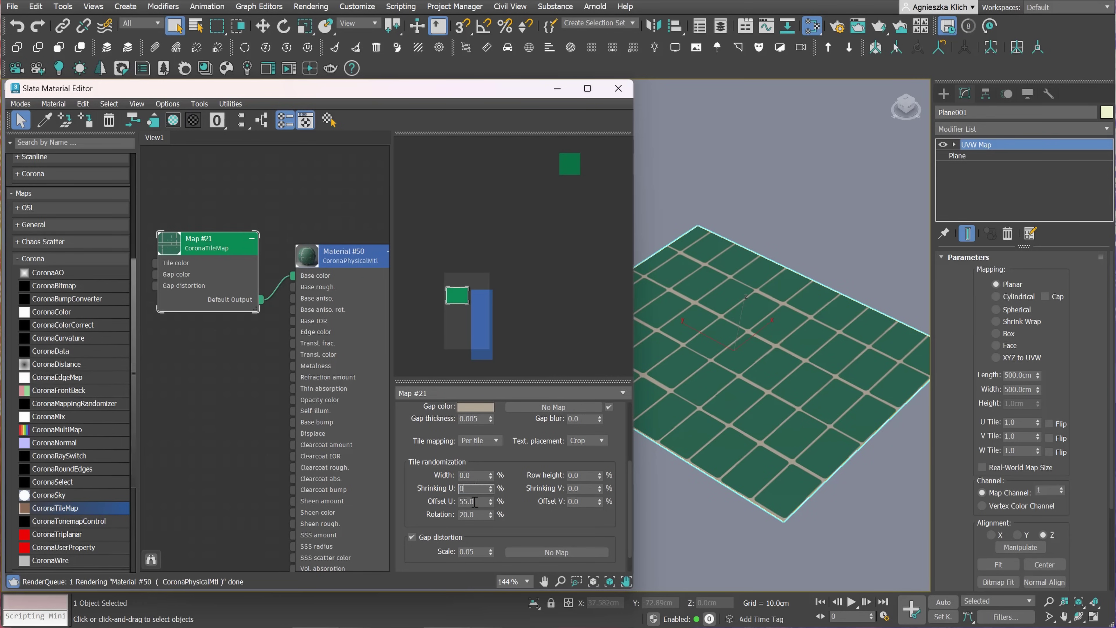
pyautogui.click(476, 514)
pyautogui.write('0')
pyautogui.press('Return')
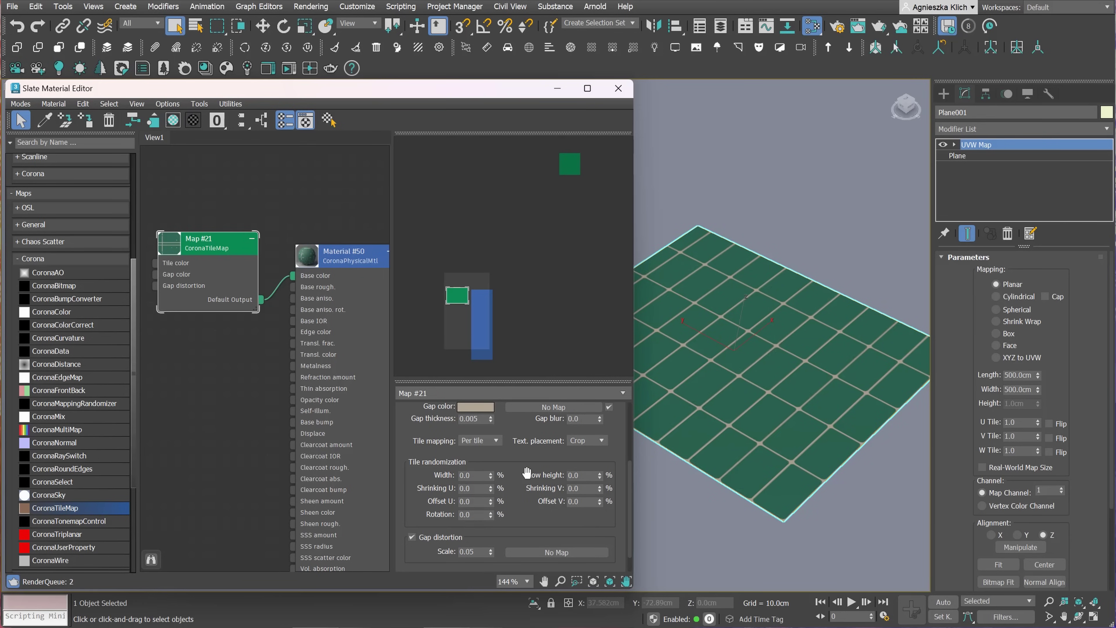
# Try each tile bond pattern, from Stack Bond to Double English Cross, ending on Custom
pyautogui.scroll(5, 518, 447)
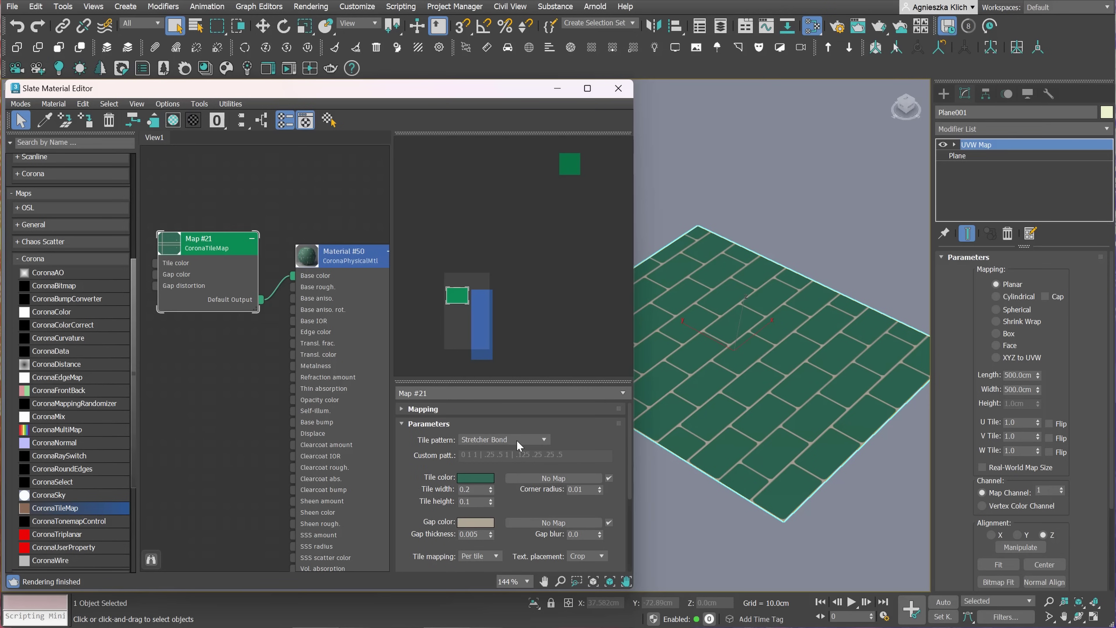
pyautogui.click(517, 440)
pyautogui.click(517, 450)
pyautogui.click(515, 440)
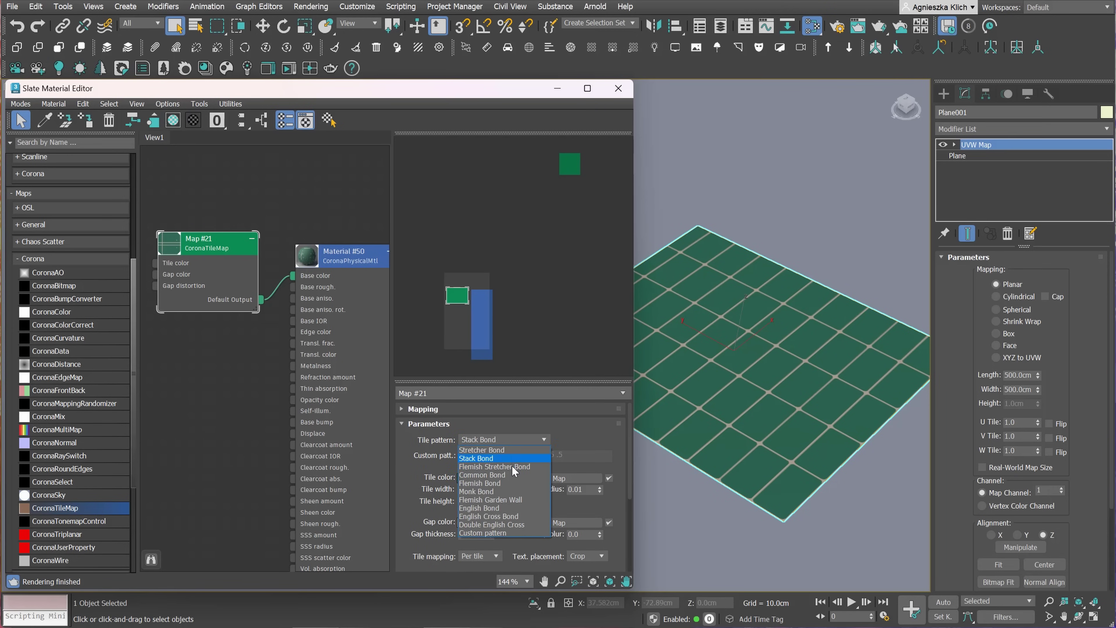
pyautogui.click(515, 472)
pyautogui.click(521, 441)
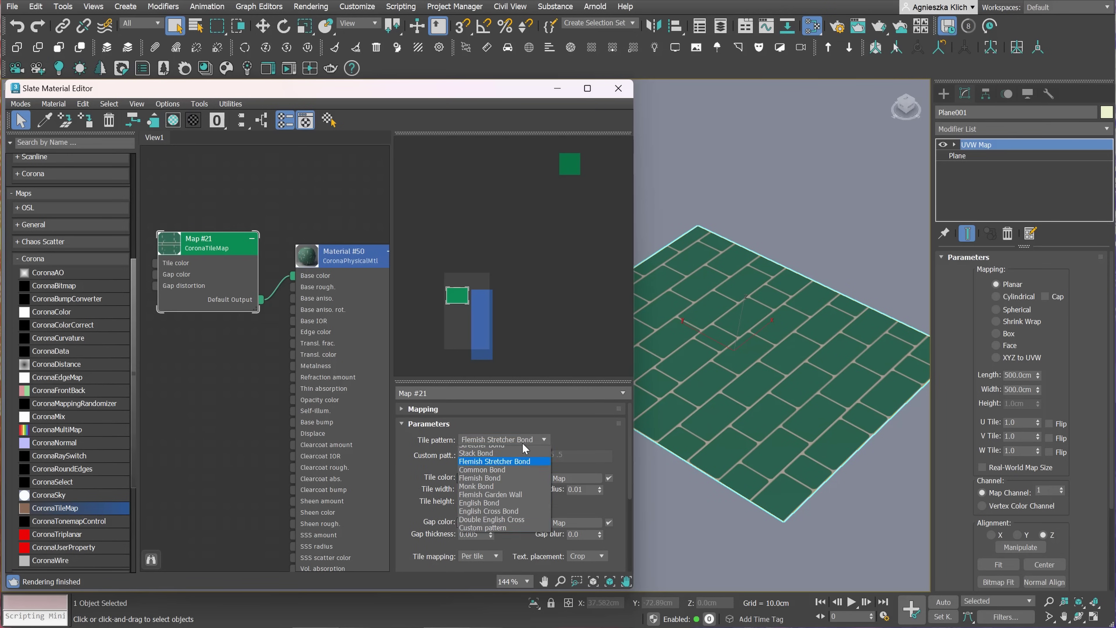
pyautogui.click(520, 475)
pyautogui.click(521, 441)
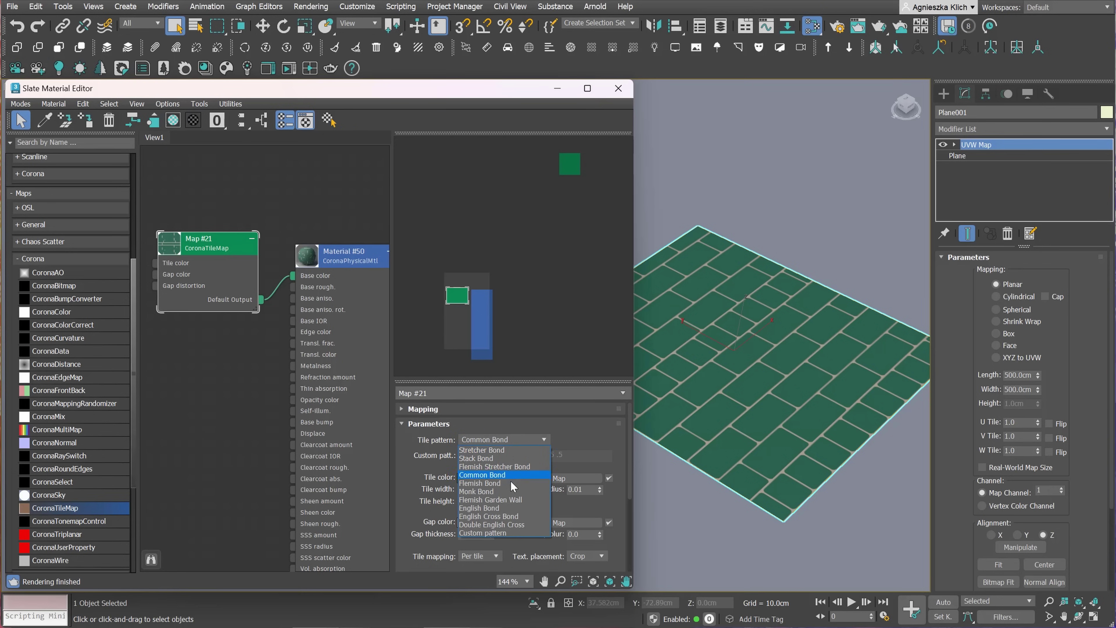
pyautogui.click(511, 483)
pyautogui.click(510, 441)
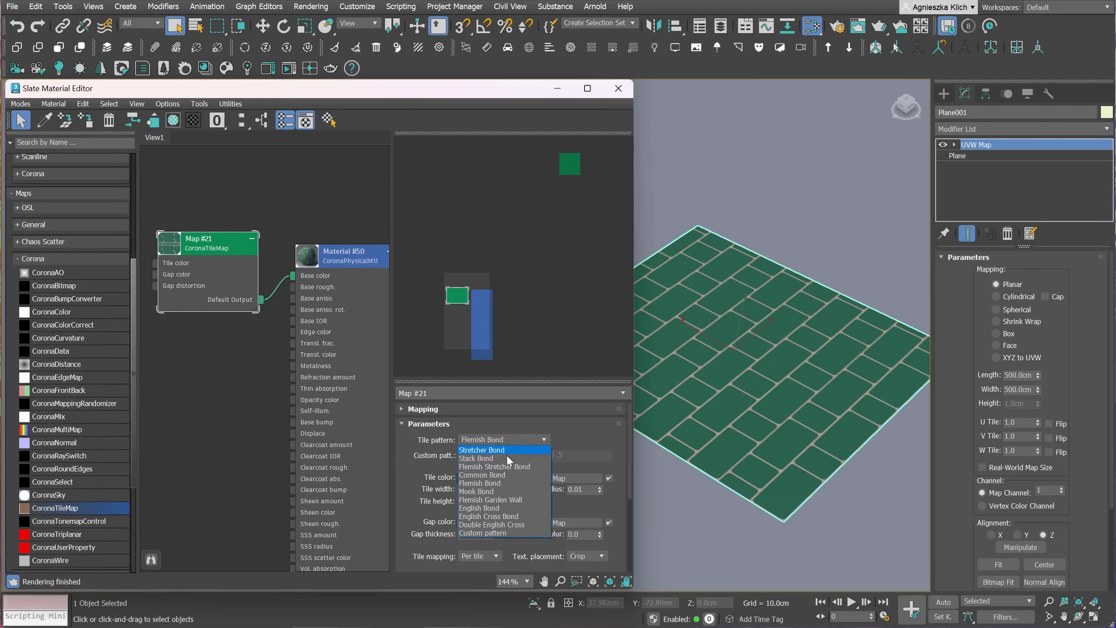
pyautogui.click(503, 492)
pyautogui.click(510, 441)
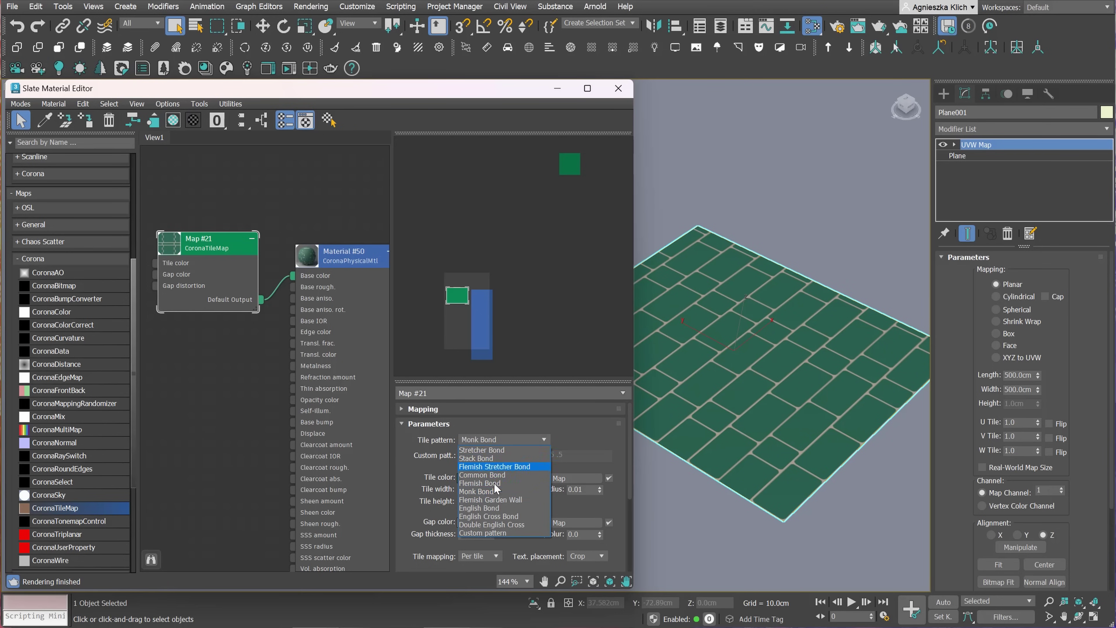
pyautogui.click(495, 500)
pyautogui.click(501, 440)
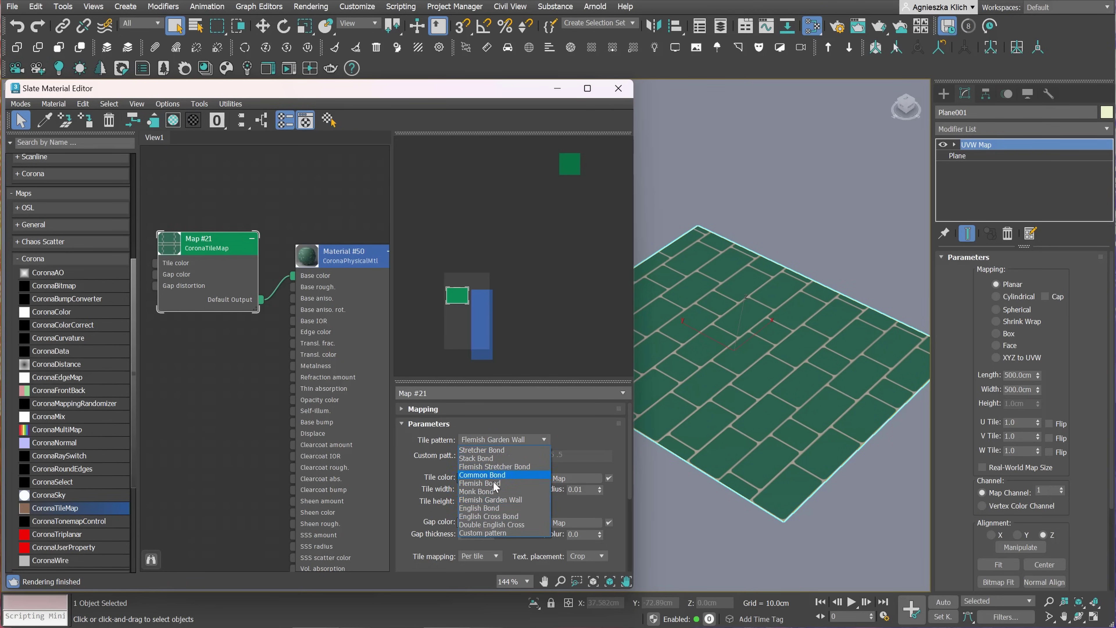
pyautogui.click(491, 509)
pyautogui.click(501, 441)
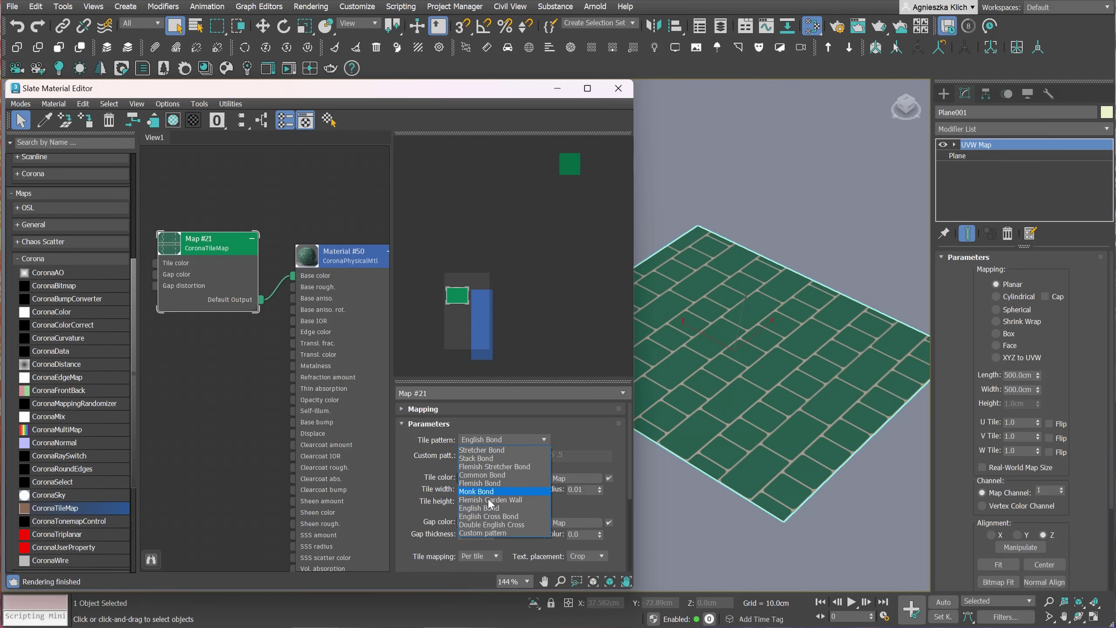
pyautogui.click(488, 516)
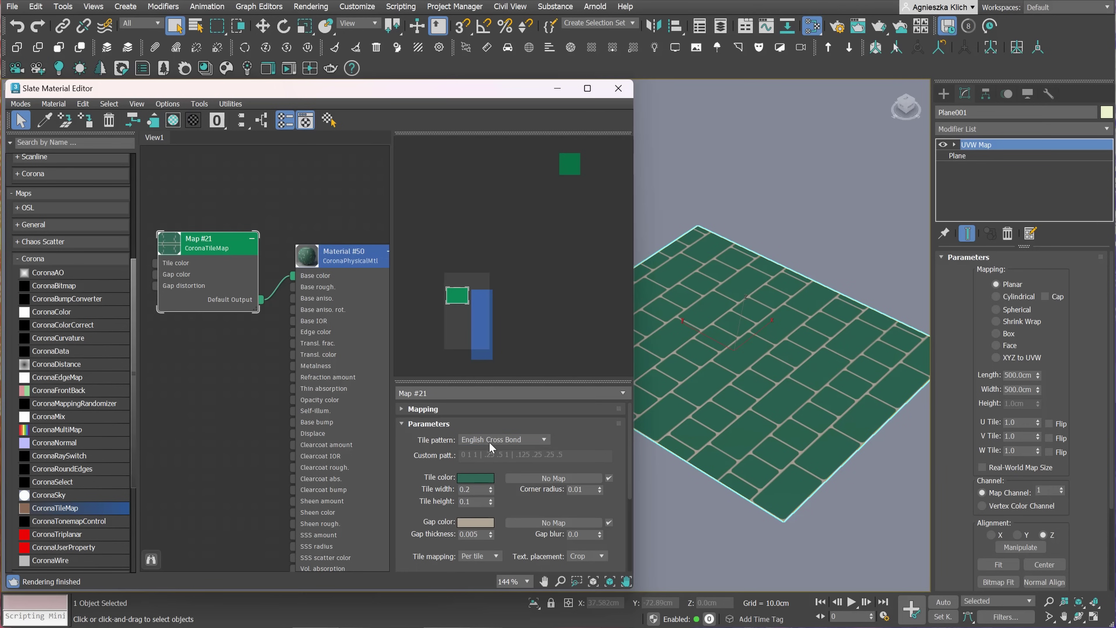
pyautogui.click(492, 441)
pyautogui.click(481, 523)
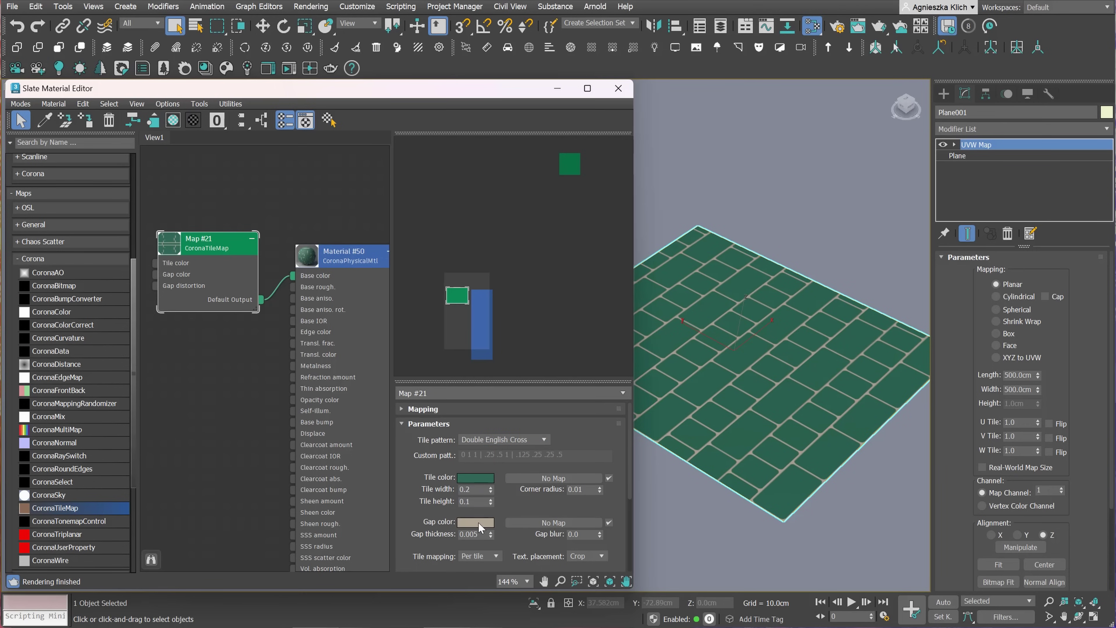
pyautogui.click(495, 440)
pyautogui.click(489, 531)
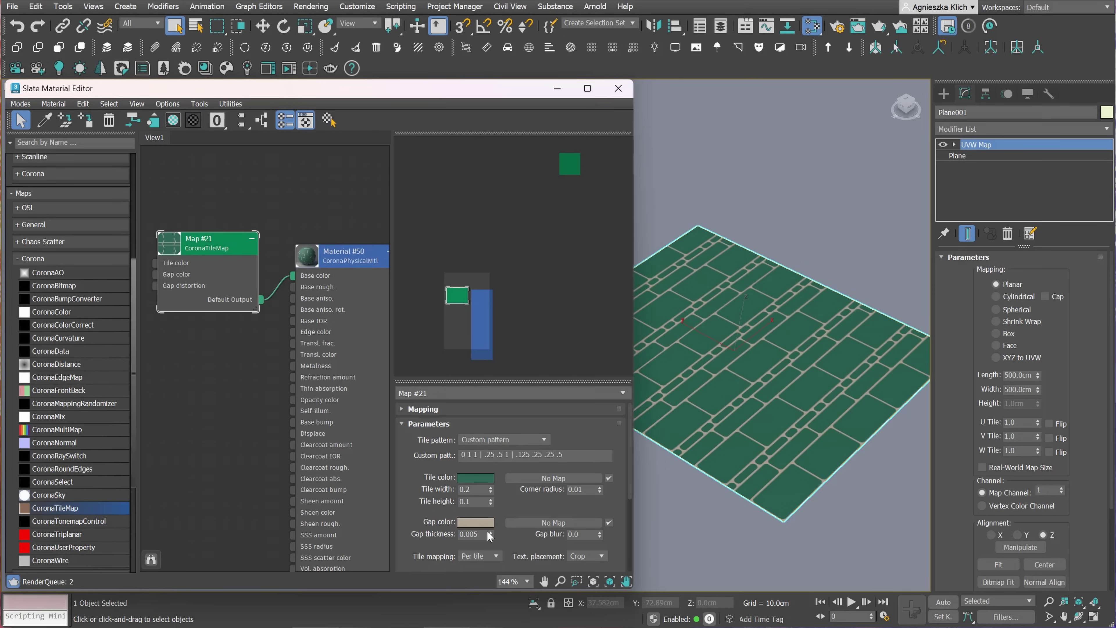
# Select the custom pattern definition, then set width randomization 10 and Shrinking V 5
pyautogui.moveTo(553, 455); pyautogui.dragTo(549, 455)
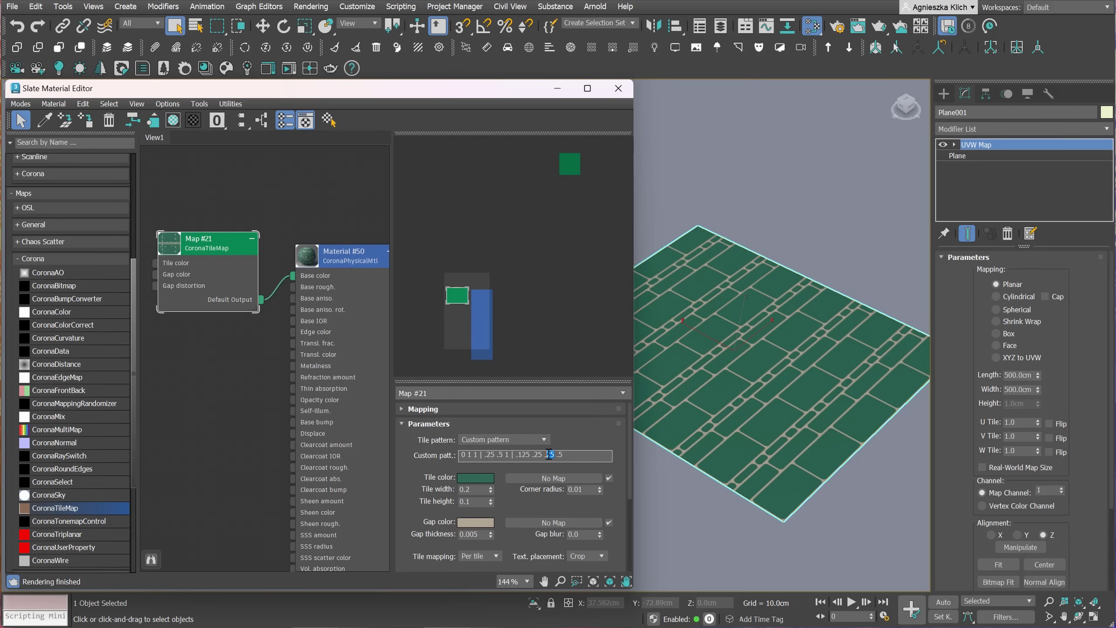
pyautogui.tripleClick(572, 454)
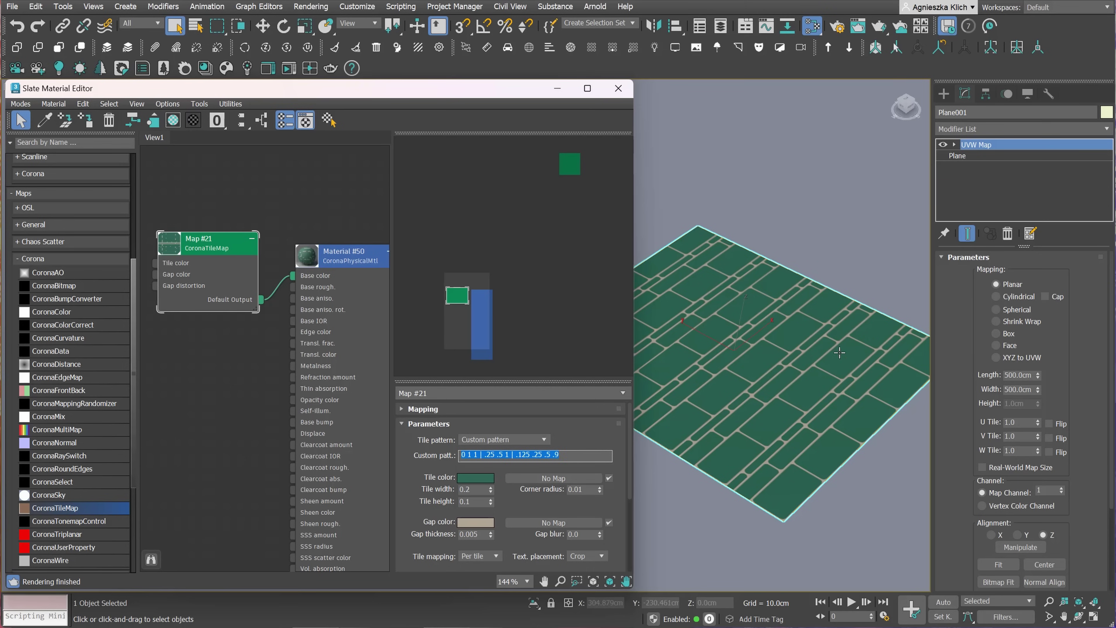
pyautogui.scroll(-5, 501, 502)
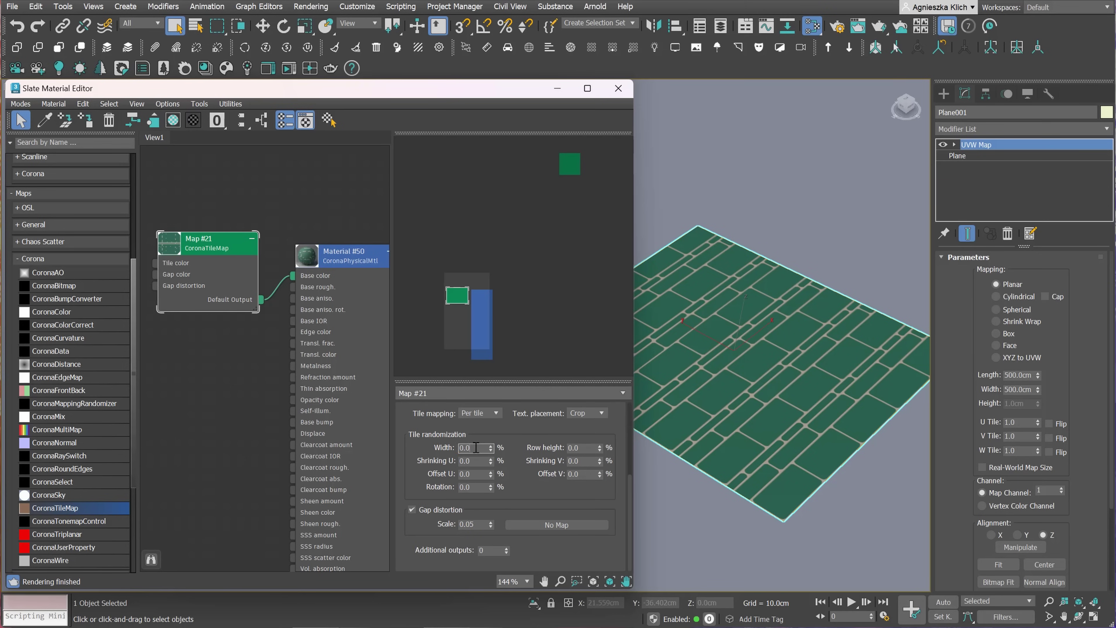
pyautogui.write('10')
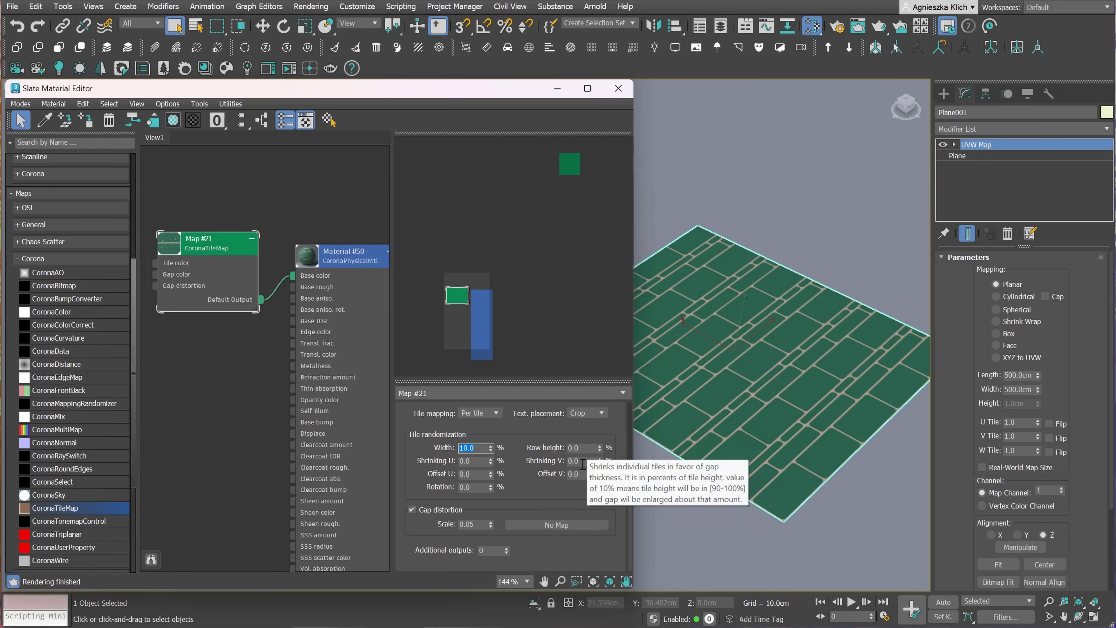
pyautogui.click(571, 460)
pyautogui.click(473, 461)
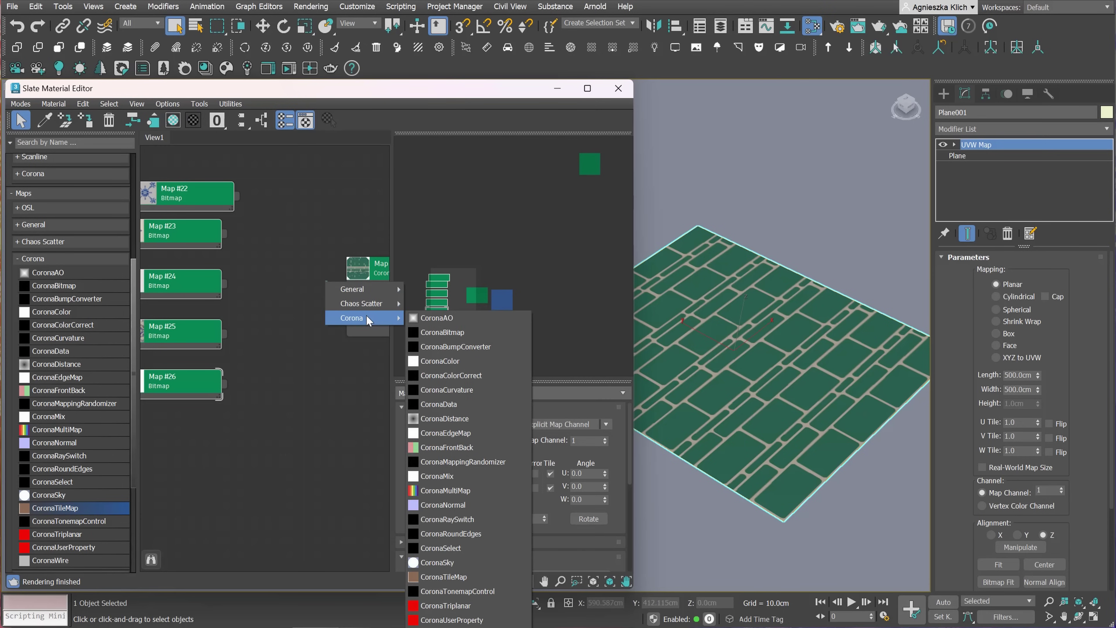
# Feed the tile colour with a CoronaMultiMap randomized by Tile ID
pyautogui.click(466, 491)
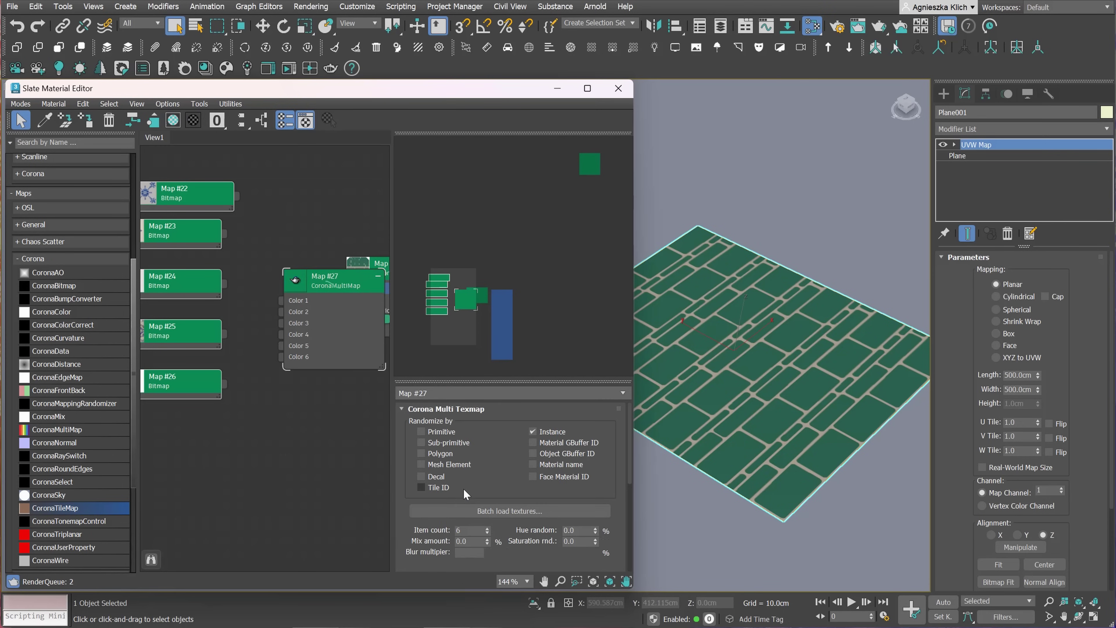
pyautogui.moveTo(329, 312); pyautogui.dragTo(274, 280)
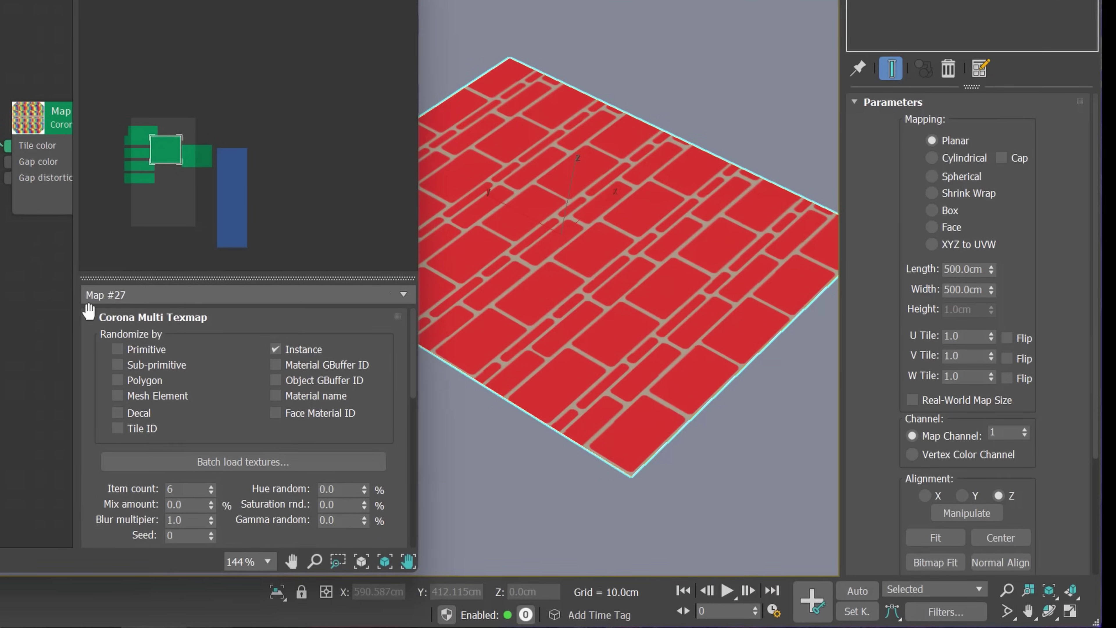
pyautogui.click(435, 488)
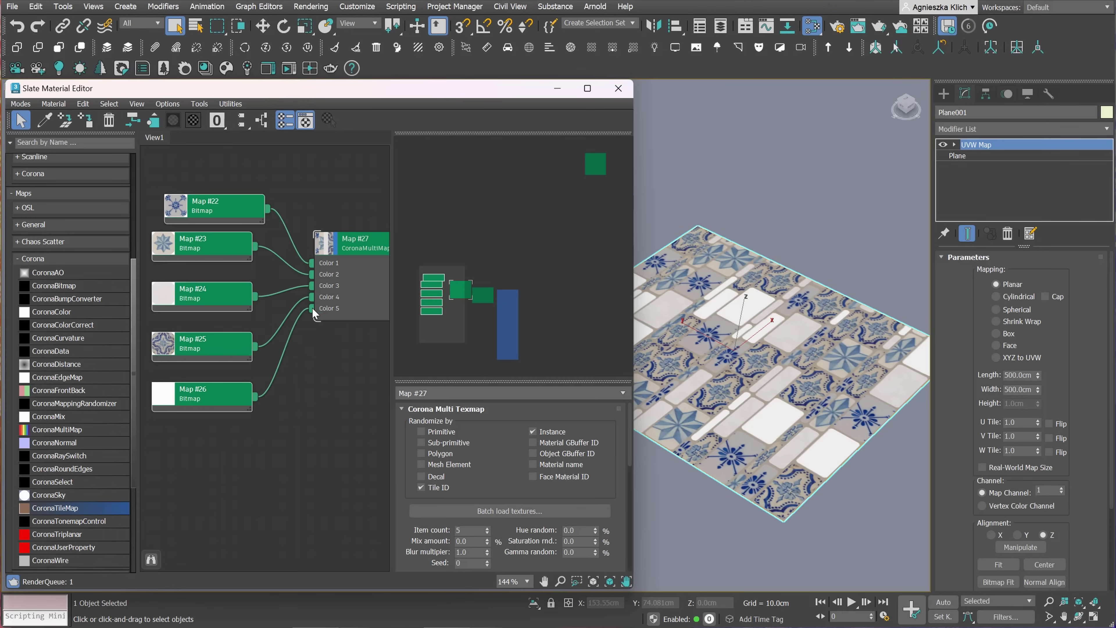
# Set Map #21's tile mapping to Per tile and texture placement to Crop after trying Stretch
pyautogui.moveTo(346, 295); pyautogui.dragTo(198, 266, button='middle')
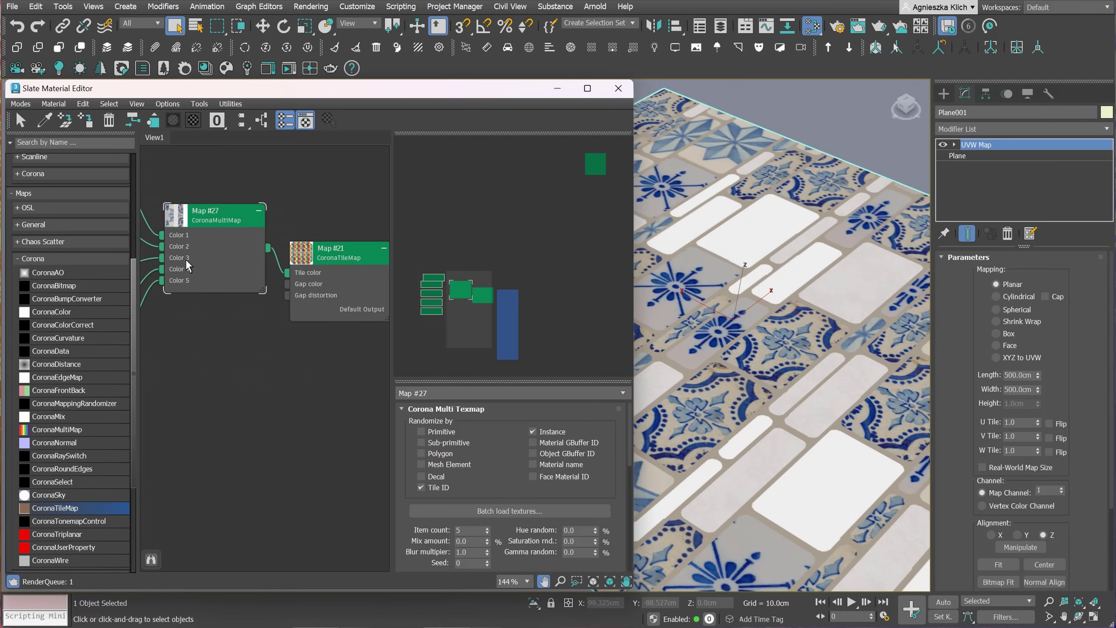
pyautogui.click(349, 255)
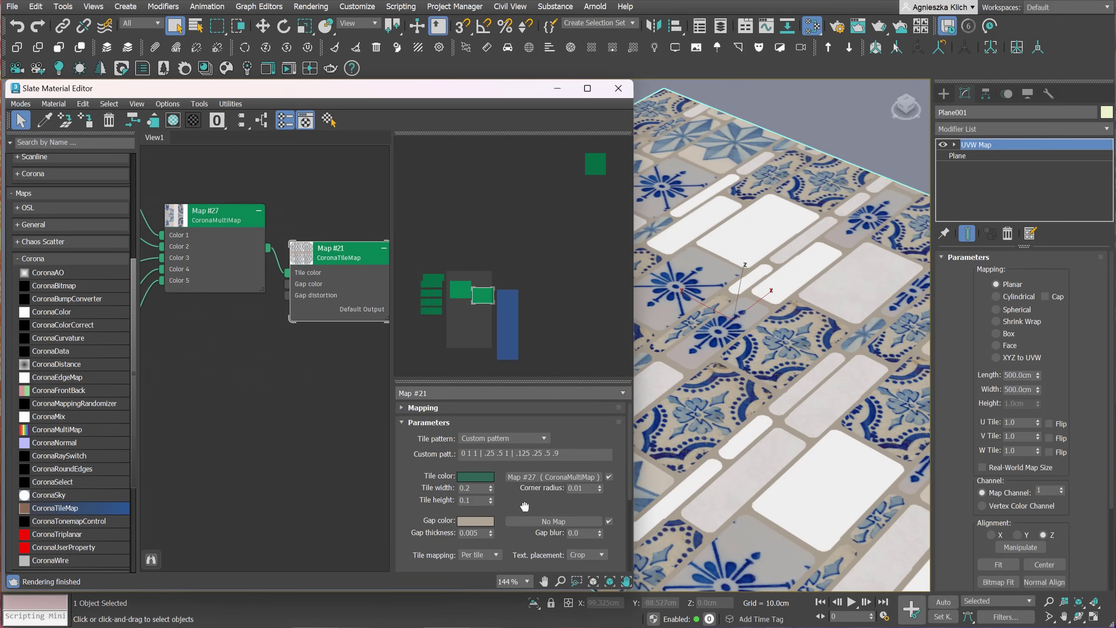
pyautogui.moveTo(523, 511); pyautogui.dragTo(526, 440)
pyautogui.click(489, 493)
pyautogui.click(493, 484)
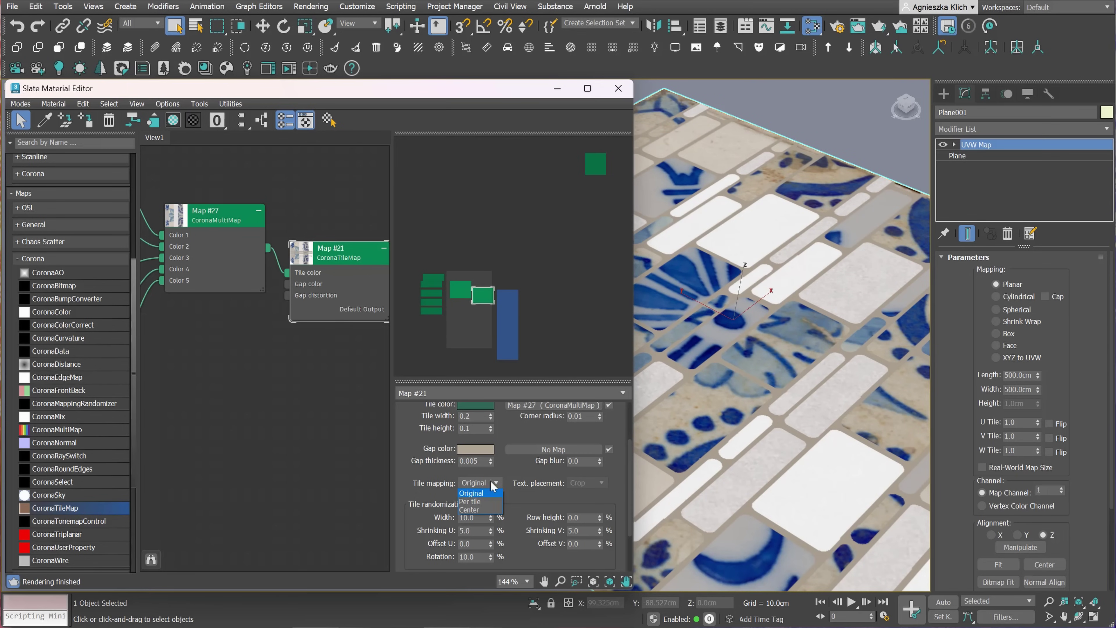
pyautogui.click(491, 483)
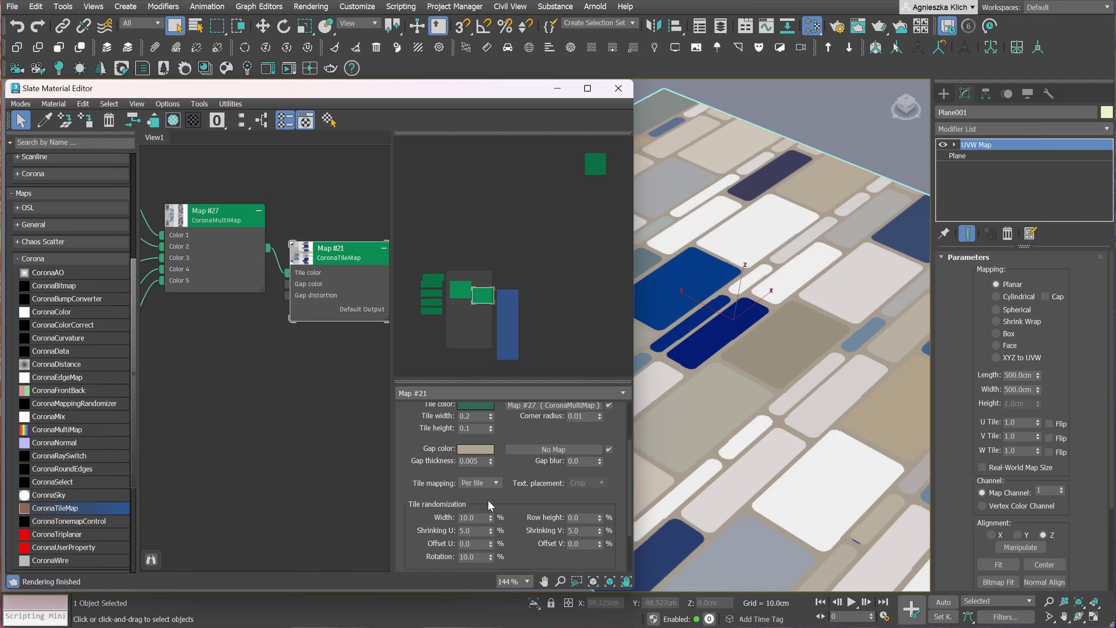
pyautogui.click(600, 483)
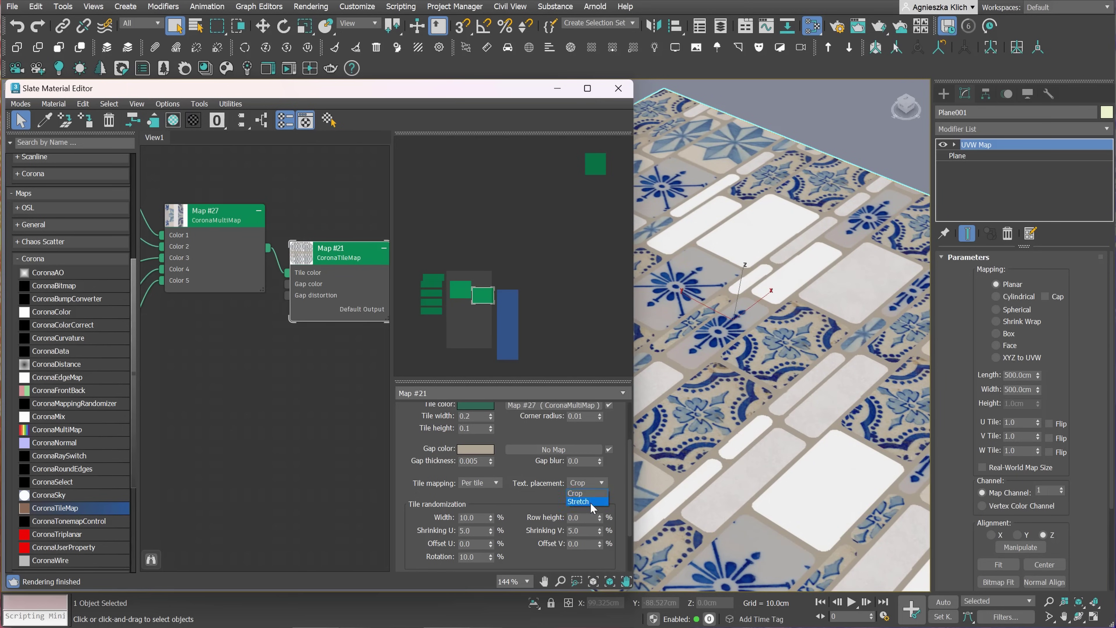
pyautogui.click(590, 502)
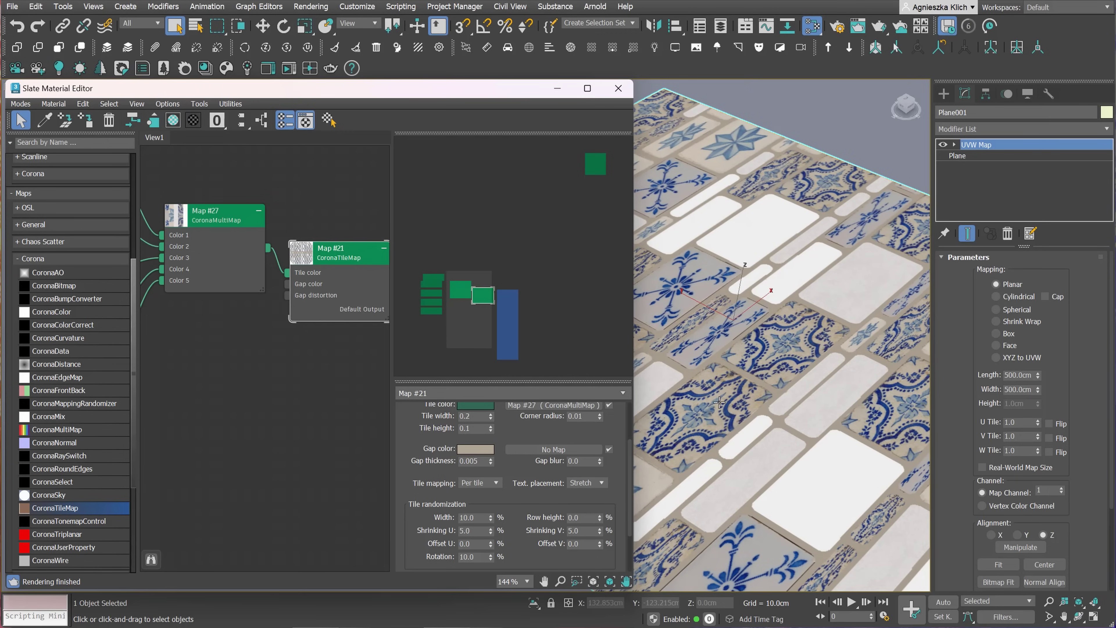
pyautogui.click(592, 482)
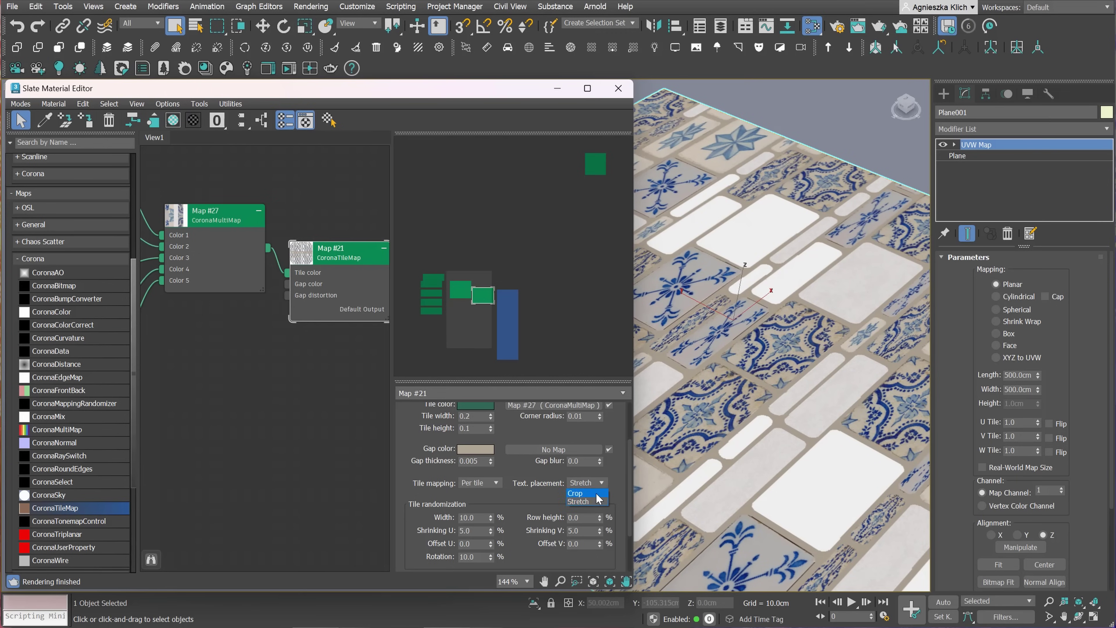
pyautogui.click(597, 494)
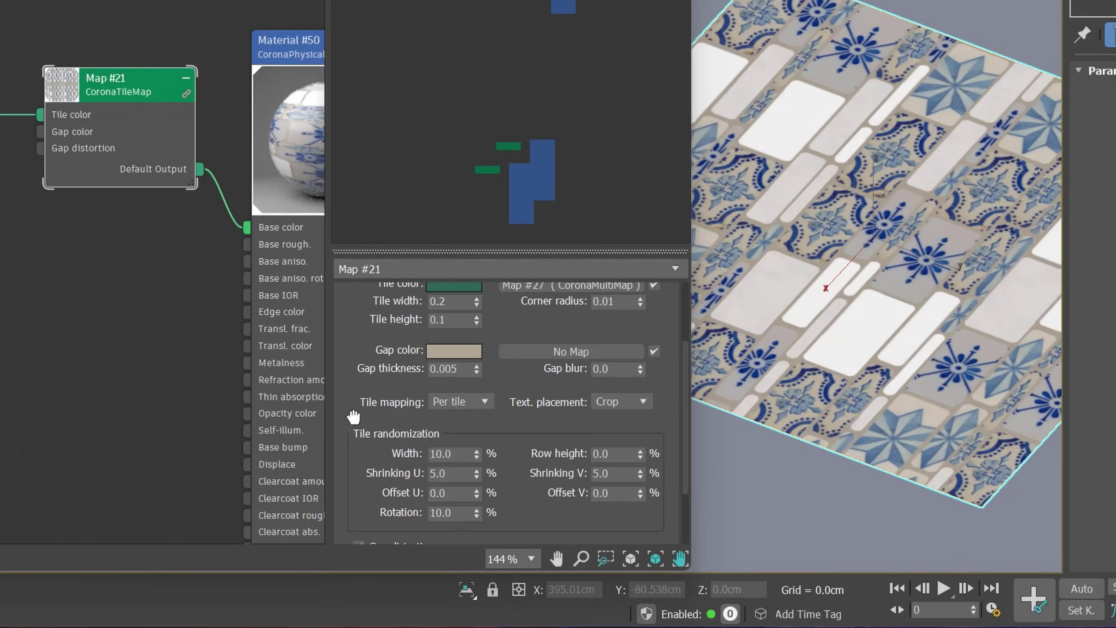
pyautogui.moveTo(541, 529); pyautogui.dragTo(457, 359)
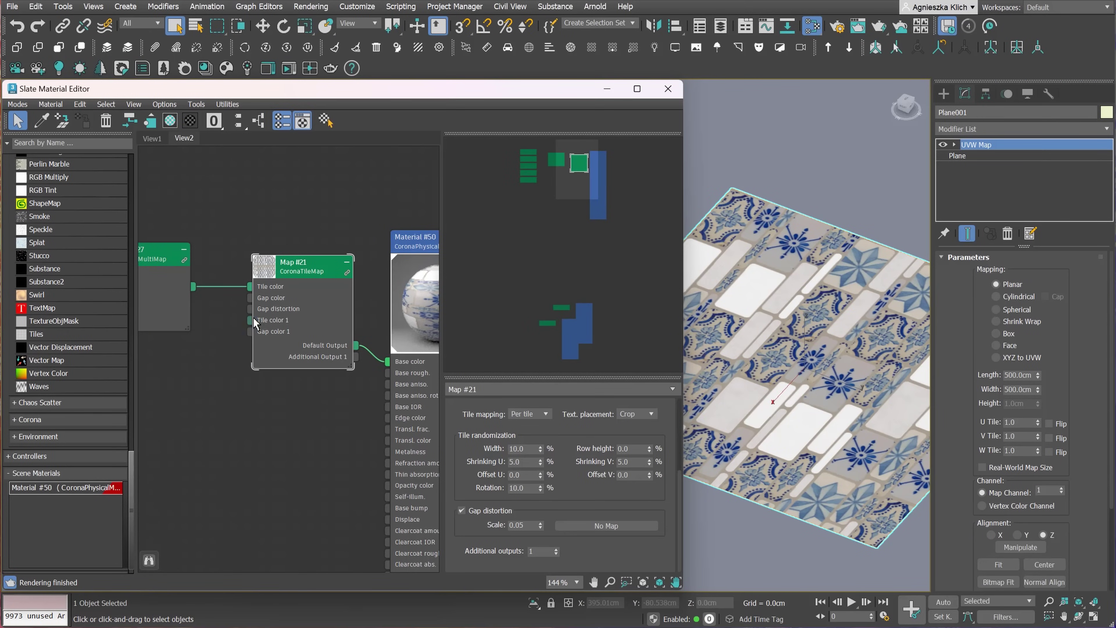
# Add CoronaColor maps: white into Tile color 1 and a black copy into Gap color 1
pyautogui.moveTo(254, 320); pyautogui.dragTo(214, 356)
pyautogui.moveTo(271, 392)
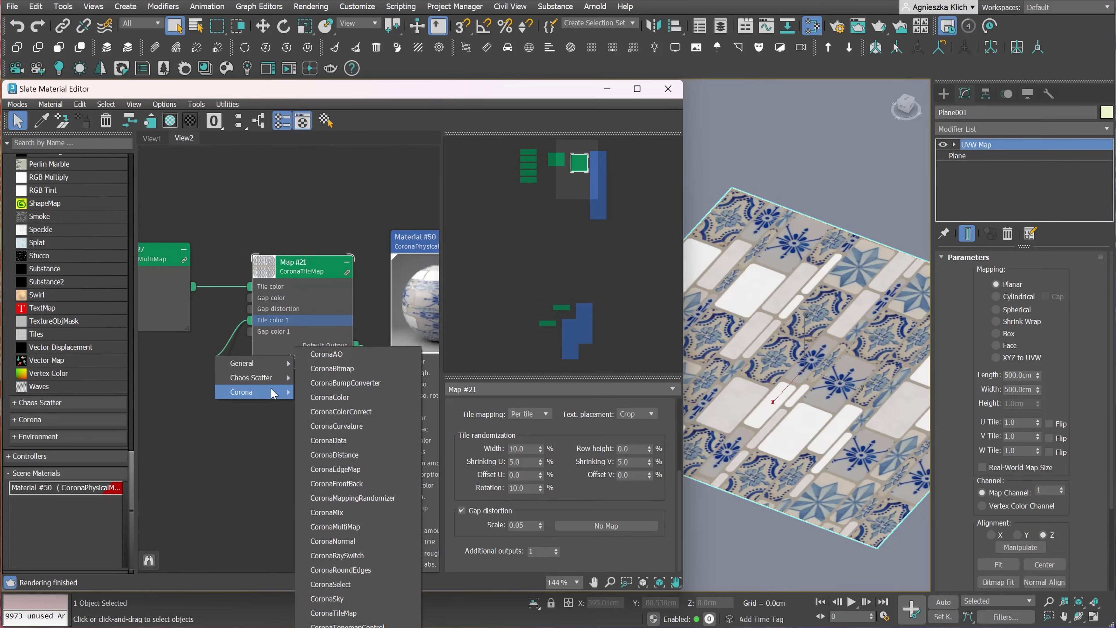
pyautogui.click(364, 398)
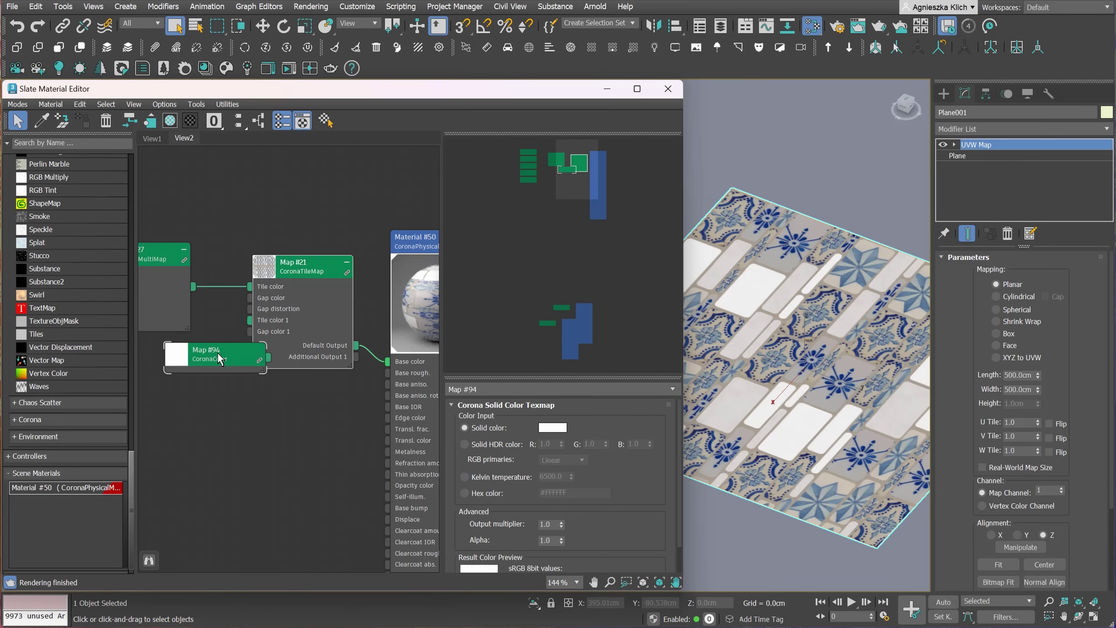
pyautogui.moveTo(219, 359); pyautogui.dragTo(194, 395)
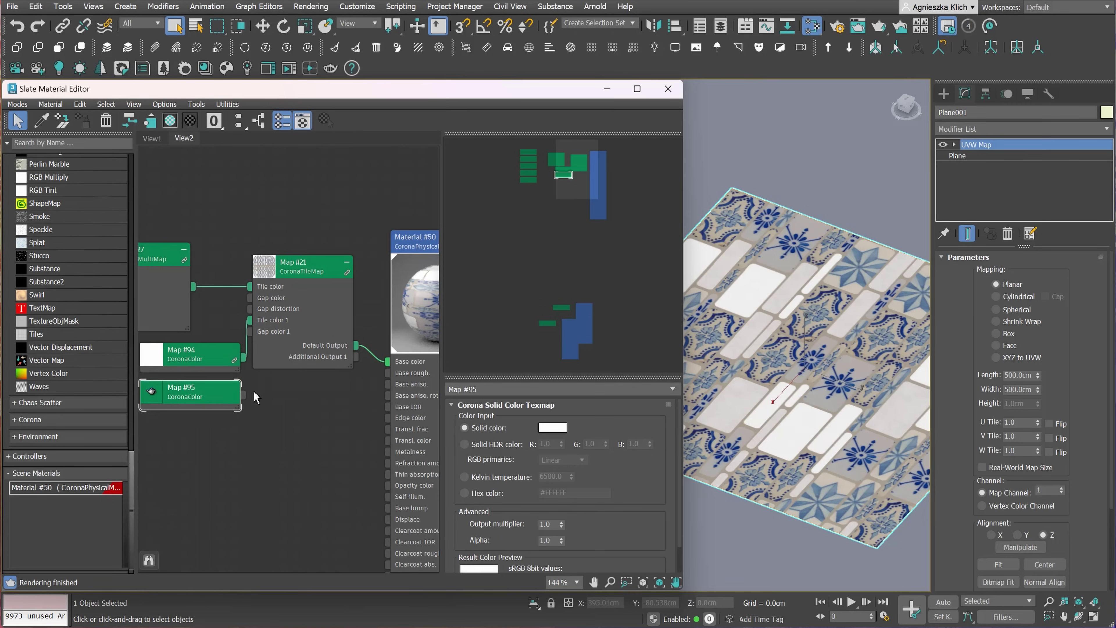
pyautogui.moveTo(272, 378); pyautogui.dragTo(250, 331)
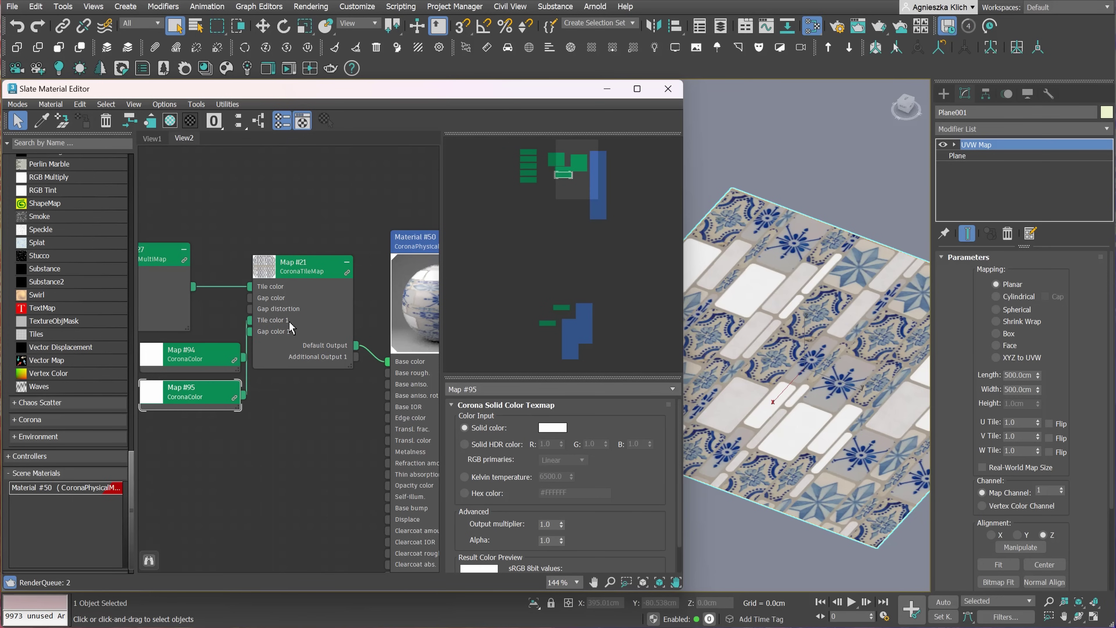
pyautogui.moveTo(307, 264); pyautogui.dragTo(320, 277)
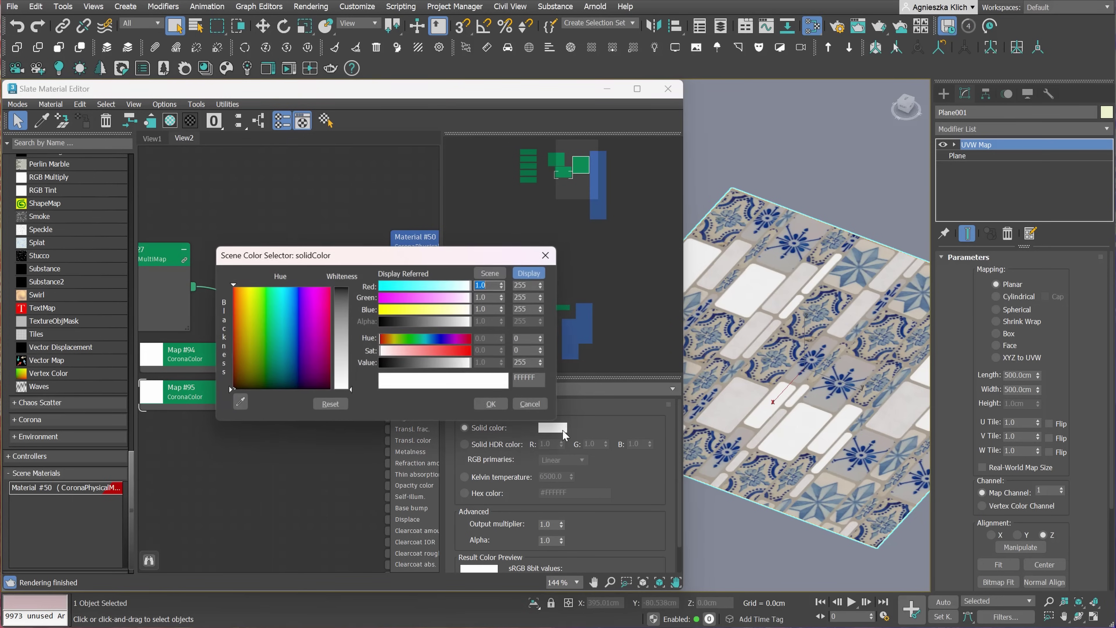
pyautogui.click(562, 428)
pyautogui.click(381, 363)
pyautogui.click(493, 404)
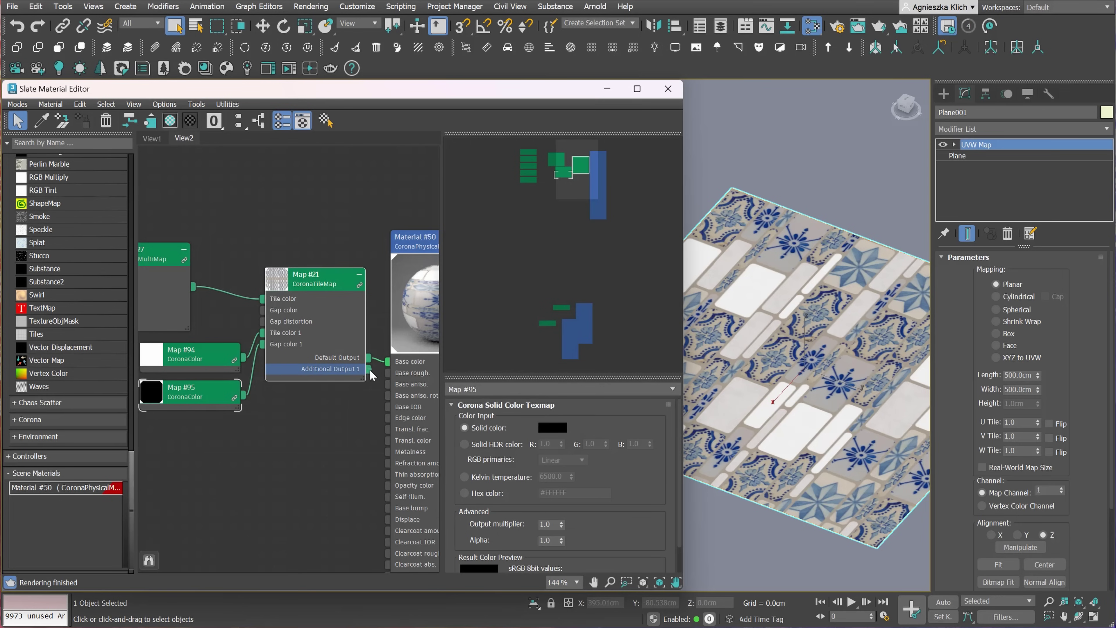
# Displace Material #50 with Additional Output 1, raise outputs to 3, and wire Output 2 to base roughness
pyautogui.moveTo(373, 495); pyautogui.dragTo(386, 519)
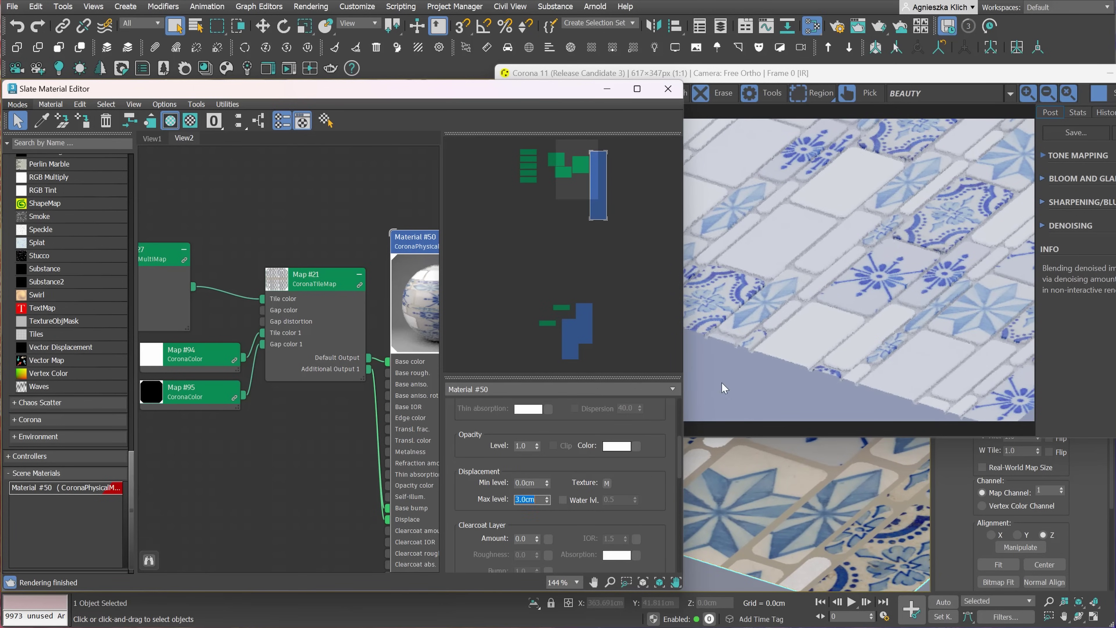
pyautogui.doubleClick(314, 277)
pyautogui.click(557, 549)
pyautogui.click(556, 548)
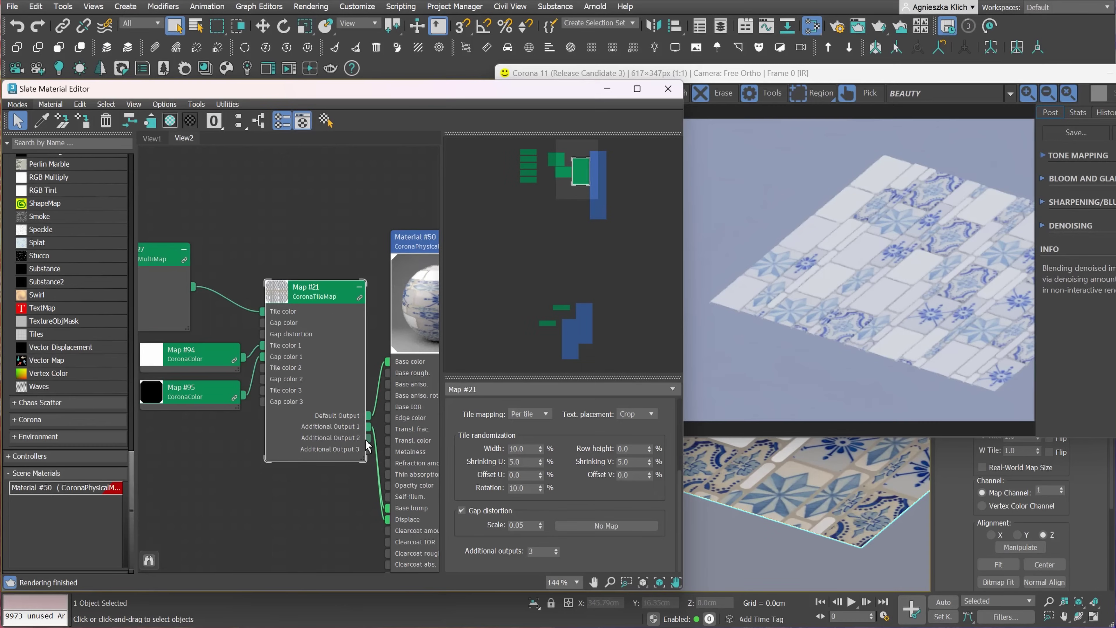
pyautogui.moveTo(368, 438); pyautogui.dragTo(392, 376)
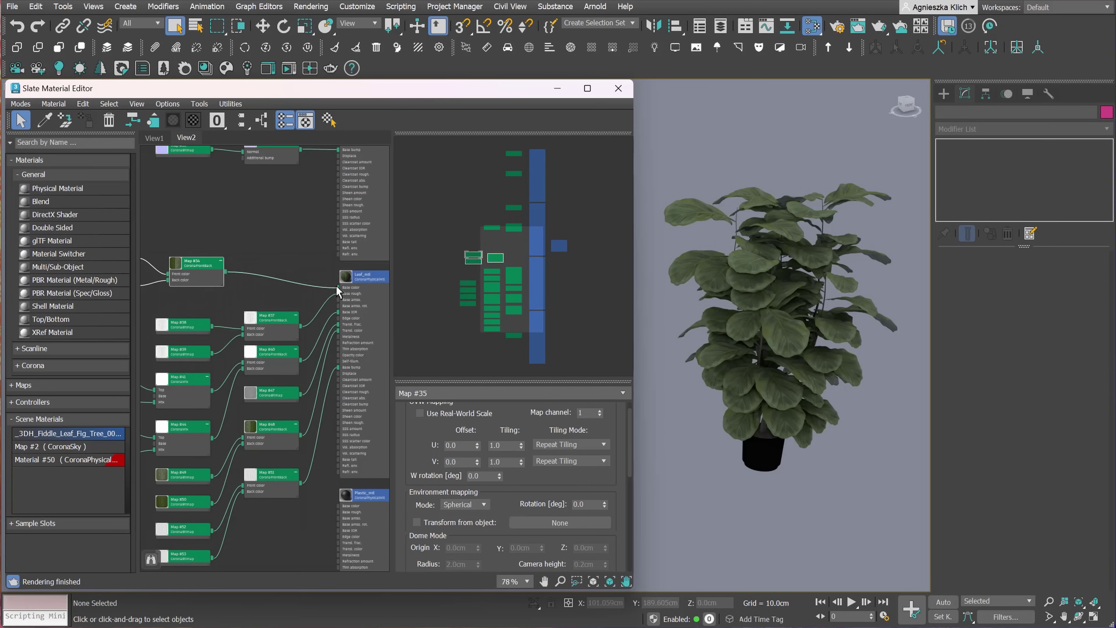
# Move the Map #34 node aside and disconnect it from the leaf material
pyautogui.click(293, 282)
pyautogui.press('Delete')
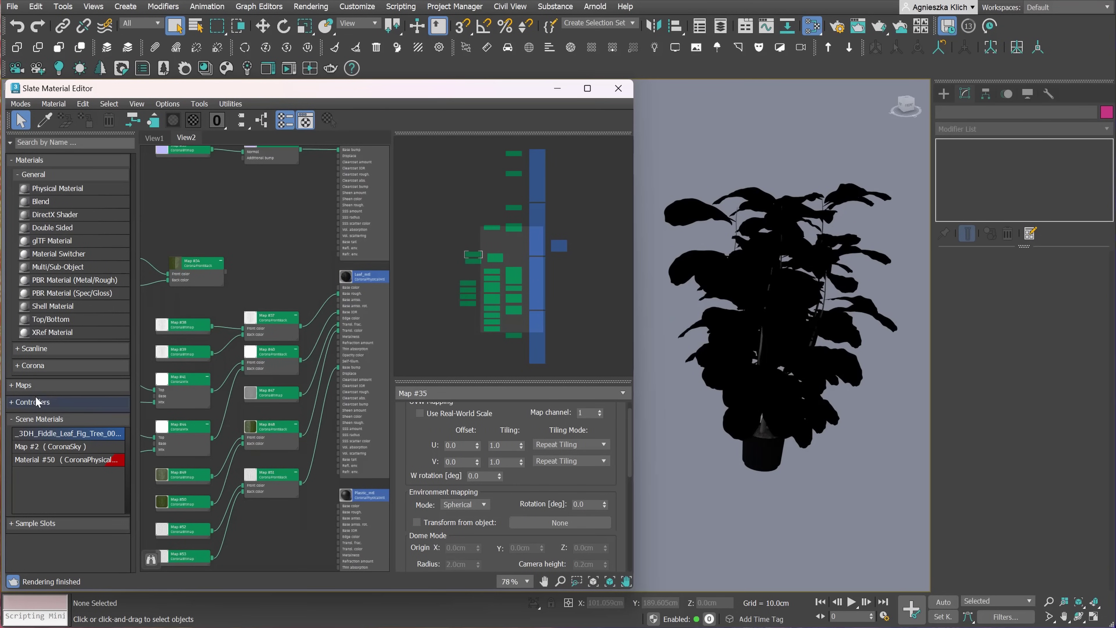
# Add a CoronaEdgeMap node from the Corona maps and wire it into Leaf_mtl's Base color
pyautogui.click(34, 386)
pyautogui.scroll(-3, 51, 398)
pyautogui.scroll(-2, 51, 398)
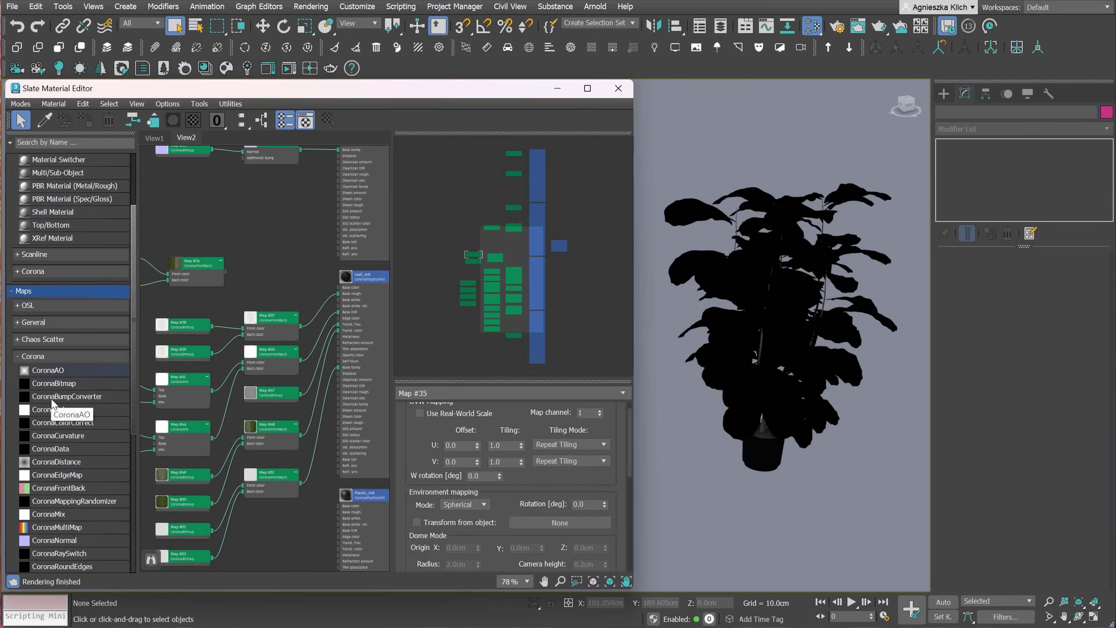
pyautogui.moveTo(282, 255); pyautogui.dragTo(286, 257)
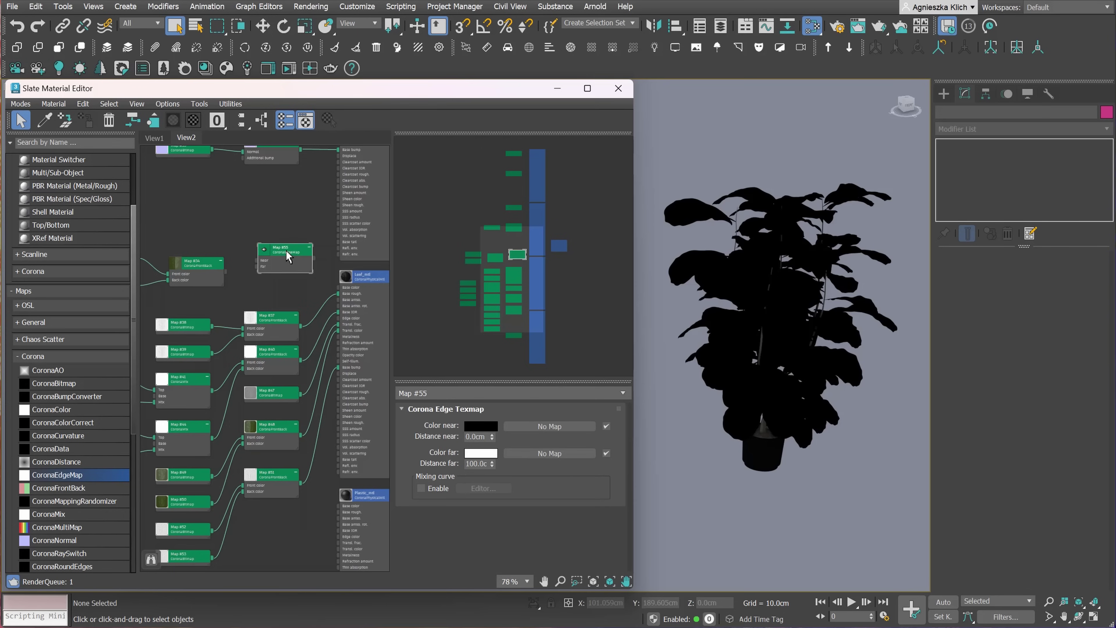
pyautogui.moveTo(338, 293); pyautogui.dragTo(340, 292)
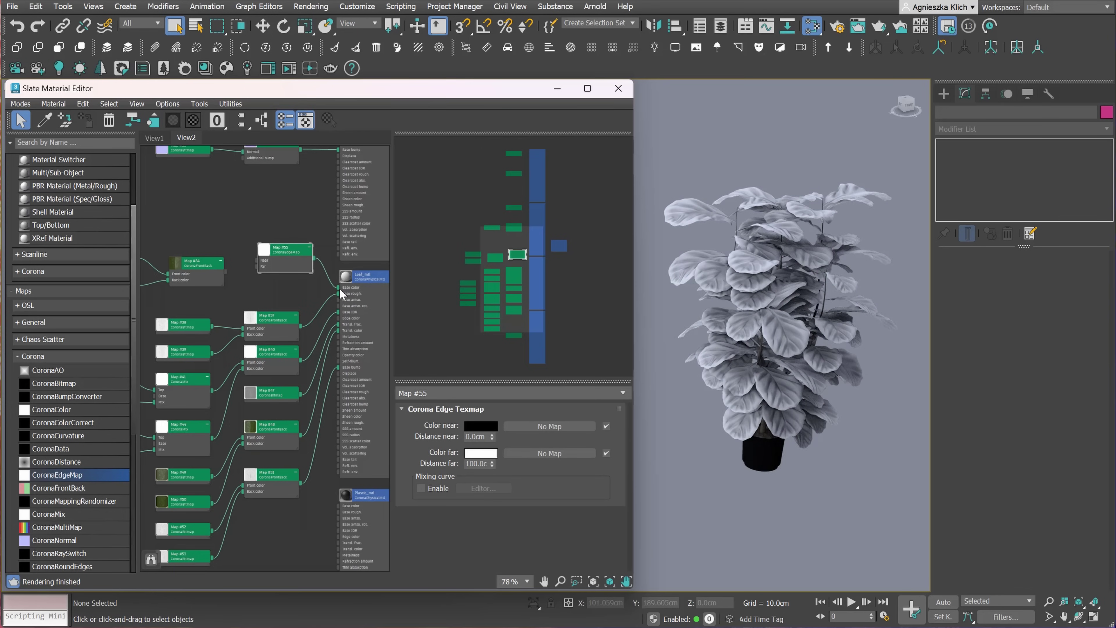
# Set the edge map's Distance far to 12 cm
pyautogui.moveTo(491, 464)
pyautogui.mouseDown()
pyautogui.moveTo(489, 520)
pyautogui.moveTo(477, 464)
pyautogui.mouseUp()
pyautogui.doubleClick(477, 463)
pyautogui.write('12')
pyautogui.press('Return')
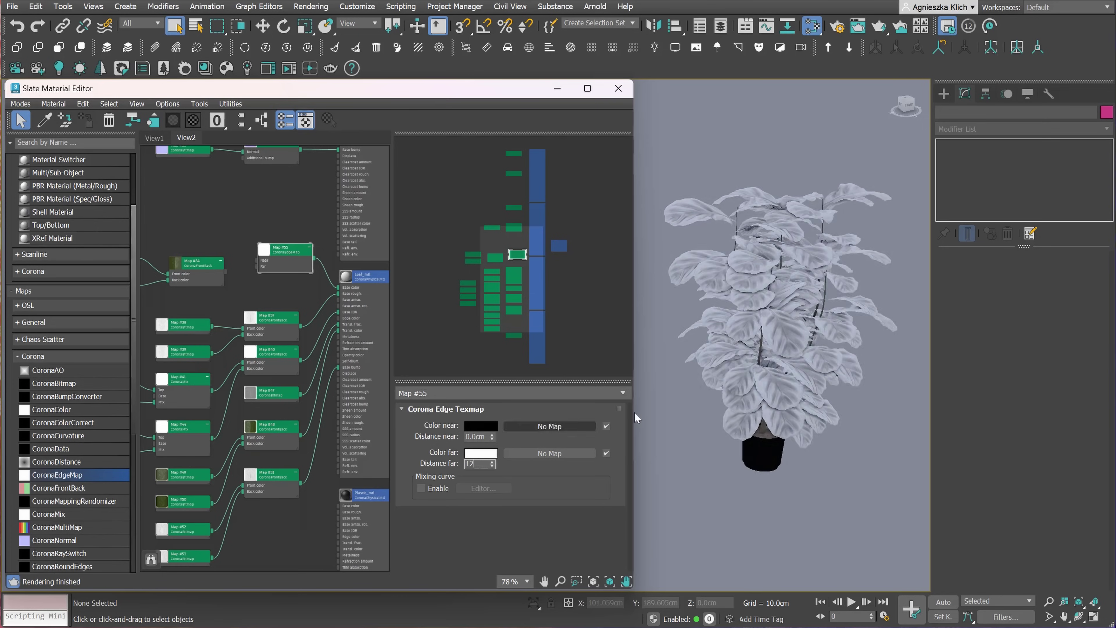
# Open the Corona interactive render preview and set the edge map's far distance to 15 cm
pyautogui.rightClick(633, 366)
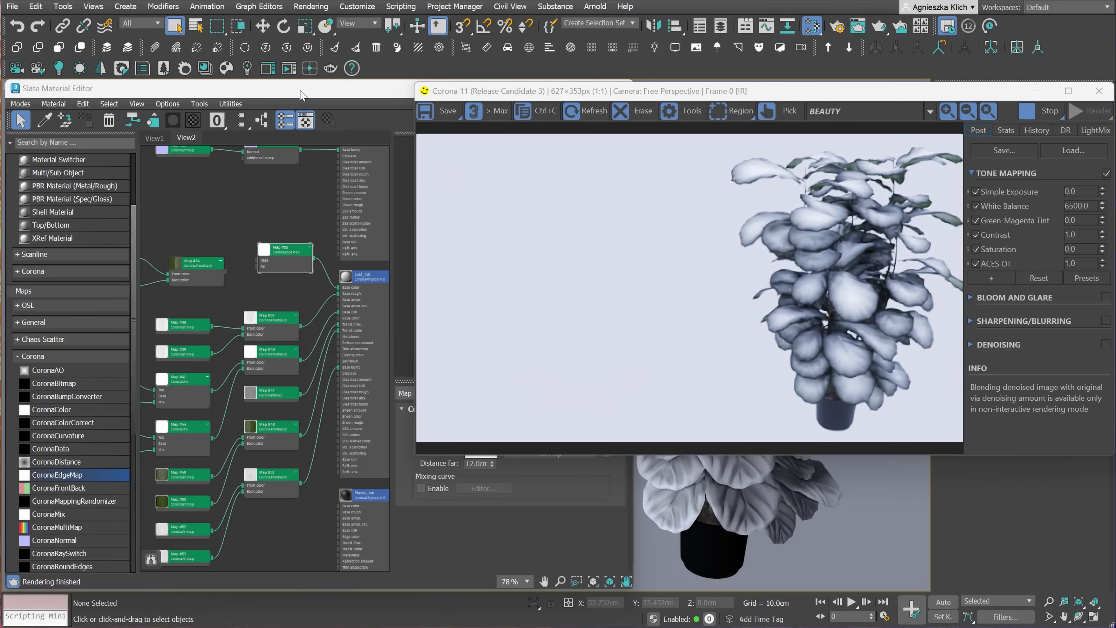
pyautogui.click(301, 97)
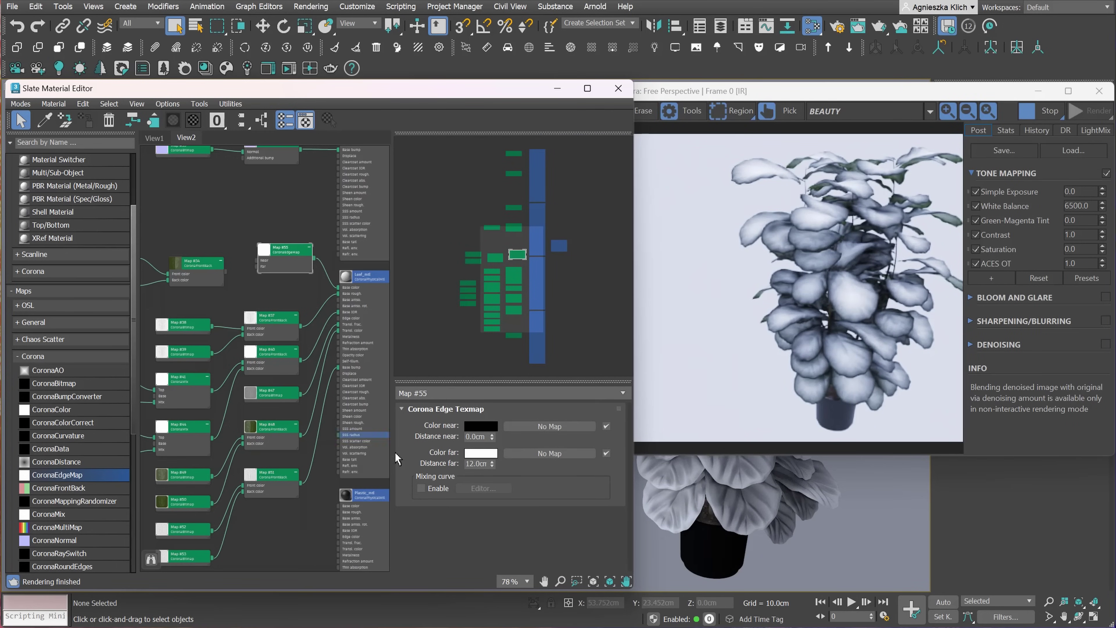
pyautogui.doubleClick(480, 465)
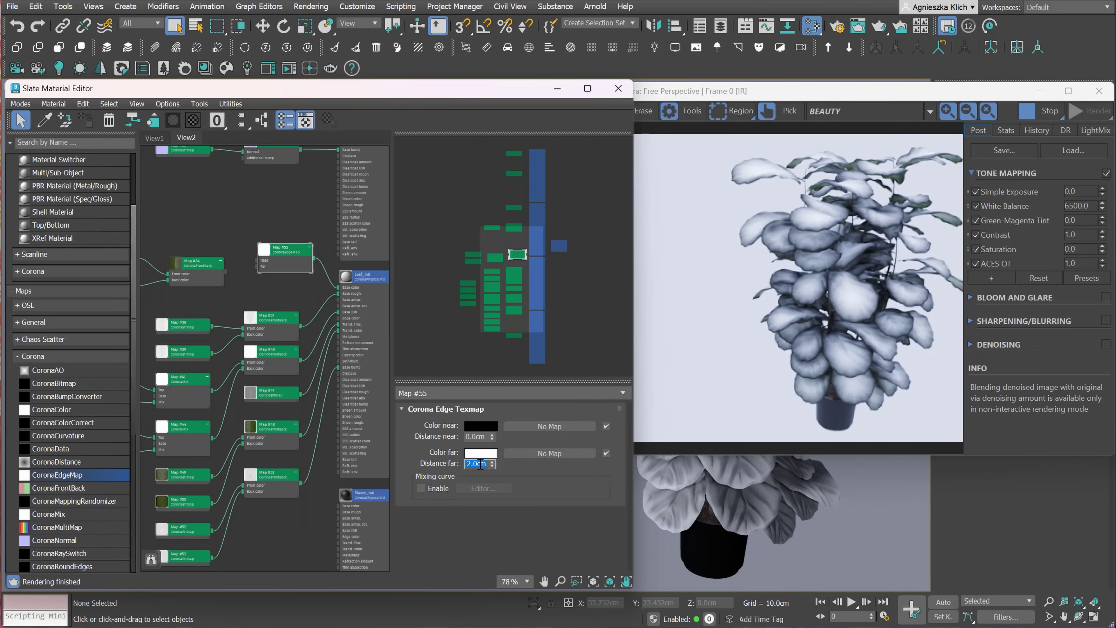
pyautogui.write('1')
pyautogui.press('Return')
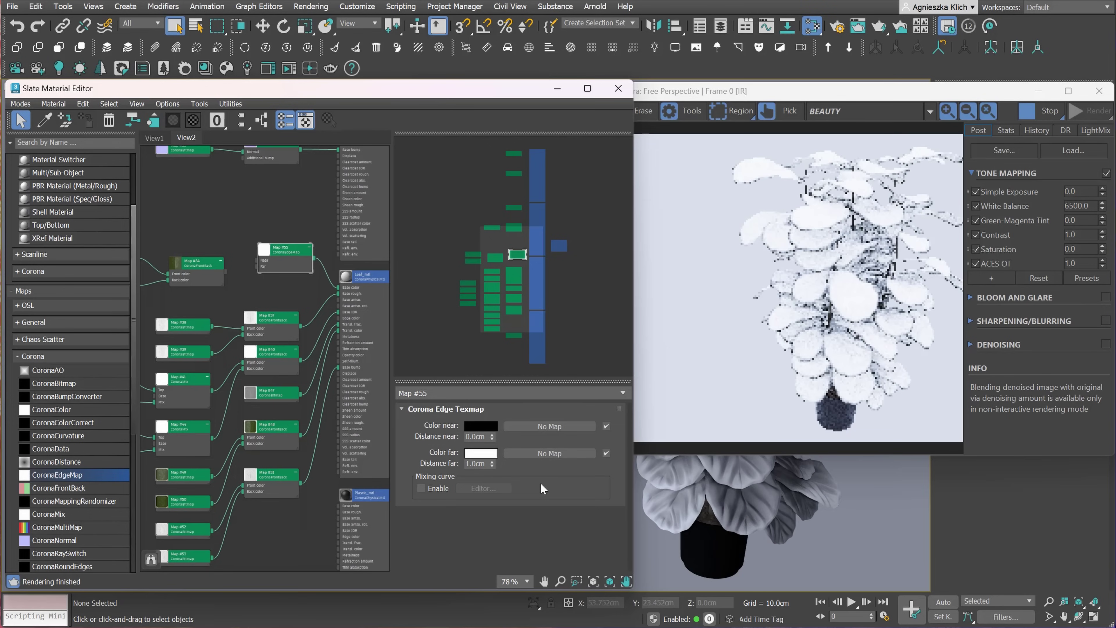
pyautogui.doubleClick(480, 464)
pyautogui.write('15')
pyautogui.press('Return')
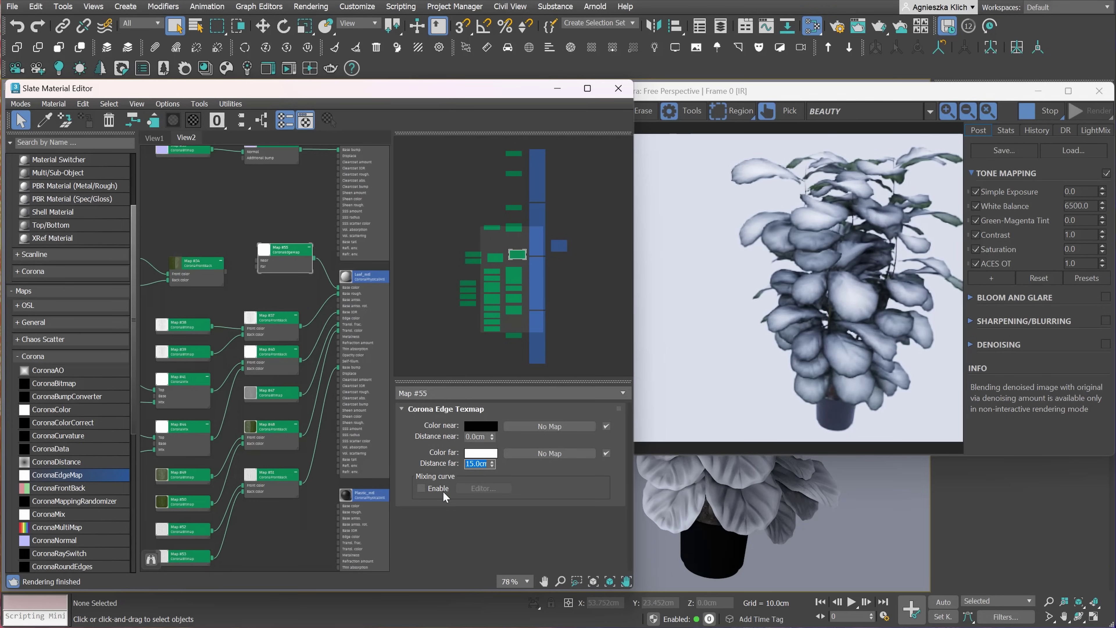
# Enable the edge map's mixing curve and bend it upward in the curve editor
pyautogui.click(420, 488)
pyautogui.click(469, 485)
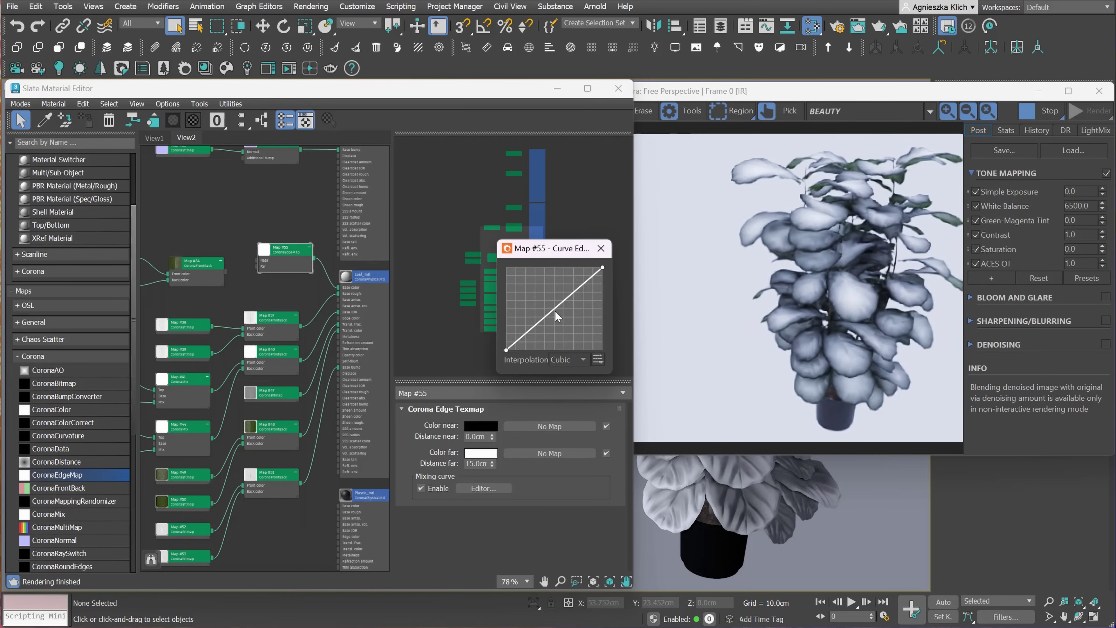
pyautogui.moveTo(555, 309)
pyautogui.mouseDown()
pyautogui.moveTo(563, 329)
pyautogui.moveTo(546, 299)
pyautogui.mouseUp()
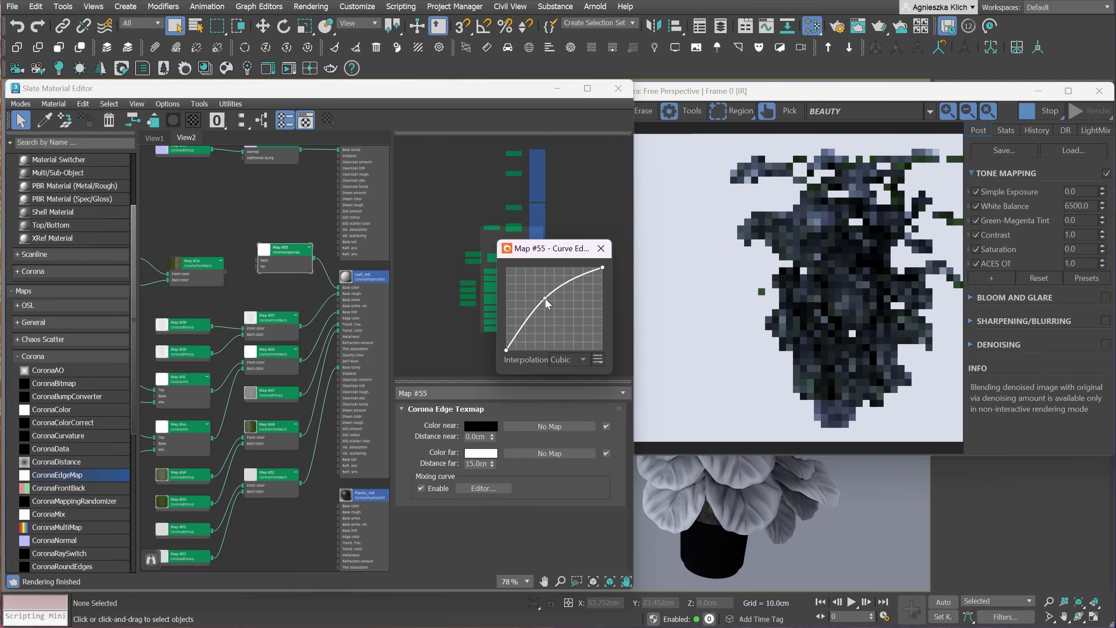
pyautogui.click(600, 249)
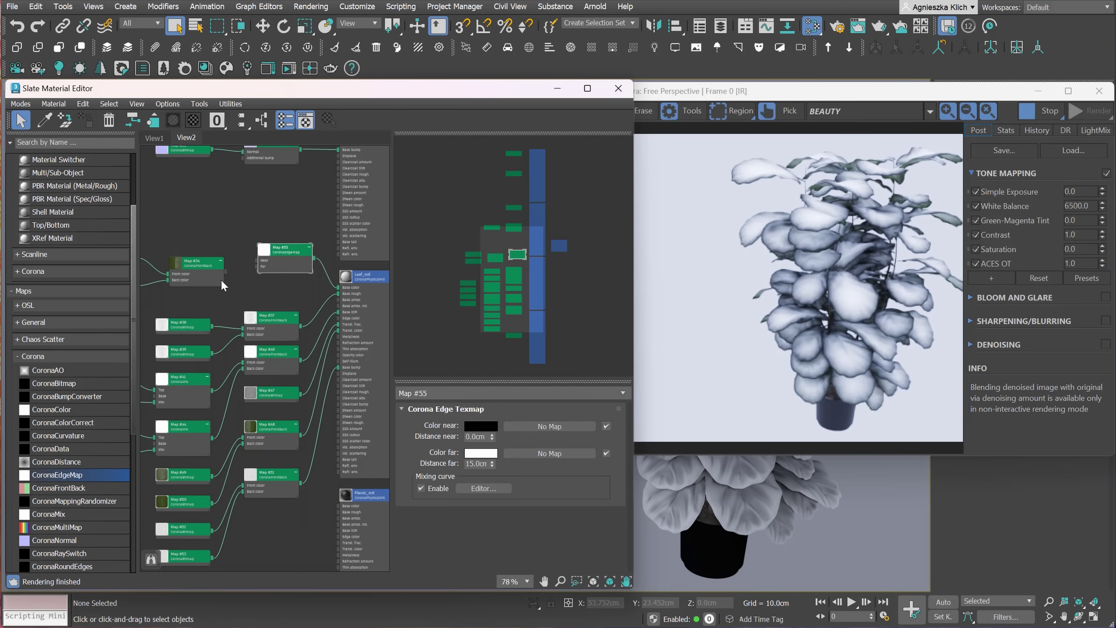
# Plug Map #34 into the edge map and feed it through a new Color Correction node
pyautogui.moveTo(256, 268); pyautogui.dragTo(256, 268)
pyautogui.moveTo(174, 260); pyautogui.dragTo(150, 260)
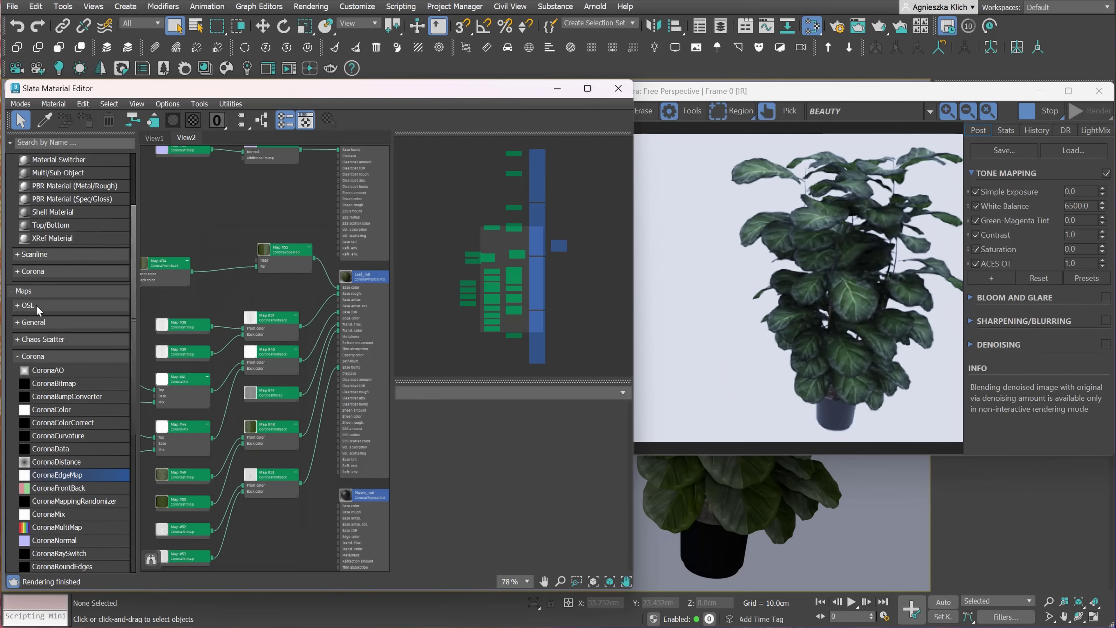
pyautogui.click(35, 322)
pyautogui.moveTo(57, 414); pyautogui.dragTo(200, 220)
pyautogui.moveTo(192, 271); pyautogui.dragTo(197, 235)
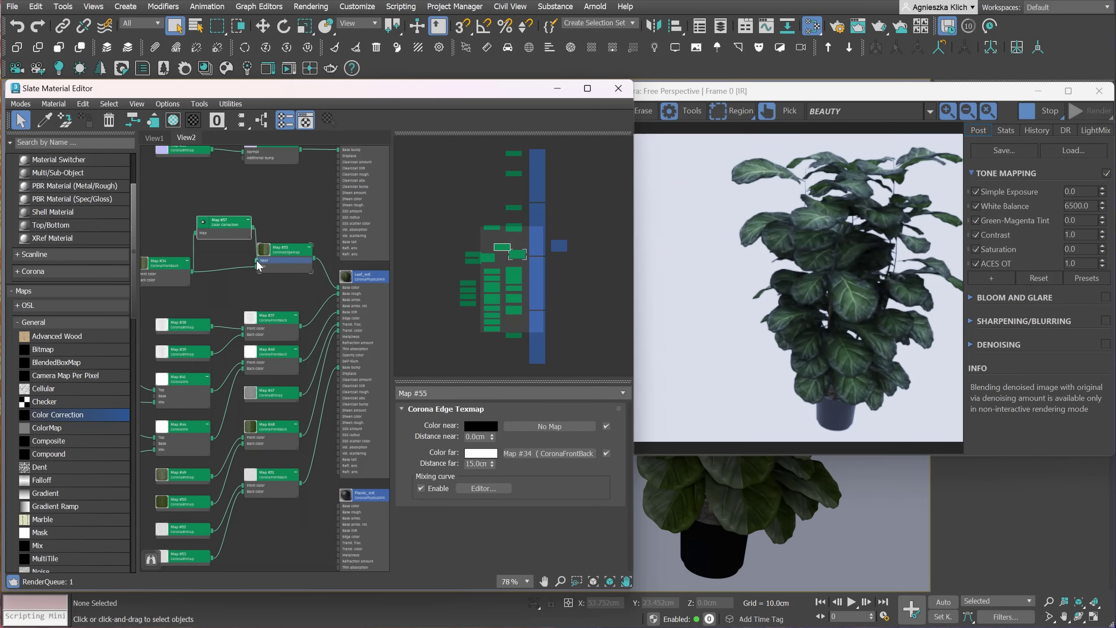
pyautogui.moveTo(509, 380); pyautogui.dragTo(509, 225)
pyautogui.moveTo(500, 400); pyautogui.dragTo(496, 395)
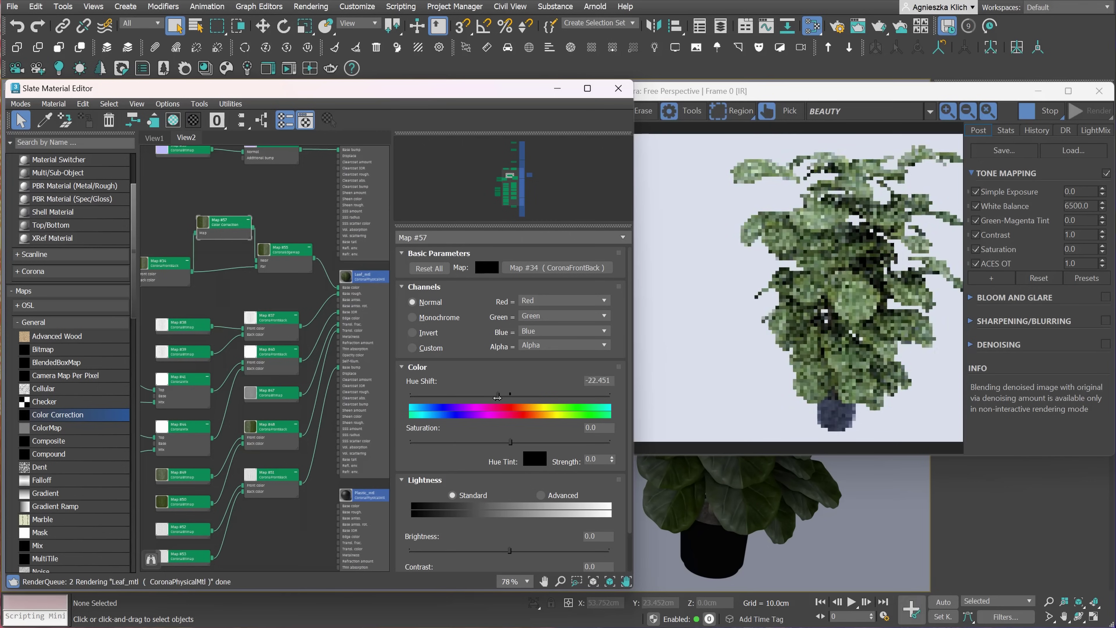
pyautogui.scroll(-1, 509, 488)
pyautogui.moveTo(510, 504); pyautogui.dragTo(507, 505)
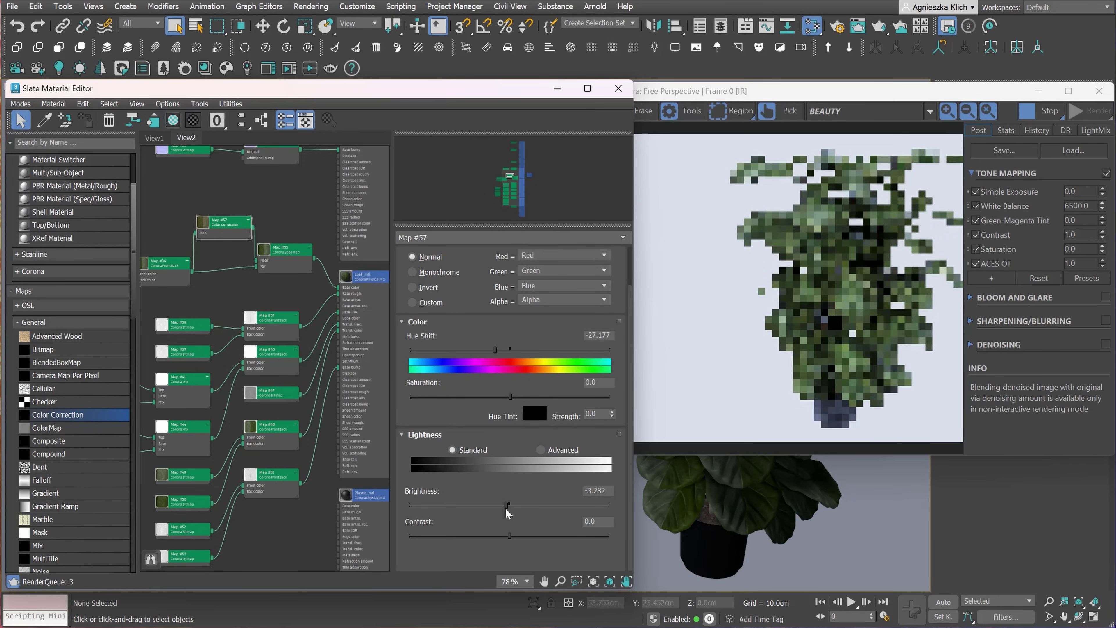
# Set the edge map's far distance to 8 and wire it into Leaf_mtl's Base color
pyautogui.doubleClick(290, 253)
pyautogui.click(482, 310)
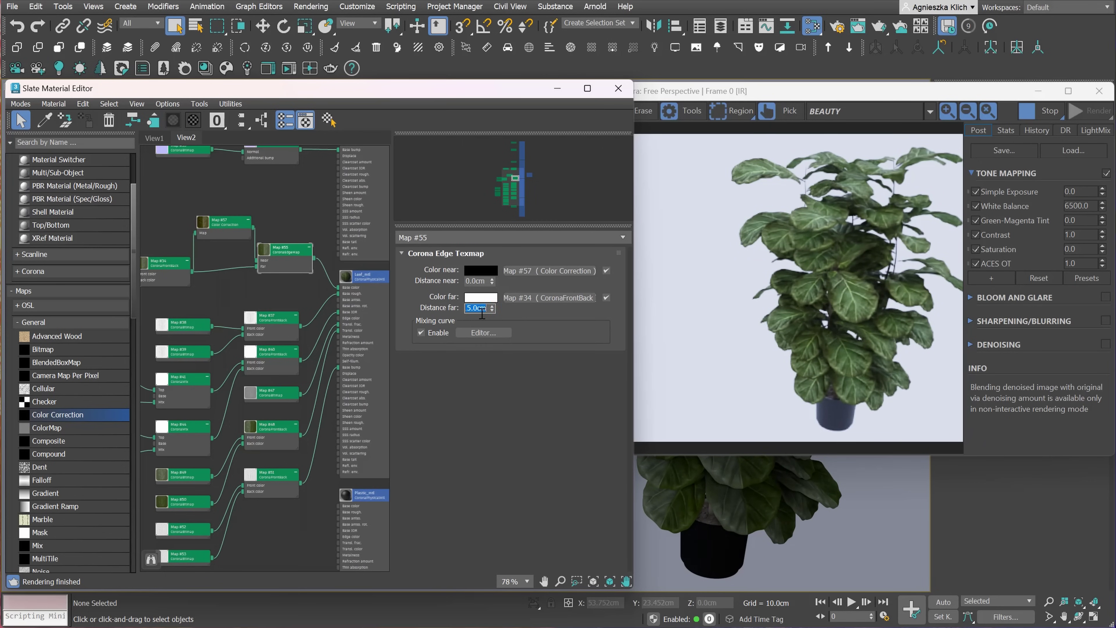
pyautogui.write('8')
pyautogui.press('Return')
pyautogui.moveTo(325, 289); pyautogui.dragTo(337, 288)
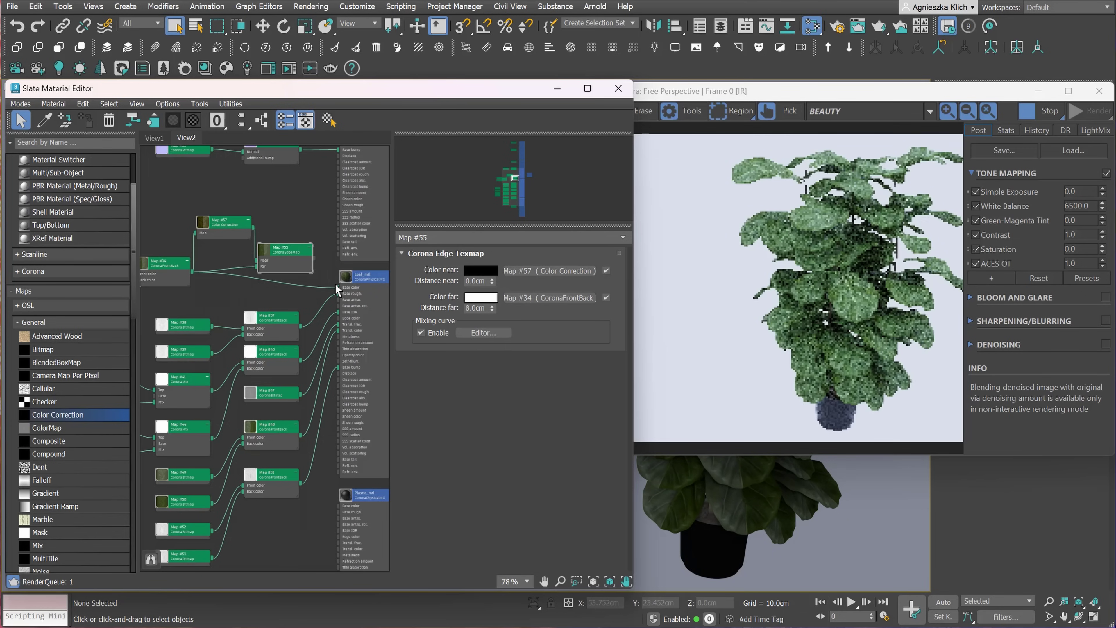
pyautogui.moveTo(313, 257); pyautogui.dragTo(339, 292)
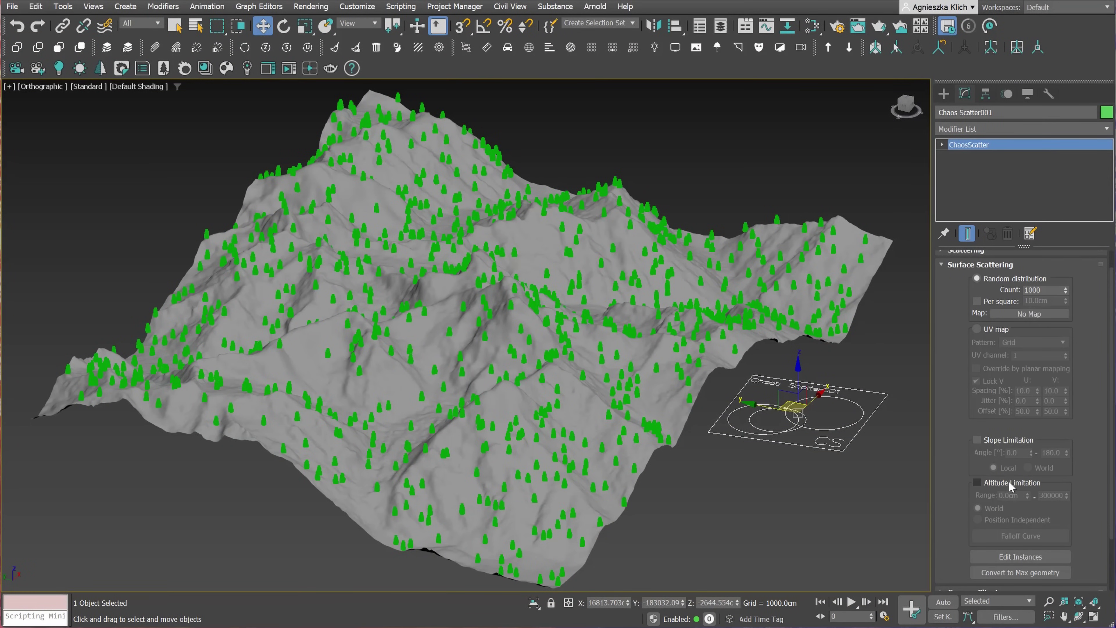
# Enable Altitude Limitation, raise the upper range value, and lower the falloff curve's starting point
pyautogui.click(1008, 481)
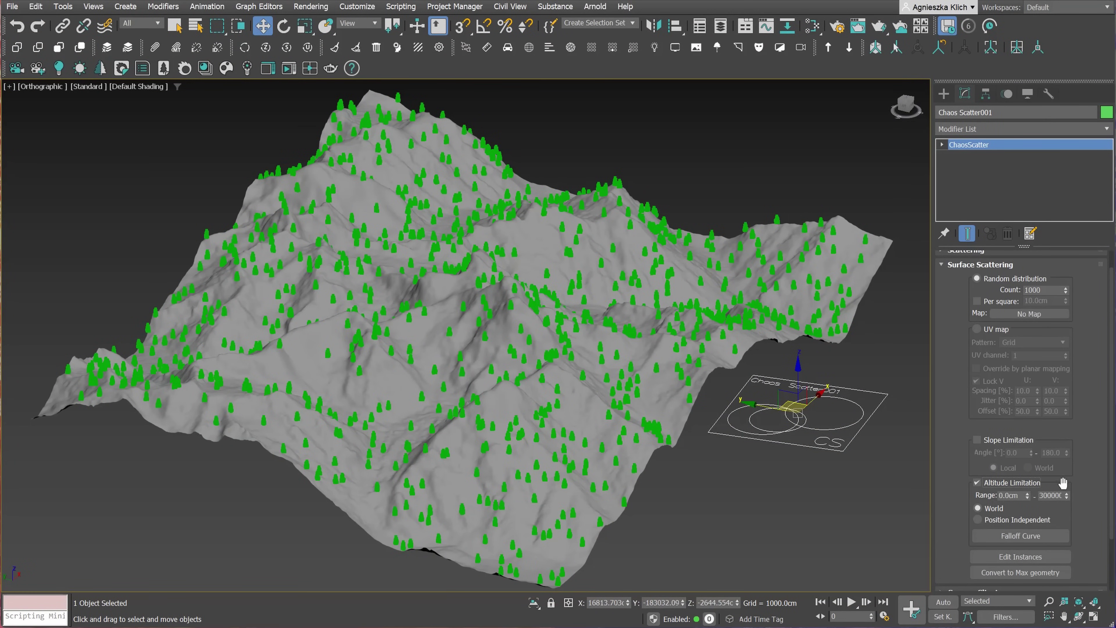
pyautogui.doubleClick(1054, 496)
pyautogui.write('2')
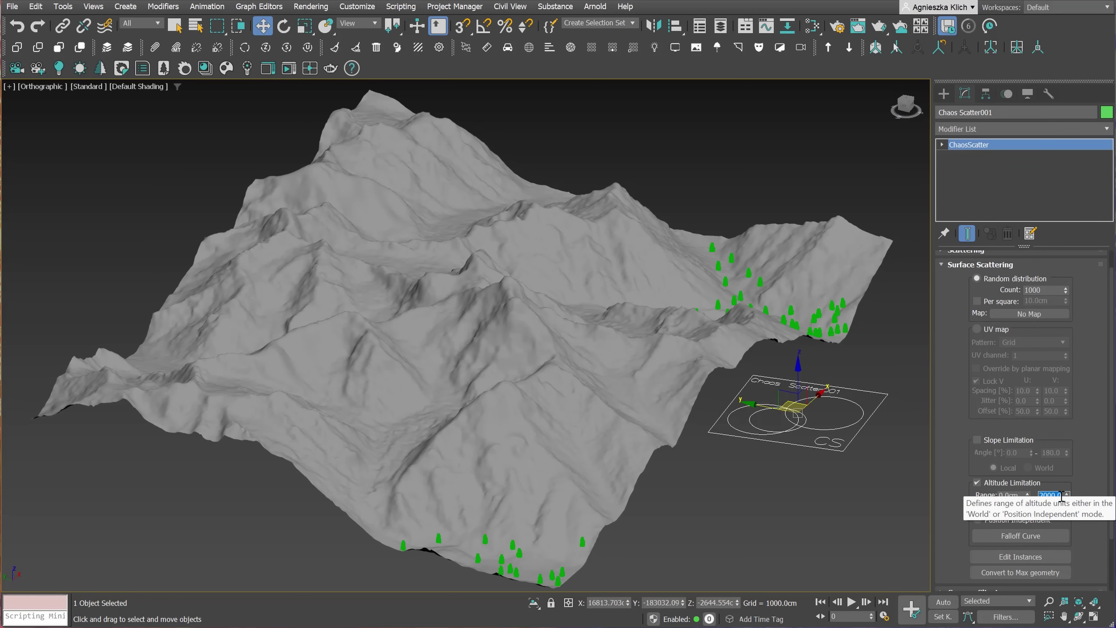
pyautogui.click(1047, 495)
pyautogui.write('0')
pyautogui.press('Return')
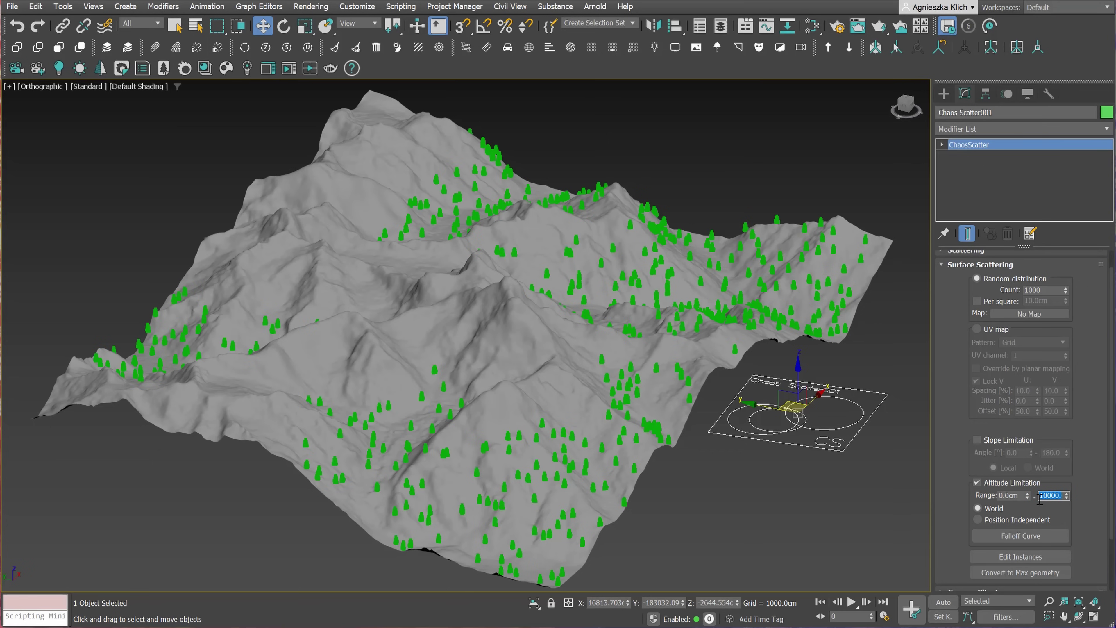
pyautogui.click(1020, 536)
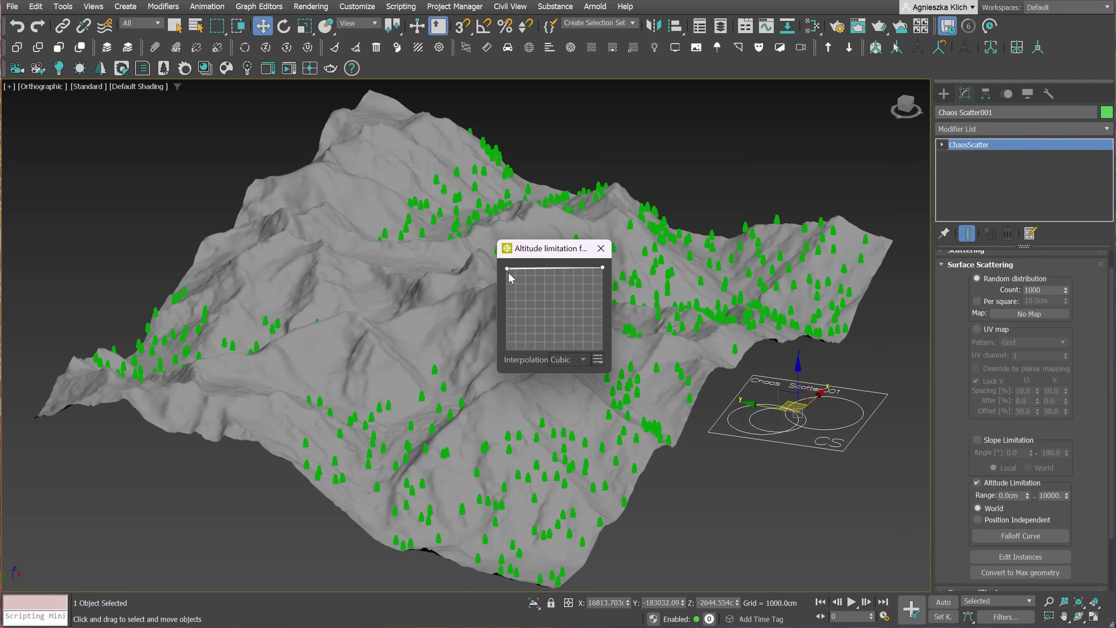
pyautogui.moveTo(502, 338); pyautogui.dragTo(523, 347)
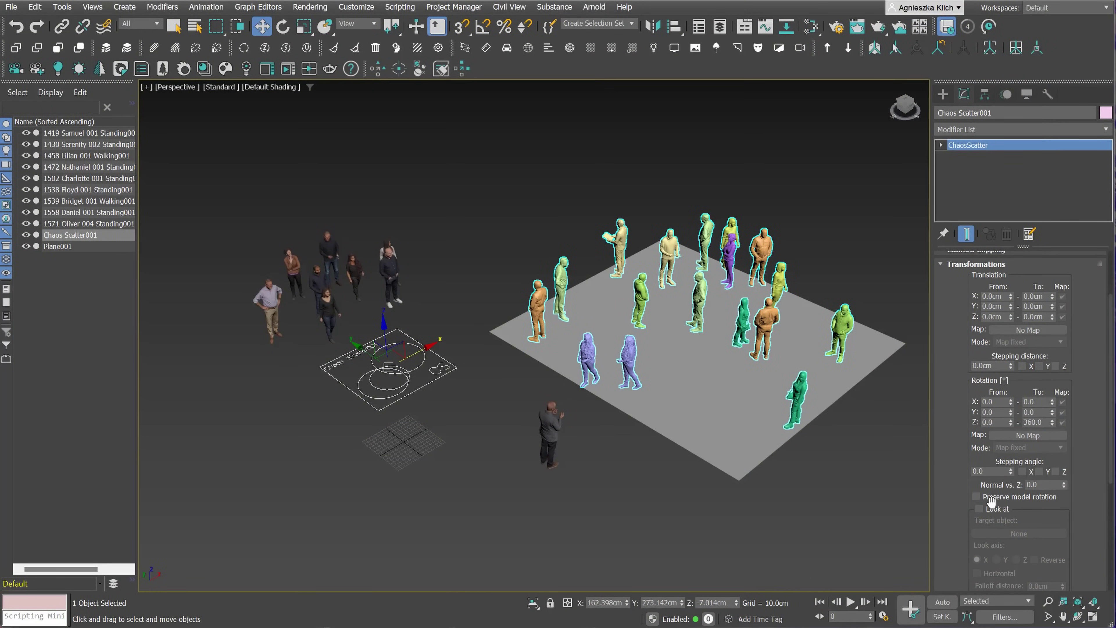
# Enable Look at with the standing man as target, Y look axis, reversed
pyautogui.click(988, 508)
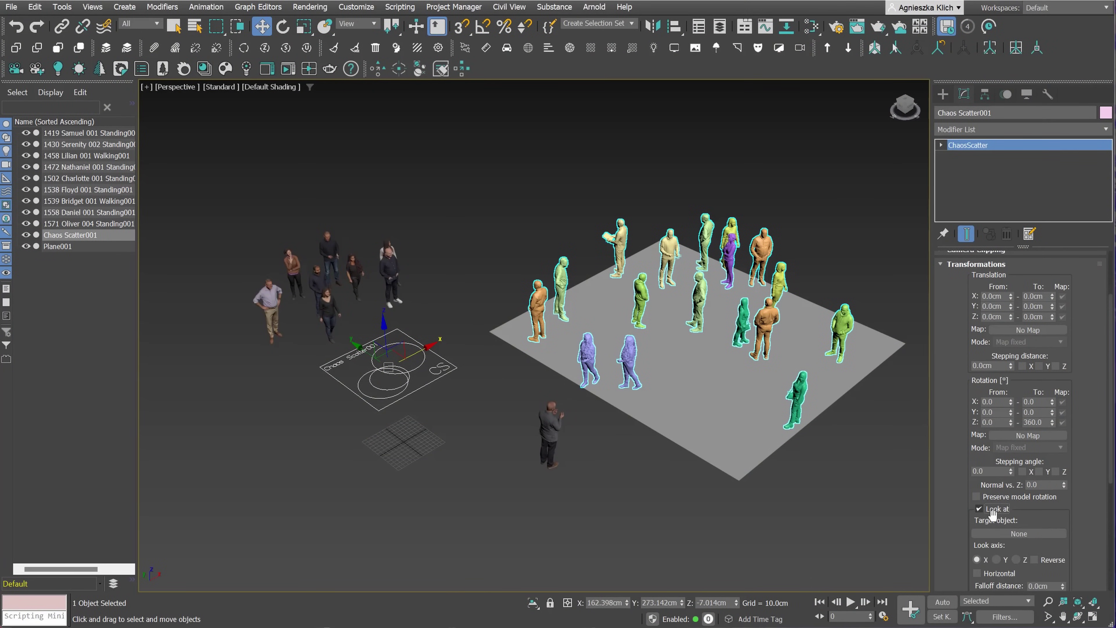
pyautogui.click(544, 428)
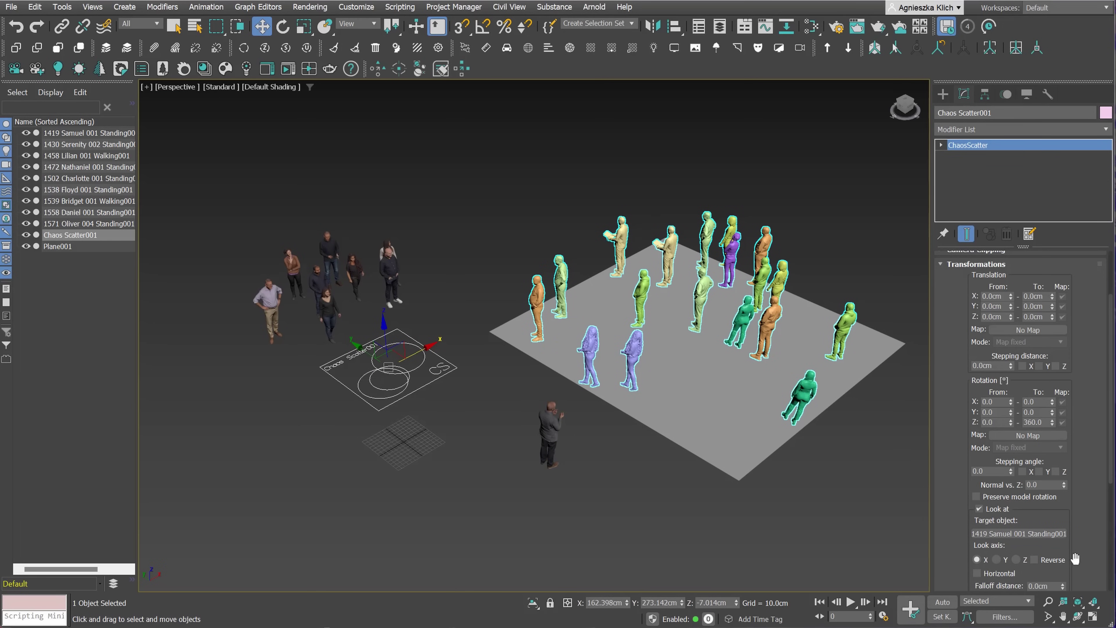
pyautogui.click(998, 559)
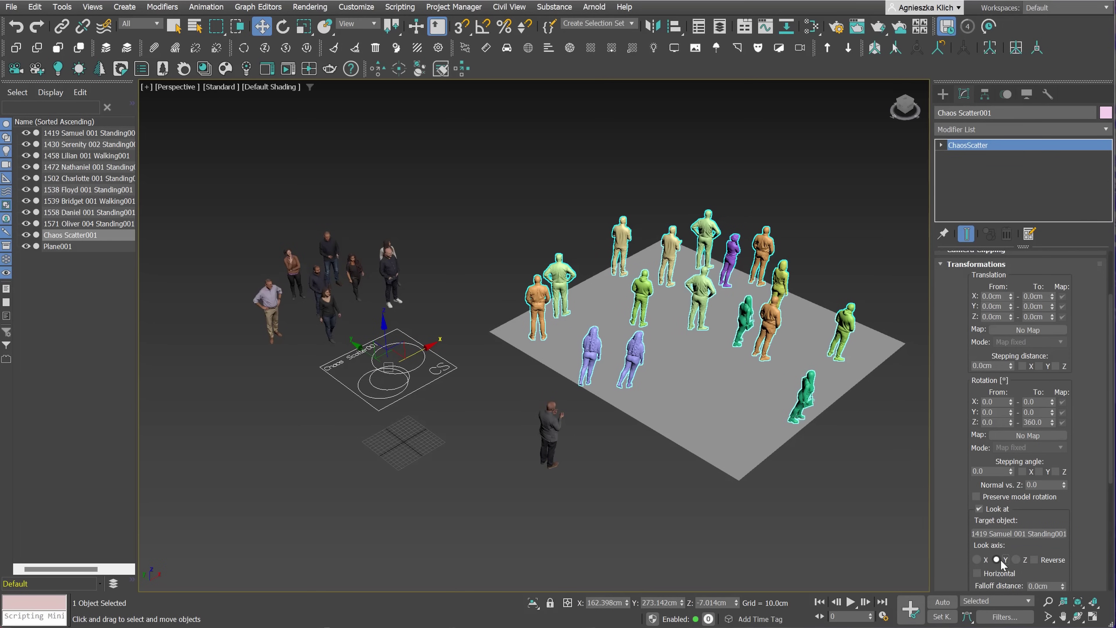
pyautogui.click(1035, 560)
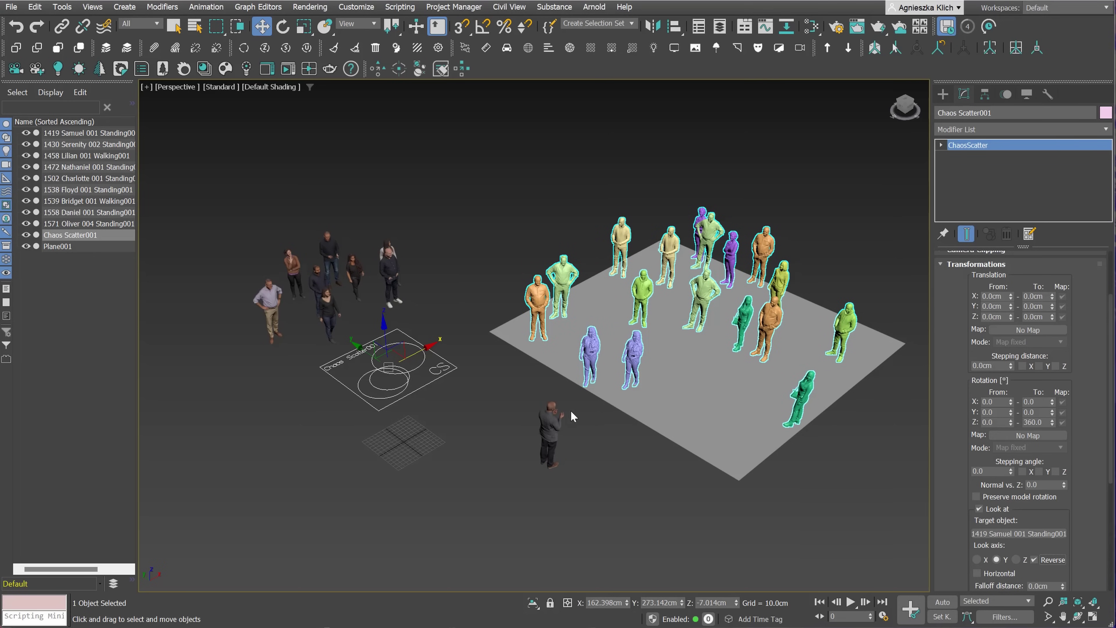
# Move the standing man down and right so the people follow, then reselect the scatter
pyautogui.click(551, 425)
pyautogui.moveTo(552, 426); pyautogui.dragTo(512, 470)
pyautogui.click(430, 382)
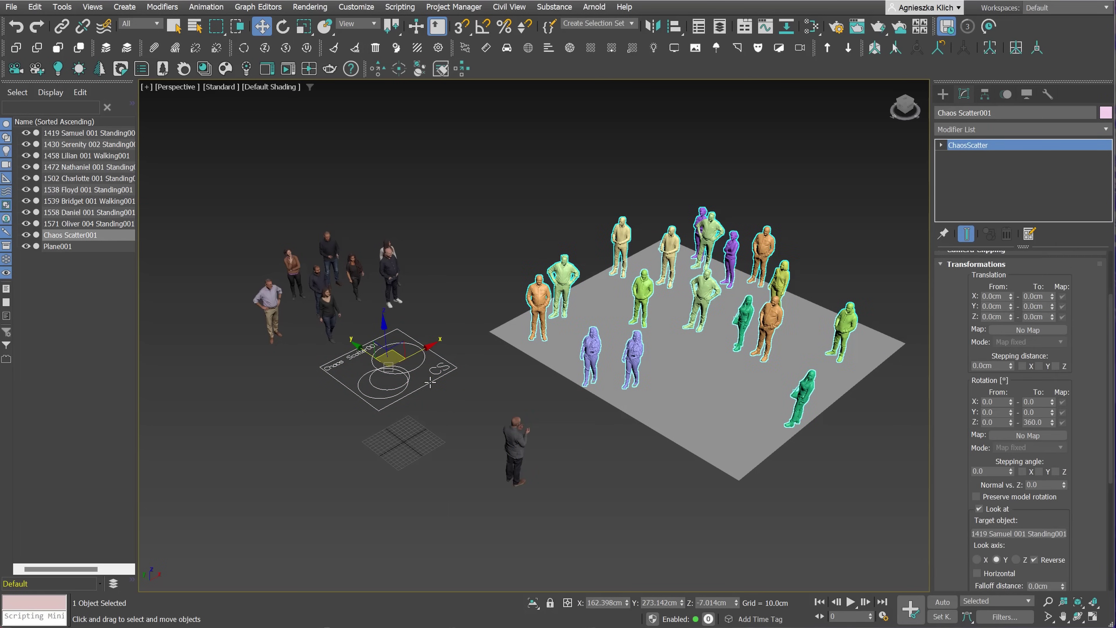
# Toggle Horizontal on and off and set the look-at falloff distance to 100 m
pyautogui.scroll(-3, 956, 519)
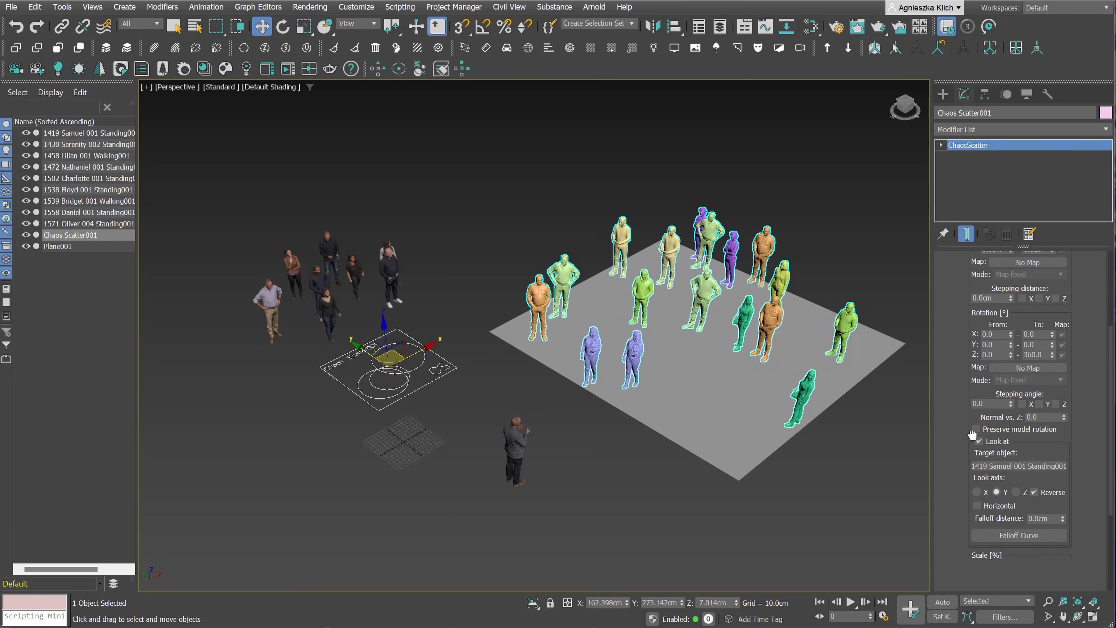
pyautogui.click(993, 486)
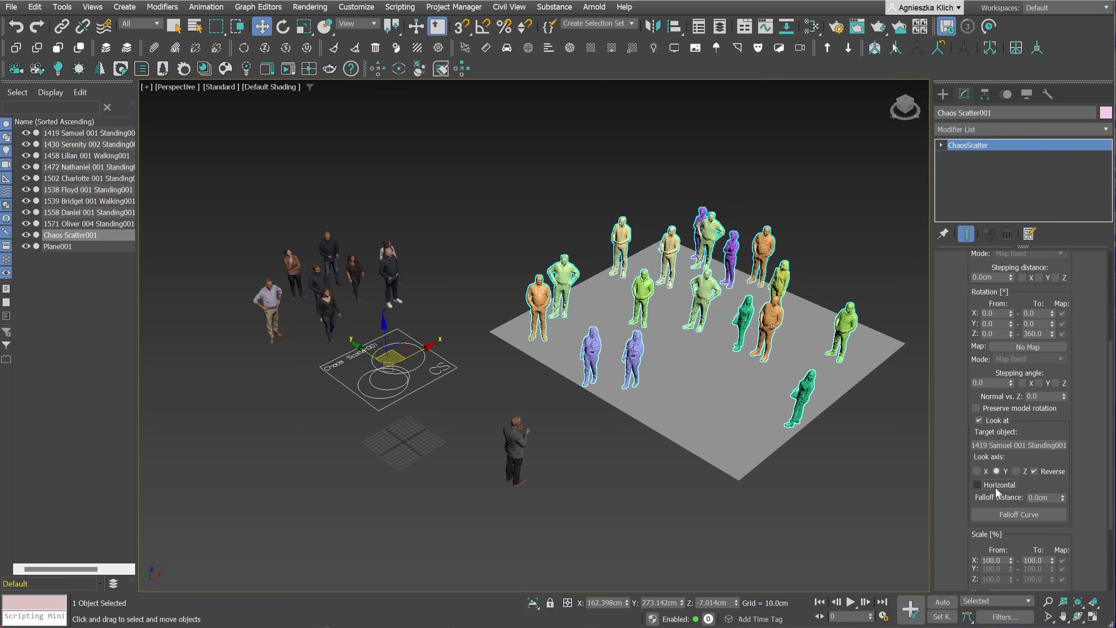
pyautogui.click(977, 484)
pyautogui.moveTo(1062, 497); pyautogui.dragTo(1063, 414)
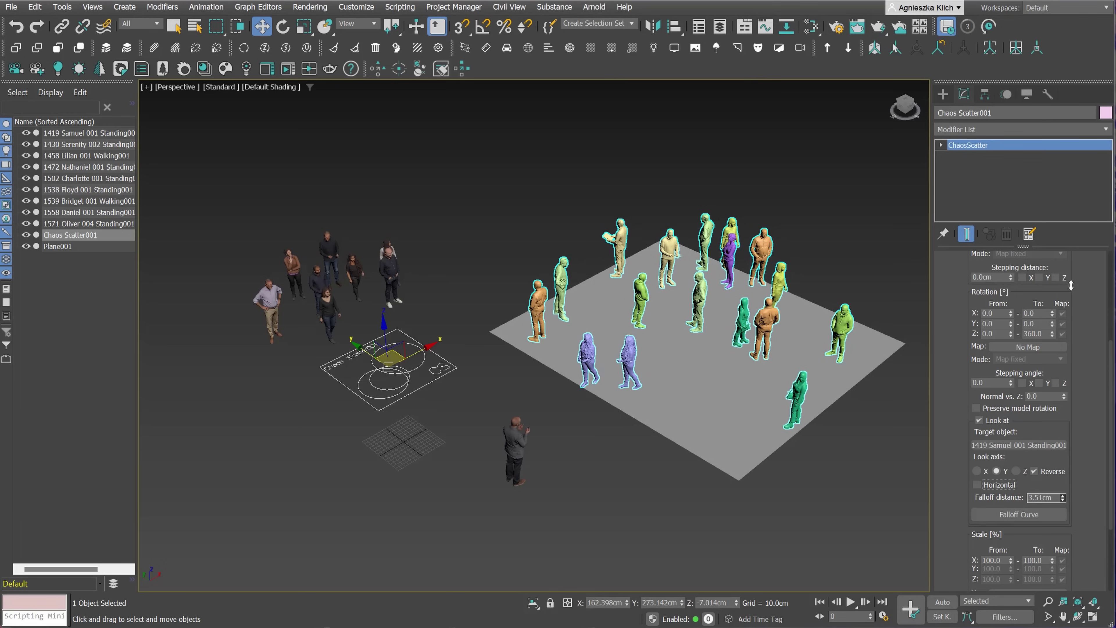
pyautogui.doubleClick(1043, 497)
pyautogui.write('10000')
pyautogui.press('Return')
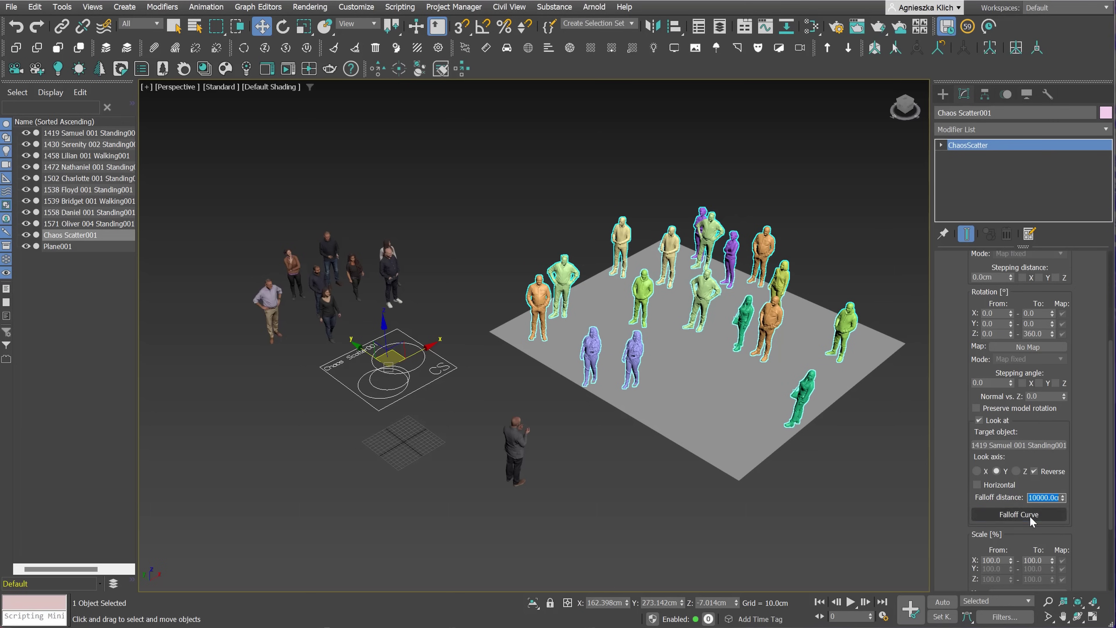
# Reshape the look-at falloff curve to start at the bottom and rise steeply
pyautogui.click(1028, 515)
pyautogui.moveTo(510, 267); pyautogui.dragTo(506, 350)
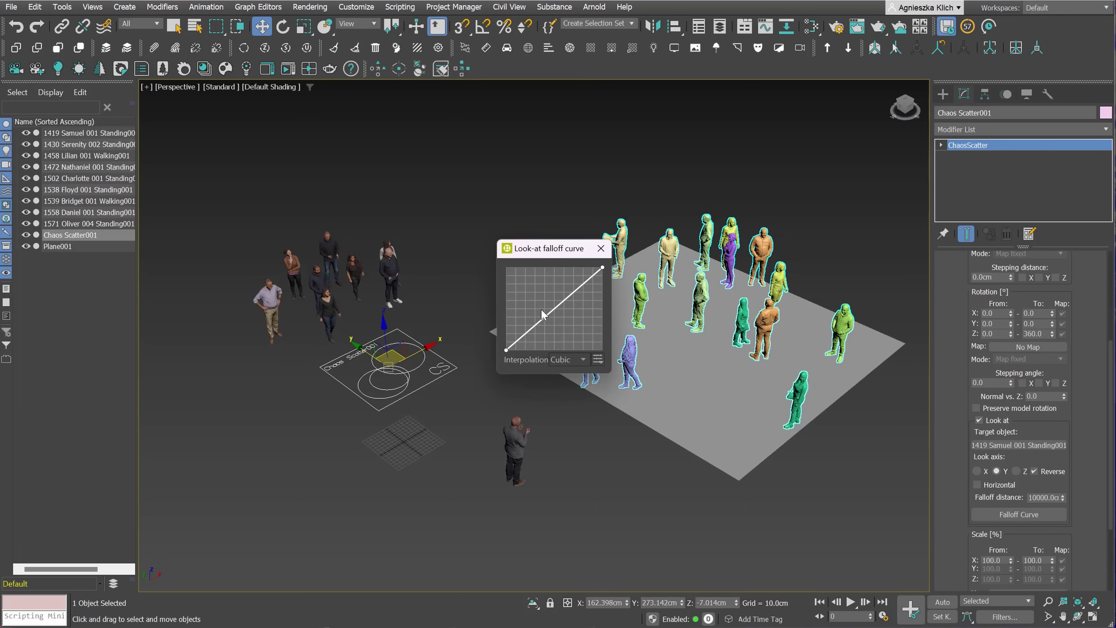
pyautogui.moveTo(541, 291); pyautogui.dragTo(521, 288)
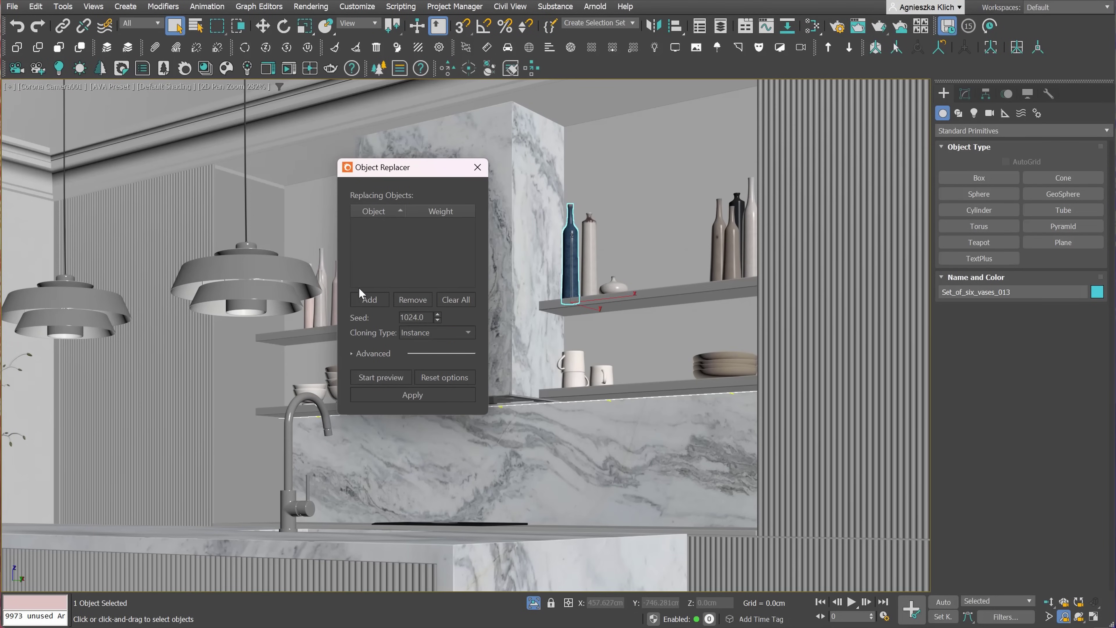
# Add the selected vase as a replacement, pick the shelf objects to replace, then preview and apply
pyautogui.click(375, 300)
pyautogui.click(445, 334)
pyautogui.click(593, 264)
pyautogui.keyDown('ctrl'); pyautogui.click(615, 287); pyautogui.keyUp('ctrl')
pyautogui.keyDown('ctrl'); pyautogui.click(719, 246); pyautogui.keyUp('ctrl')
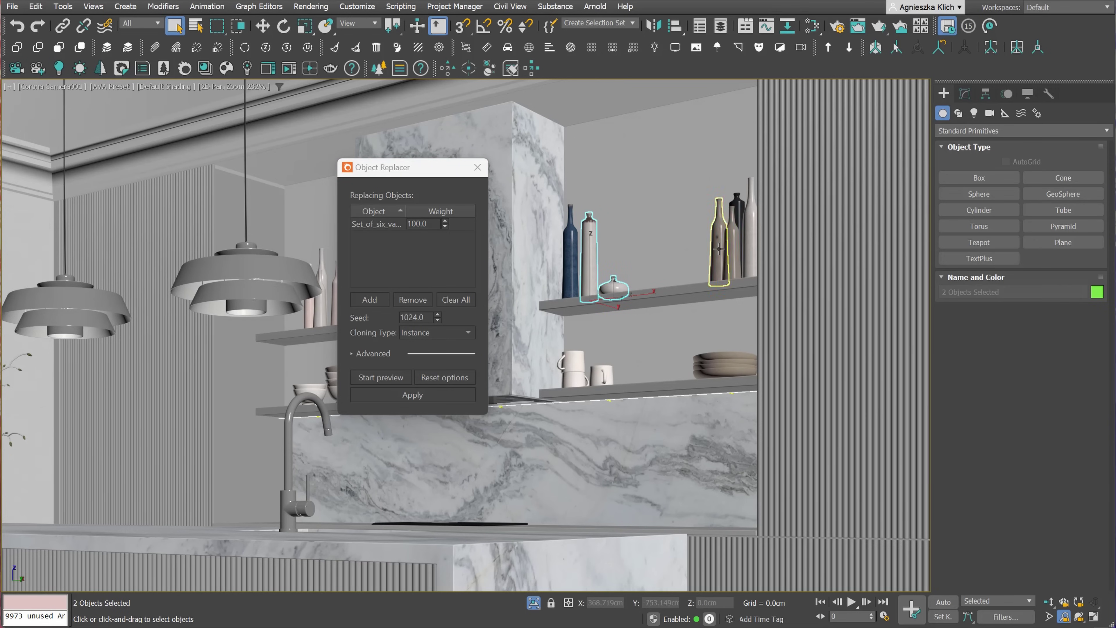
pyautogui.keyDown('ctrl'); pyautogui.click(732, 252); pyautogui.keyUp('ctrl')
pyautogui.click(381, 378)
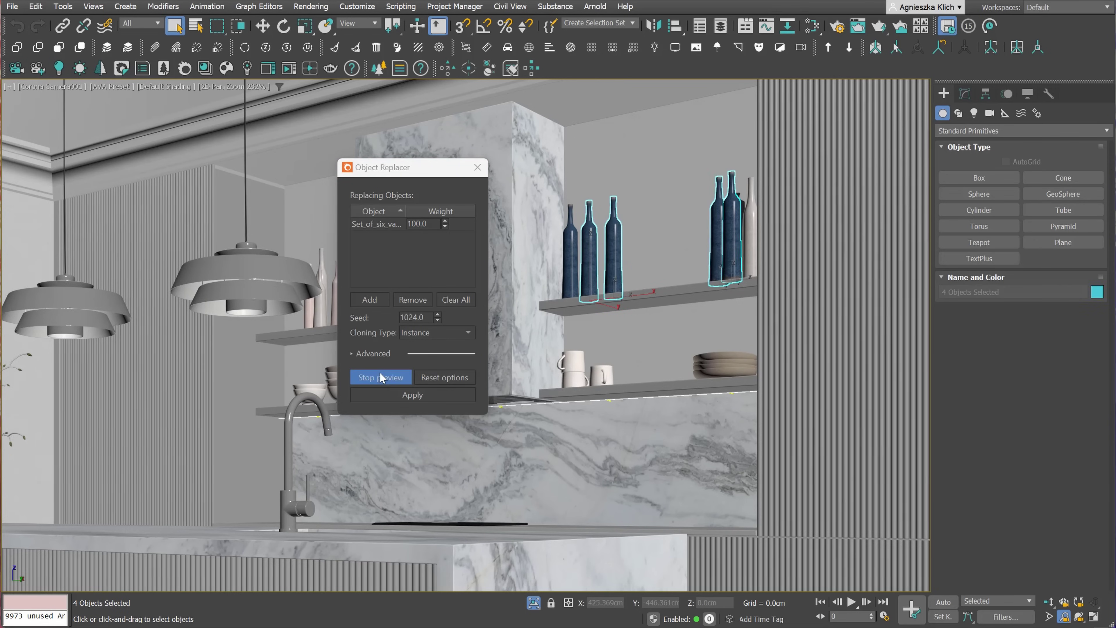
pyautogui.click(412, 395)
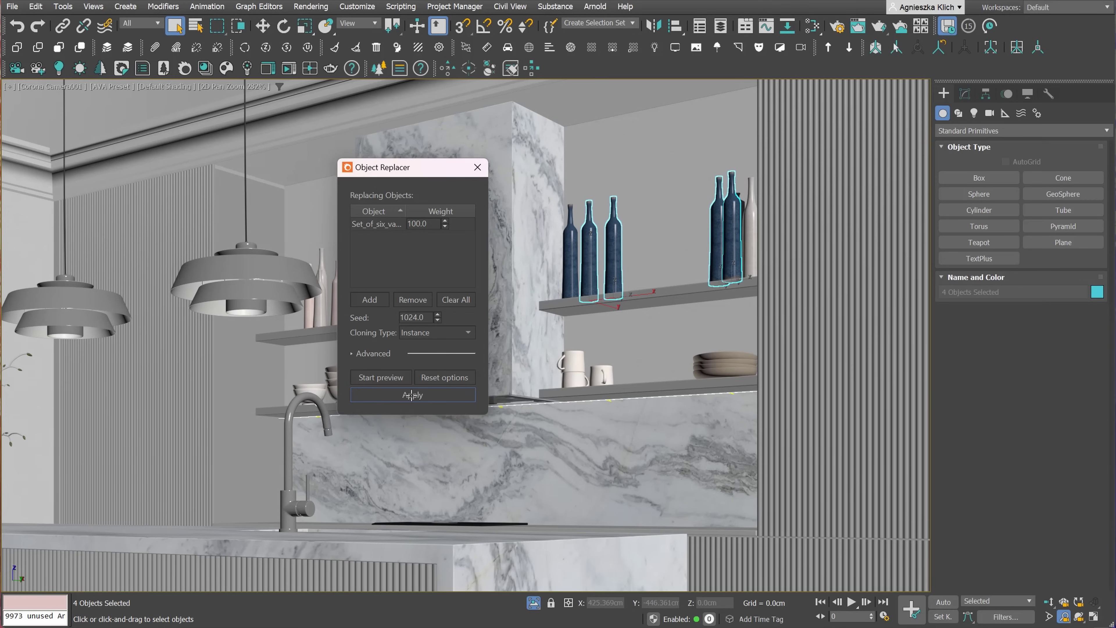
# Swap a blue bottle for the white vase, close Object Replacer, and select another bottle
pyautogui.click(751, 233)
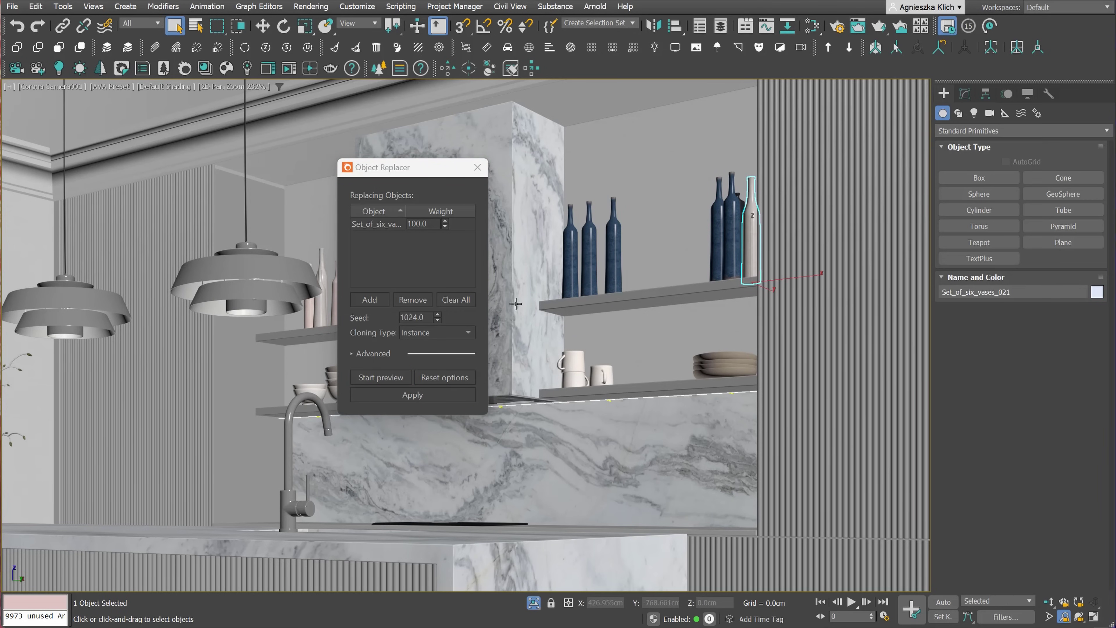
pyautogui.click(362, 301)
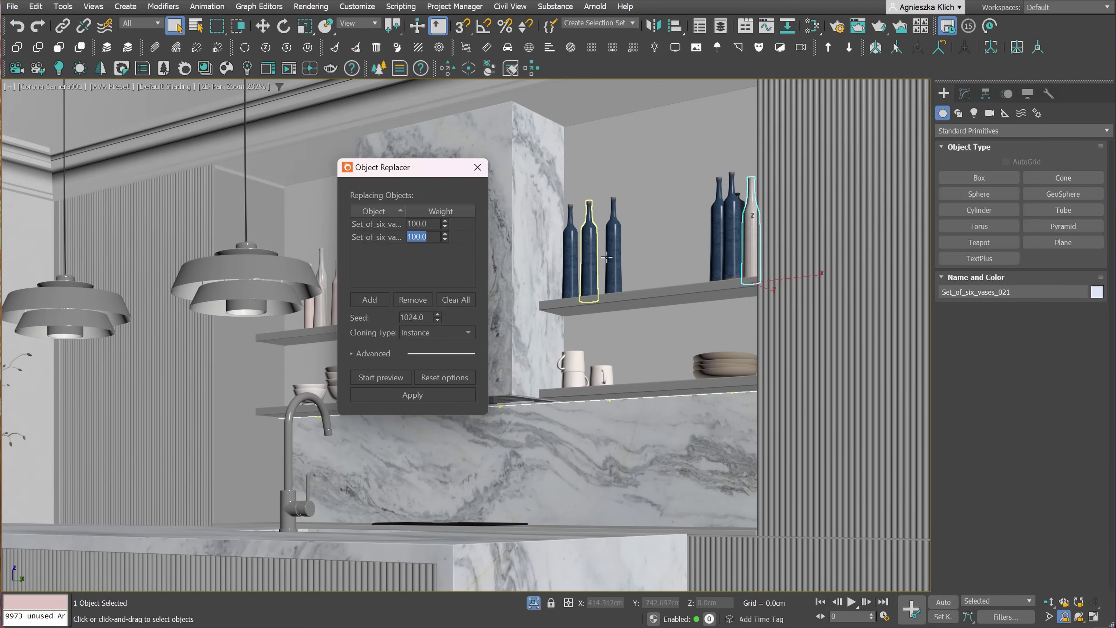
pyautogui.click(616, 254)
pyautogui.click(373, 376)
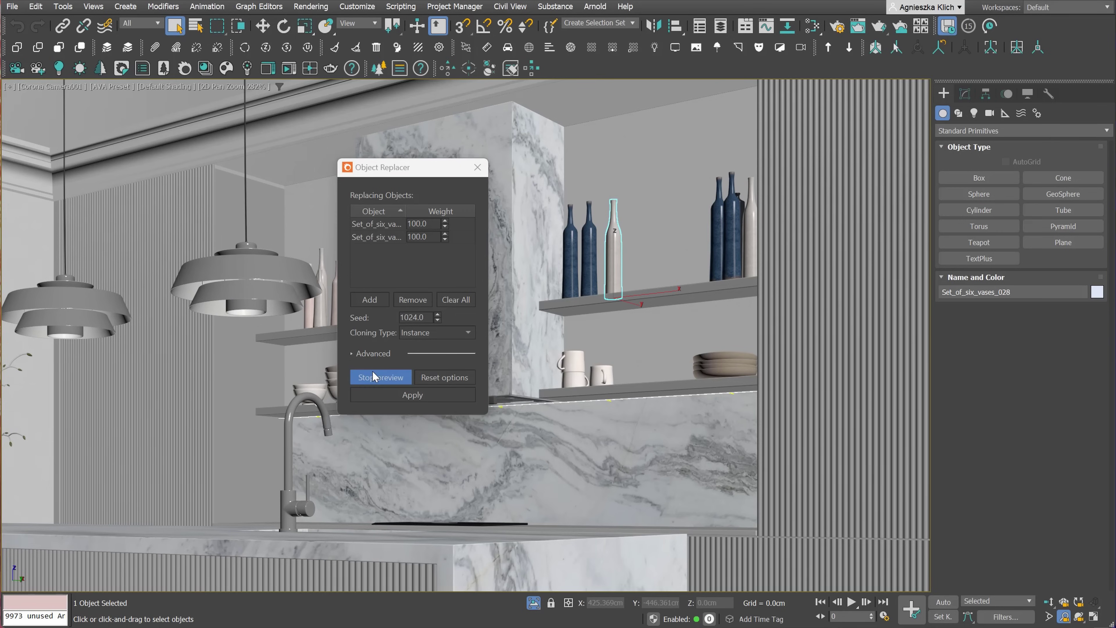
pyautogui.click(412, 394)
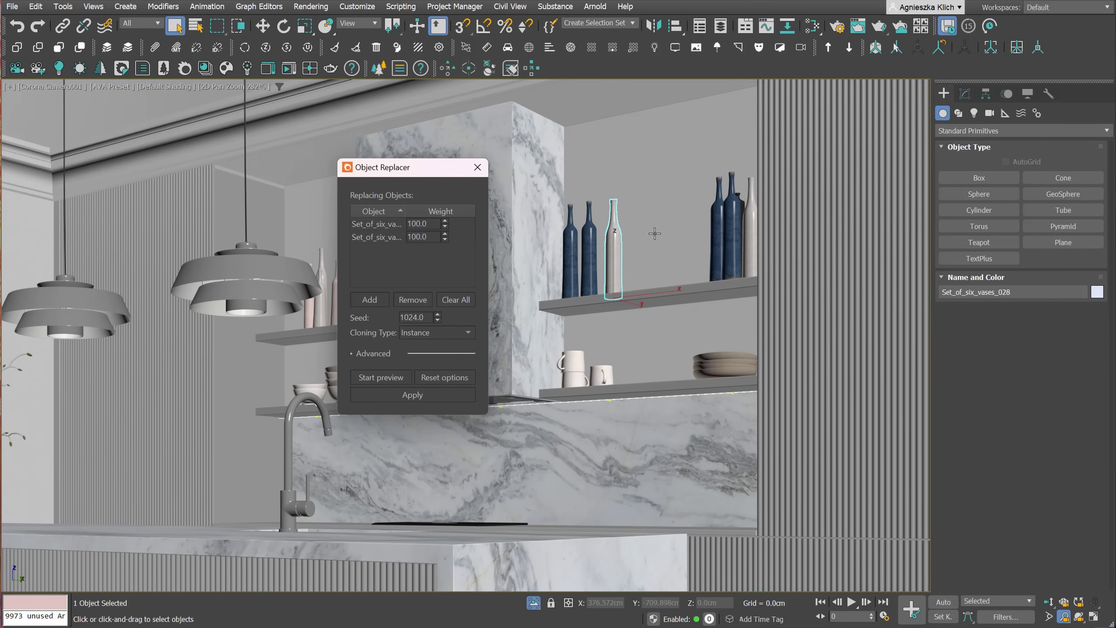
pyautogui.click(477, 167)
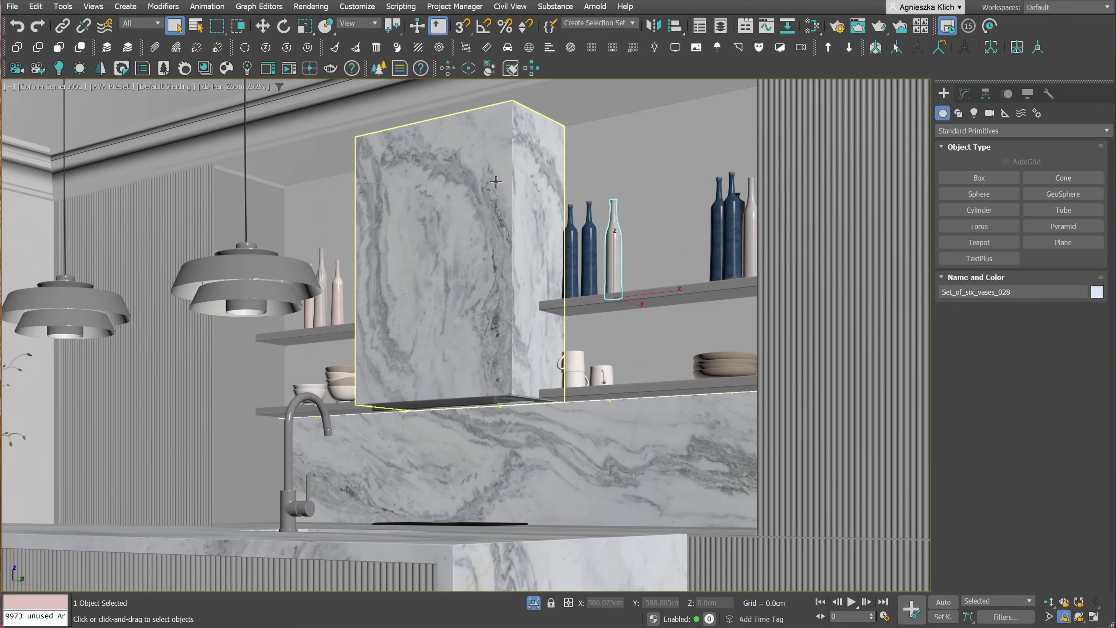
pyautogui.keyDown('ctrl'); pyautogui.click(575, 245); pyautogui.keyUp('ctrl')
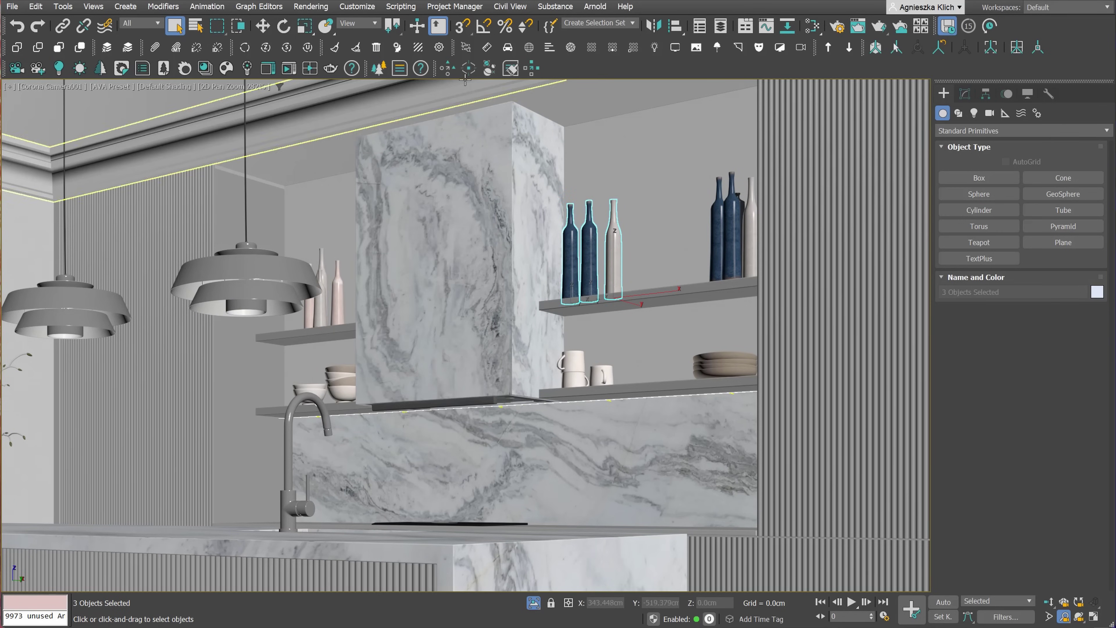
# Preview the bottles' pivot centred on X, Y and Z in Pivot Placer
pyautogui.click(469, 68)
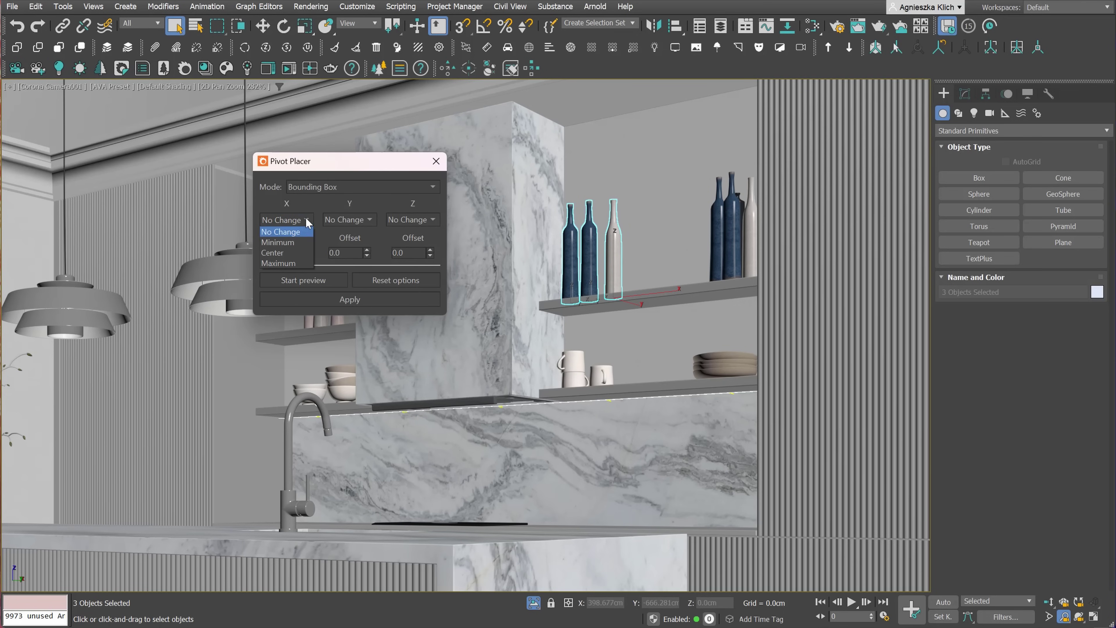
pyautogui.click(288, 252)
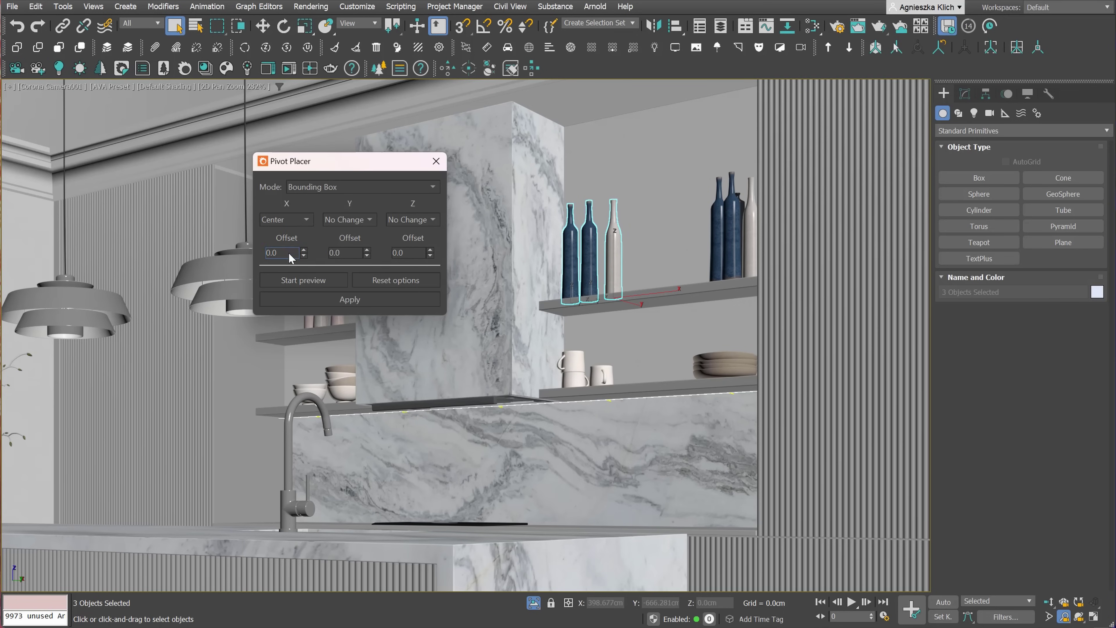
pyautogui.click(349, 219)
pyautogui.click(347, 253)
pyautogui.click(431, 219)
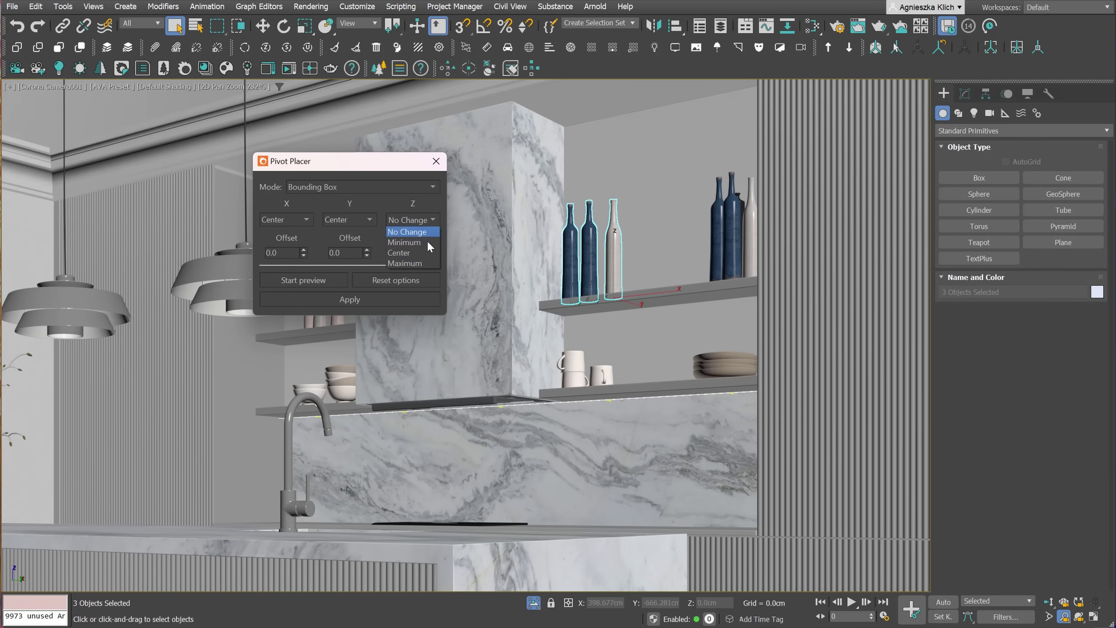
pyautogui.click(420, 249)
pyautogui.click(323, 284)
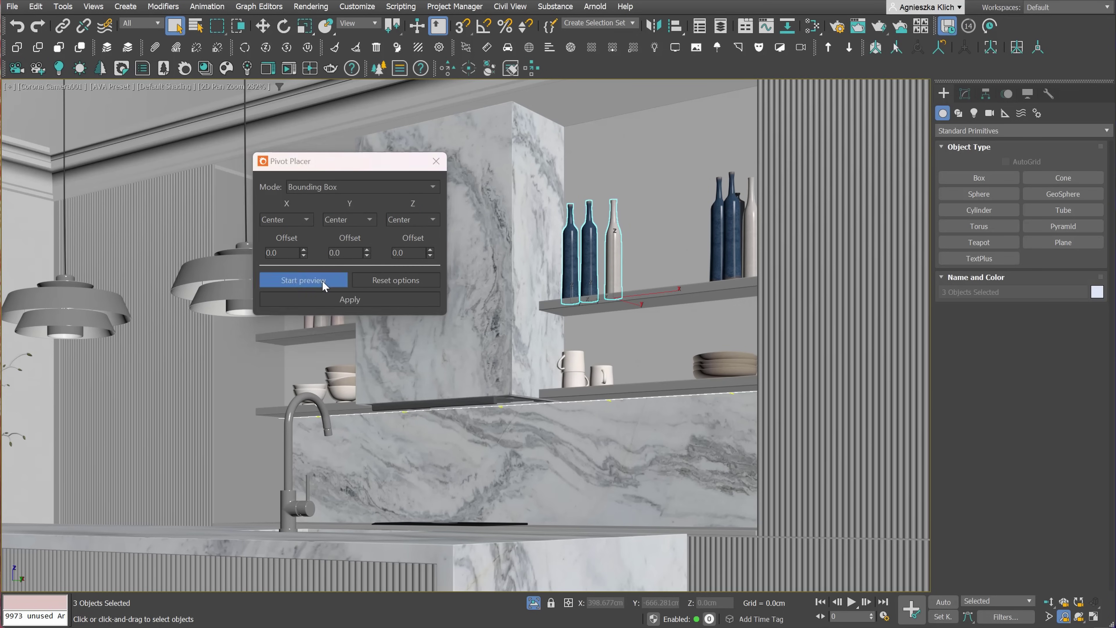
# Change the Y pivot to Maximum and adjust the Y offset value
pyautogui.click(368, 220)
pyautogui.click(352, 263)
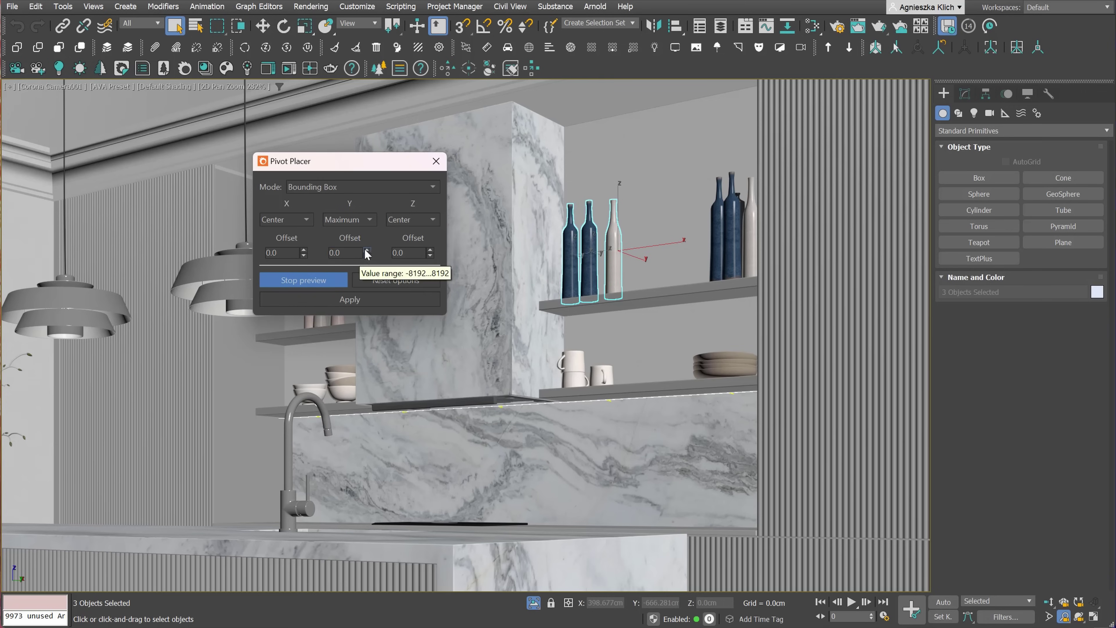
pyautogui.moveTo(365, 379); pyautogui.dragTo(366, 253)
pyautogui.doubleClick(338, 252)
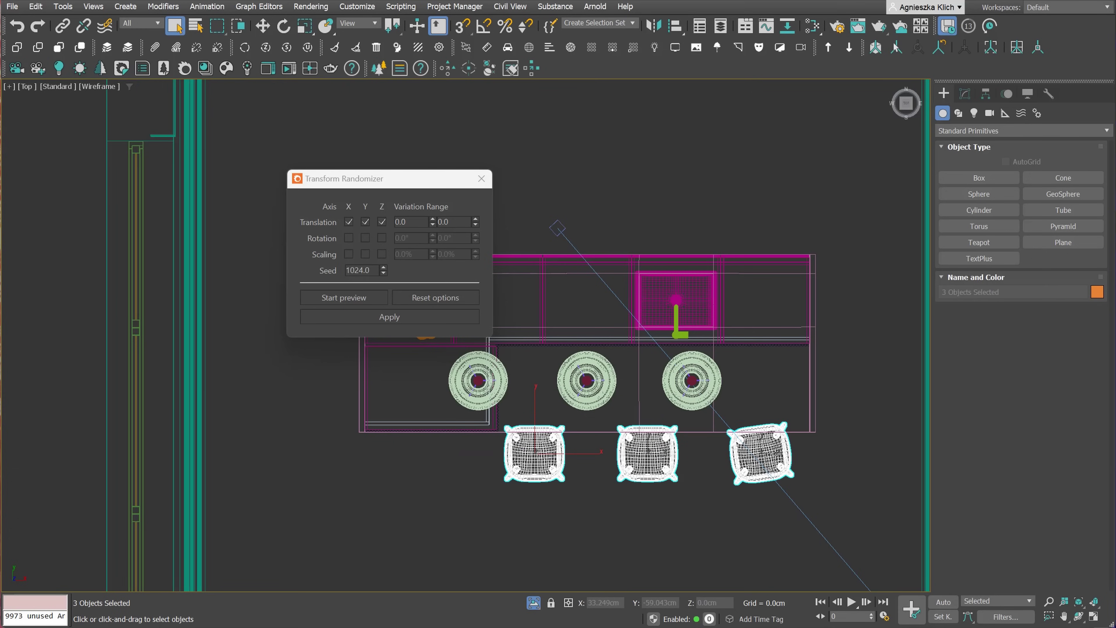
# Preview random translation and rotation on the two pillows and apply the rotation
pyautogui.click(427, 222)
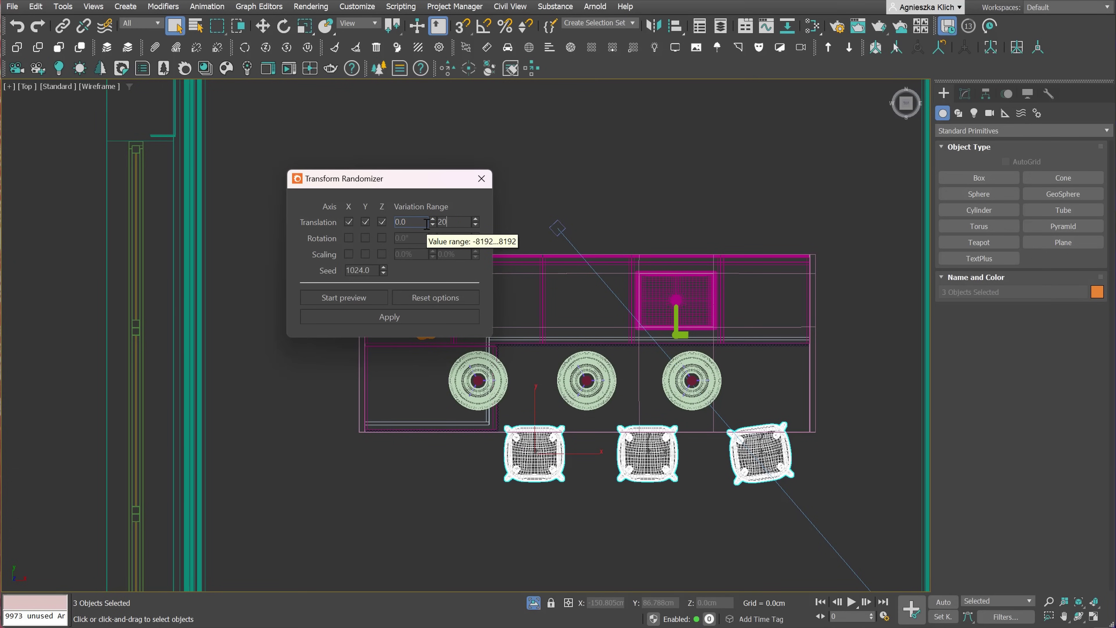
pyautogui.click(362, 298)
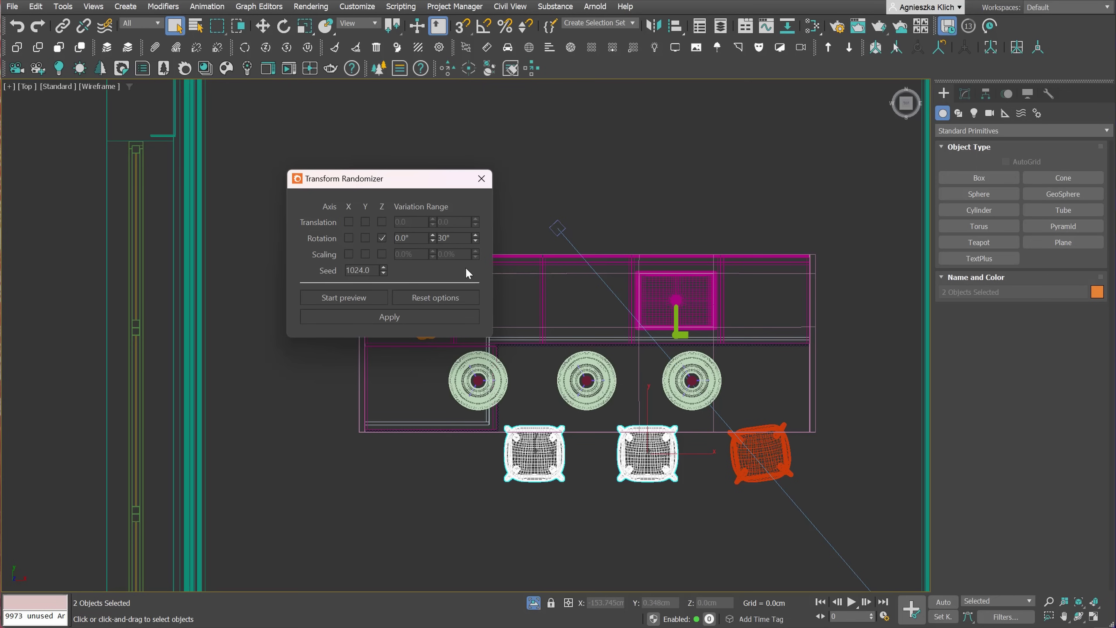
pyautogui.click(361, 298)
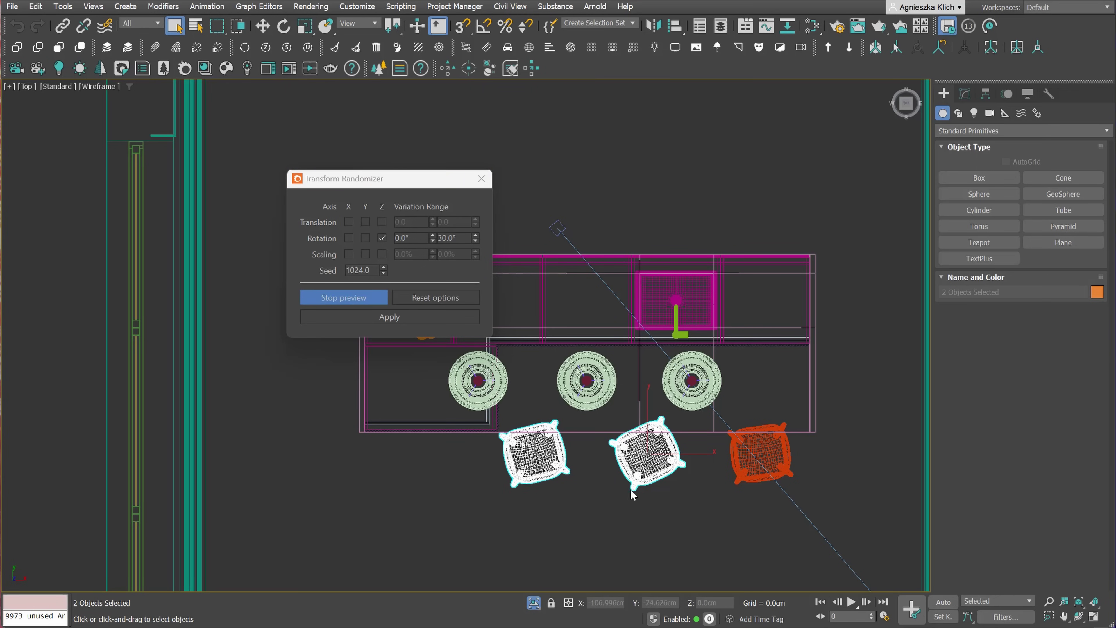
pyautogui.click(435, 318)
# Enable random scaling, set the range to 20 then 100, and apply it
pyautogui.click(379, 308)
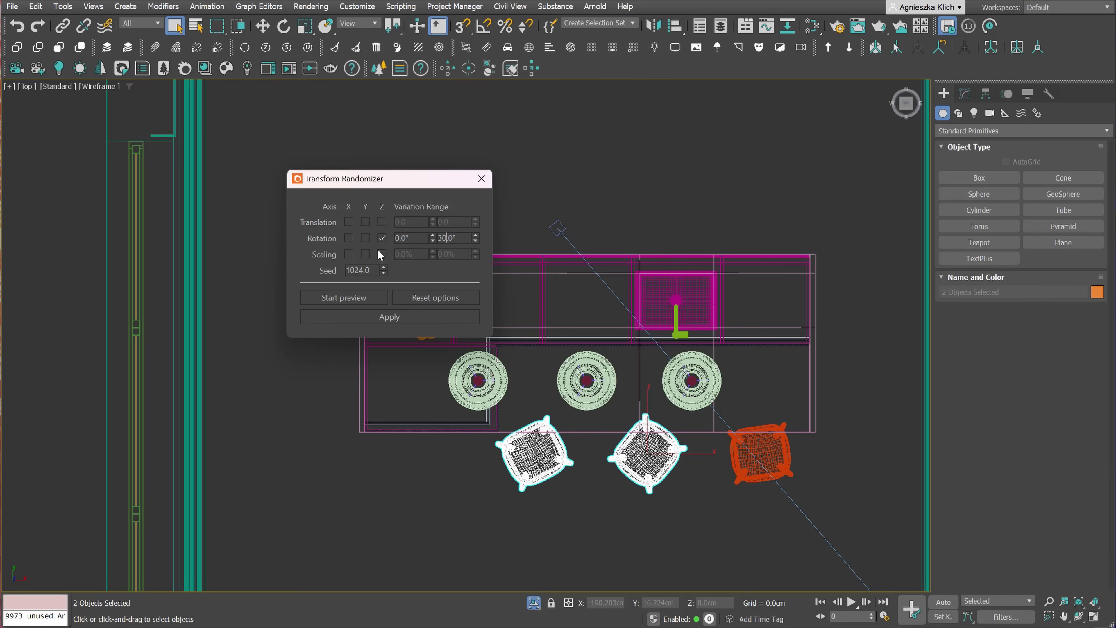
pyautogui.moveTo(460, 254); pyautogui.dragTo(433, 255)
pyautogui.write('20')
pyautogui.press('Return')
pyautogui.click(349, 297)
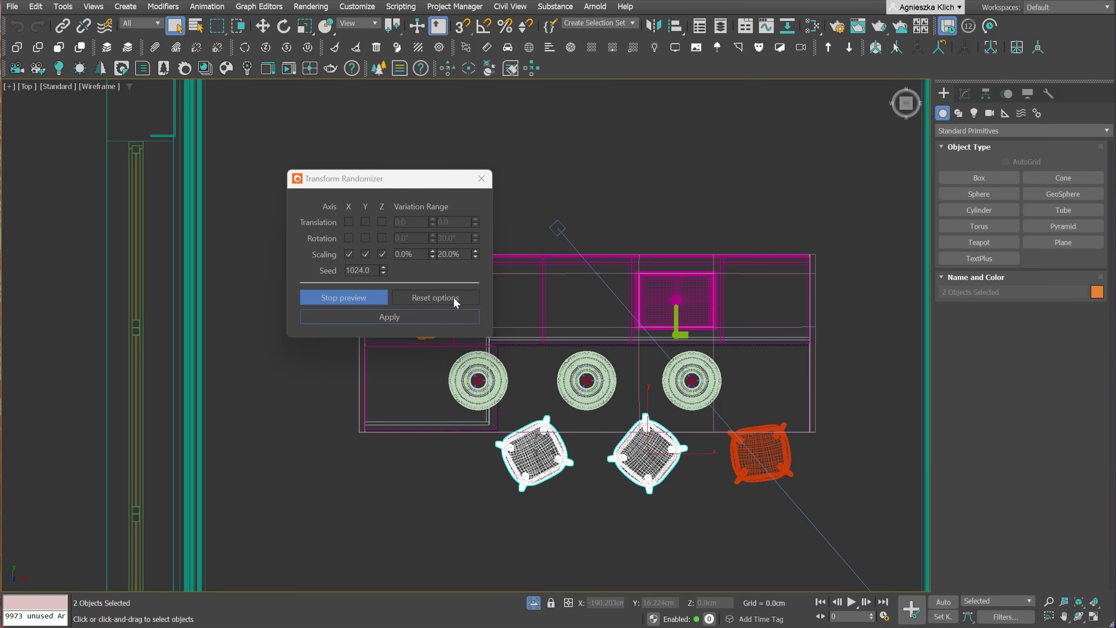
pyautogui.write('100')
pyautogui.press('Return')
pyautogui.click(399, 317)
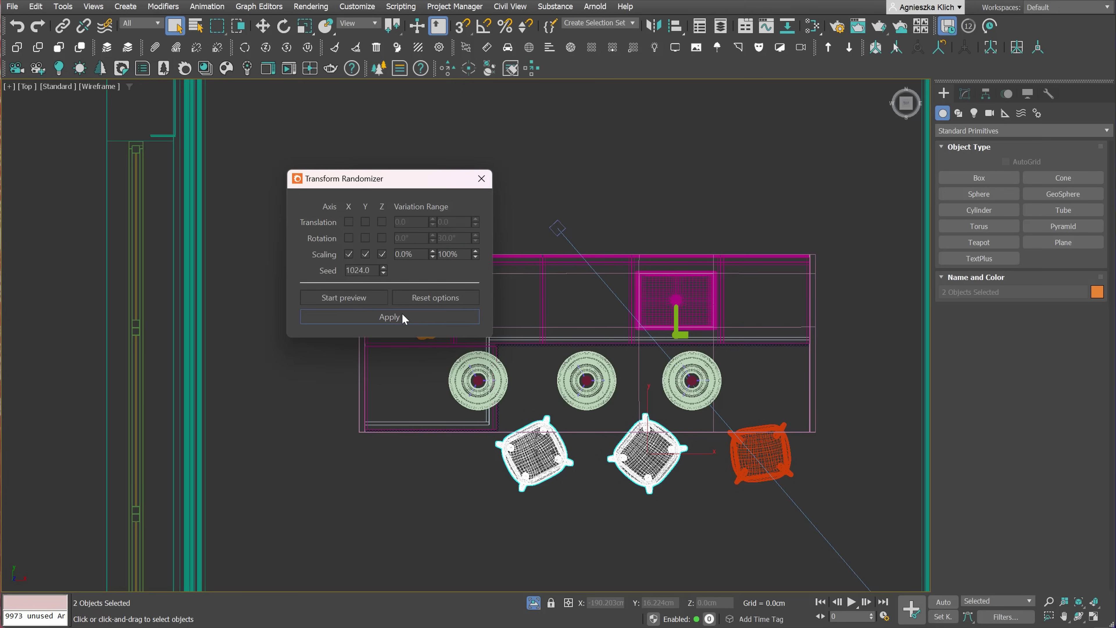
pyautogui.doubleClick(449, 255)
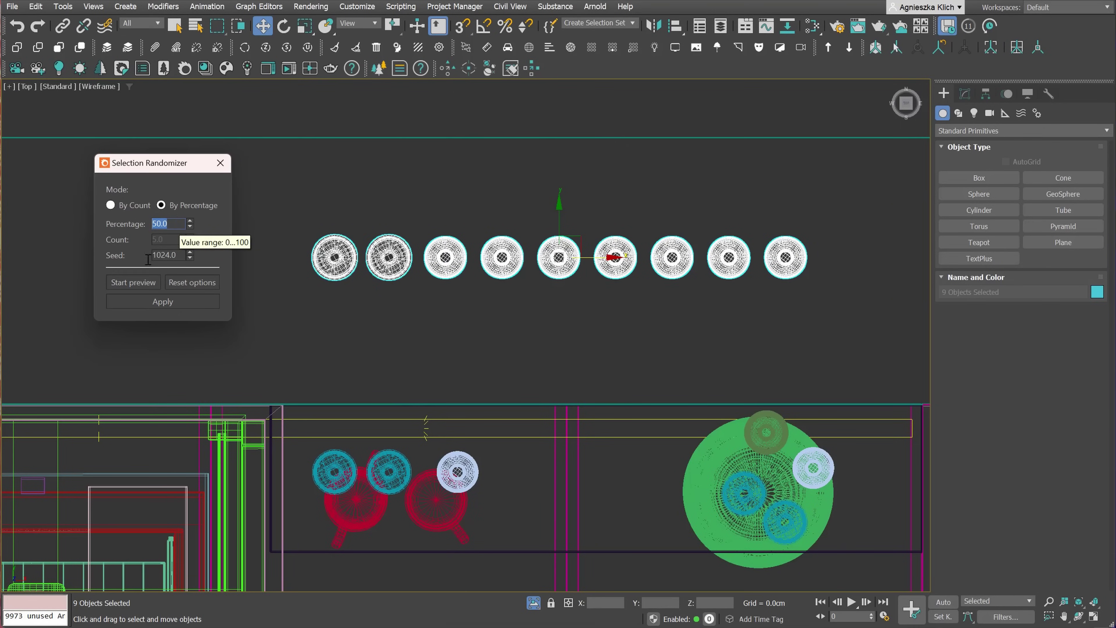
# Preview a random 20 percent selection of the vases
pyautogui.click(141, 281)
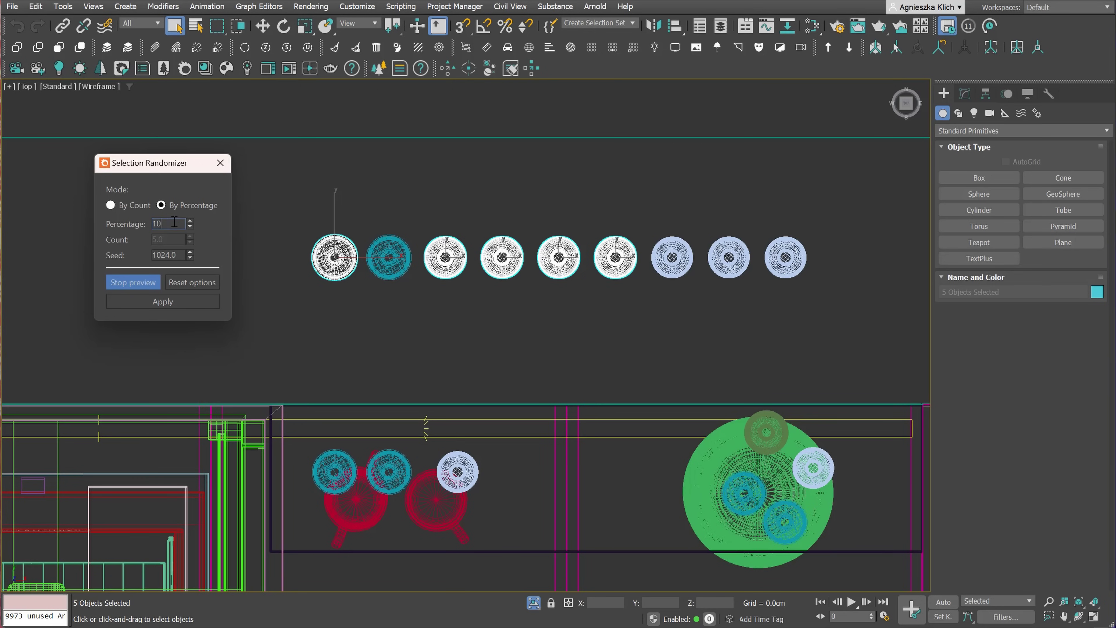
pyautogui.write('2')
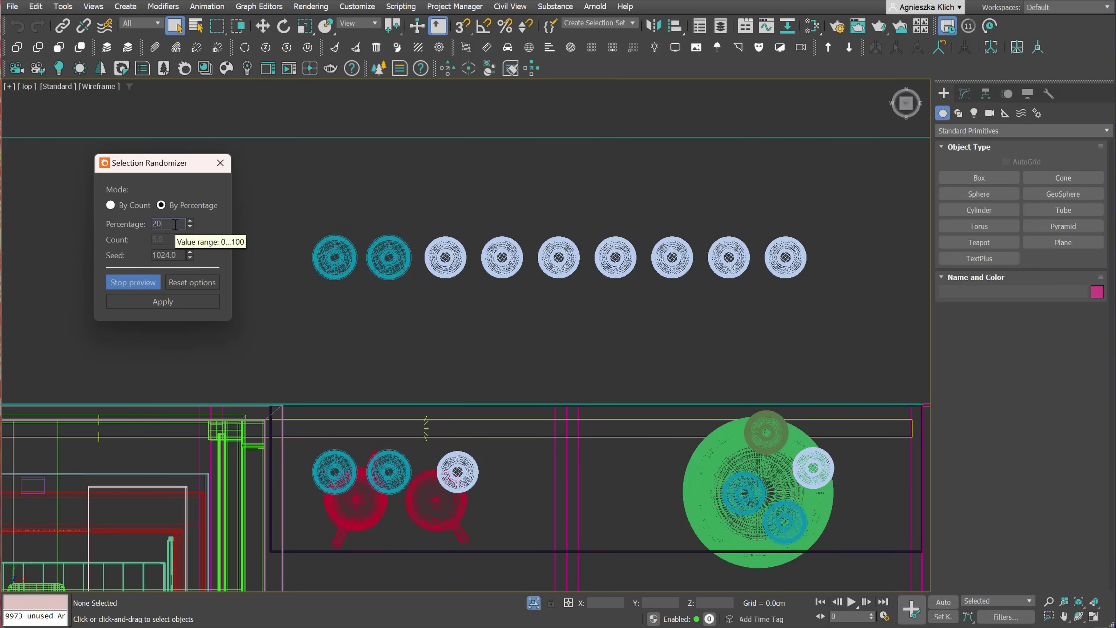
pyautogui.press('Return')
pyautogui.press('Return')
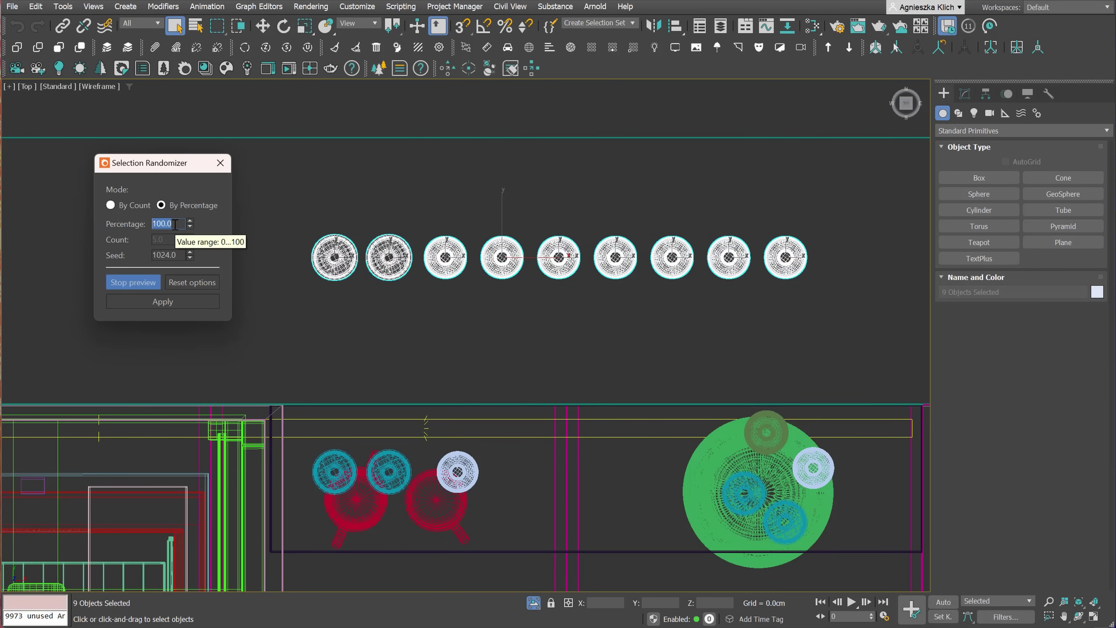
# Switch the randomizer to By Count with Count 1 and close it
pyautogui.click(116, 205)
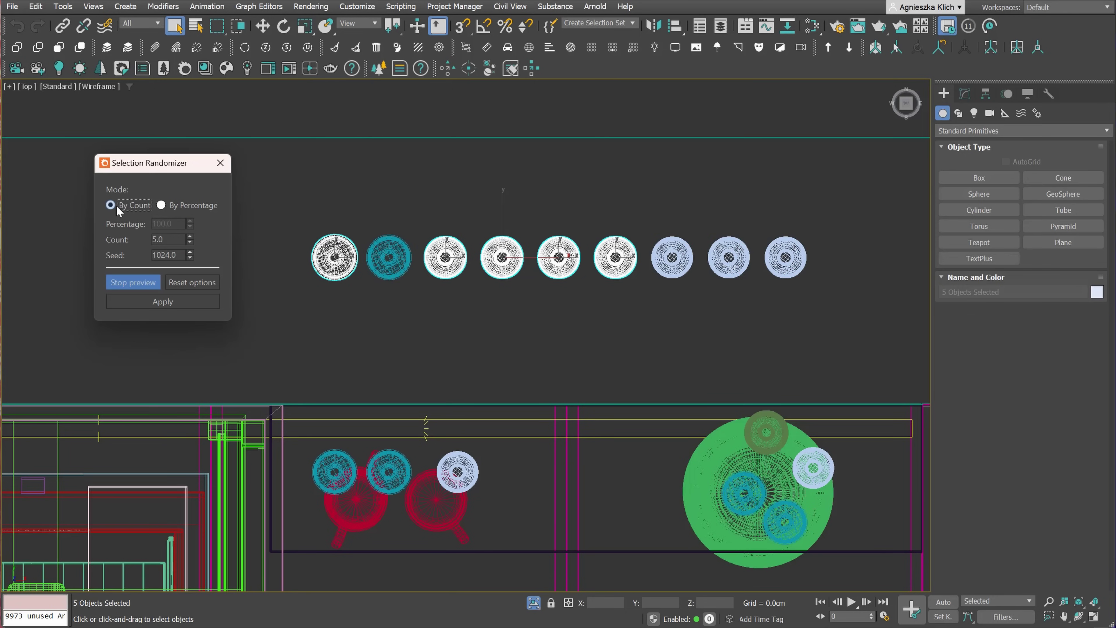
pyautogui.write('10')
pyautogui.press('Return')
pyautogui.write('1')
pyautogui.press('Return')
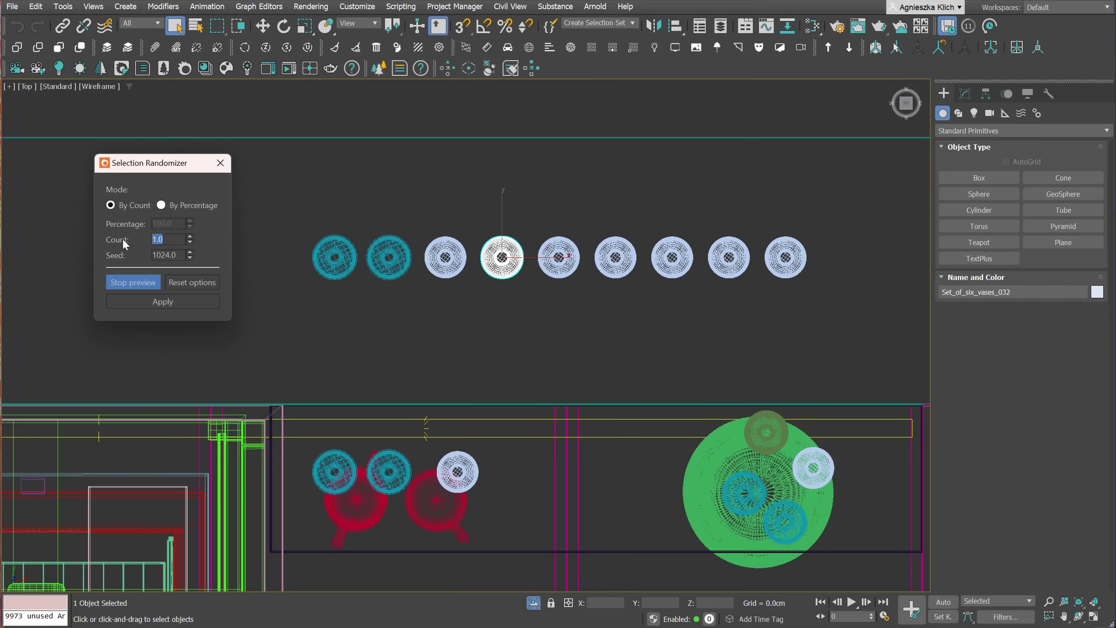
pyautogui.click(221, 163)
pyautogui.click(512, 68)
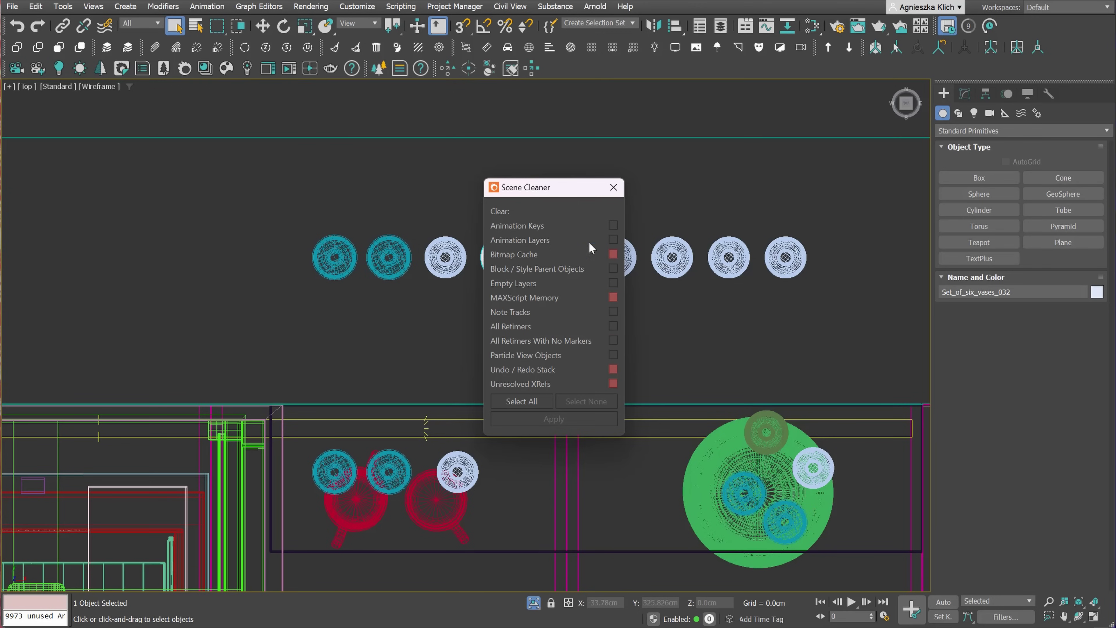
# Remove empty layers via Scene Cleaner's Empty Layers option, with Layer Explorer open to watch
pyautogui.click(613, 283)
pyautogui.click(62, 6)
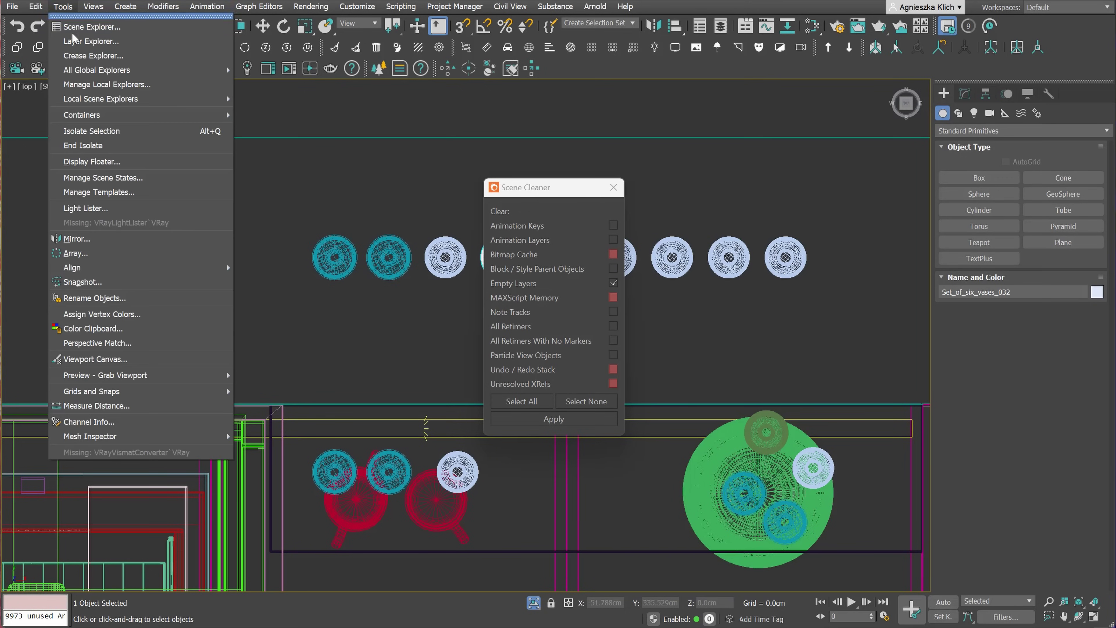
pyautogui.click(88, 41)
pyautogui.click(546, 419)
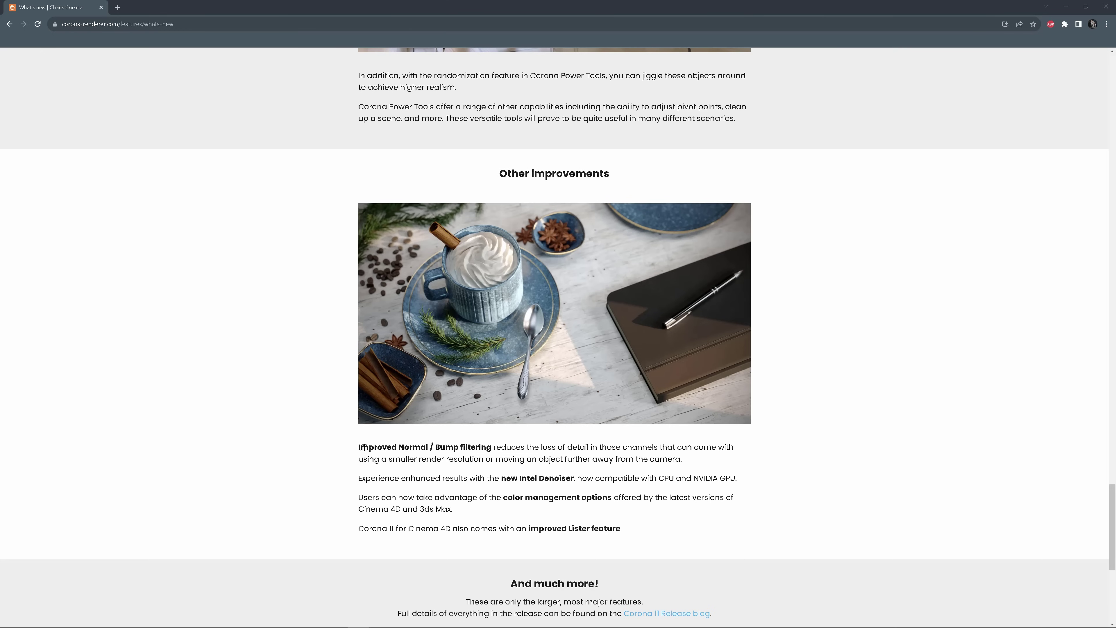
# Select the 'Improved Normal / Bump filtering' paragraph on Corona's What's new page
pyautogui.moveTo(363, 447); pyautogui.dragTo(731, 464)
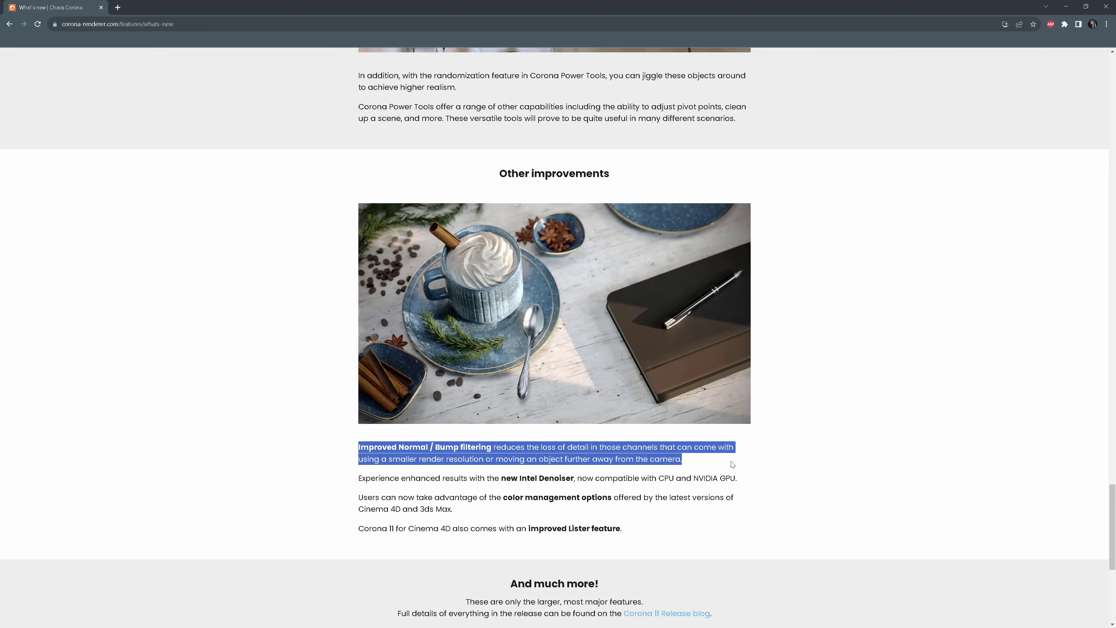